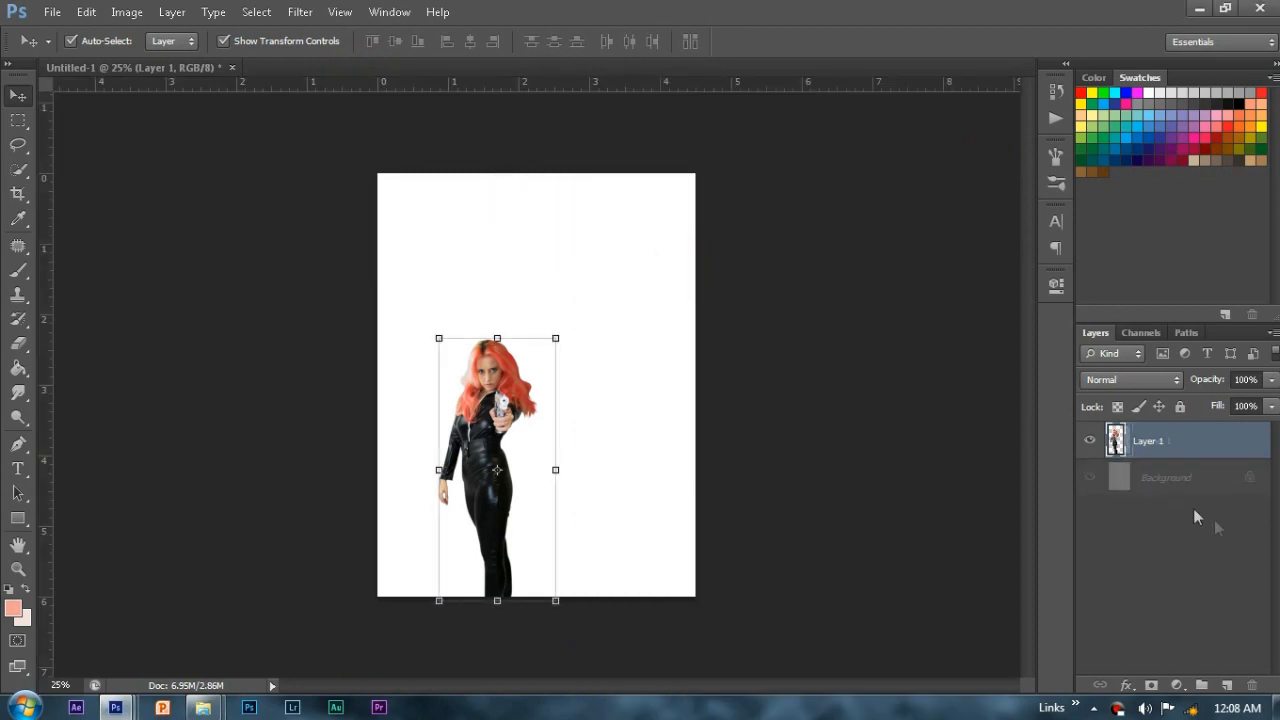
Step: Convert Layer 1 with the red-haired woman to a smart object
right_click(1171, 443)
left_click(1041, 152)
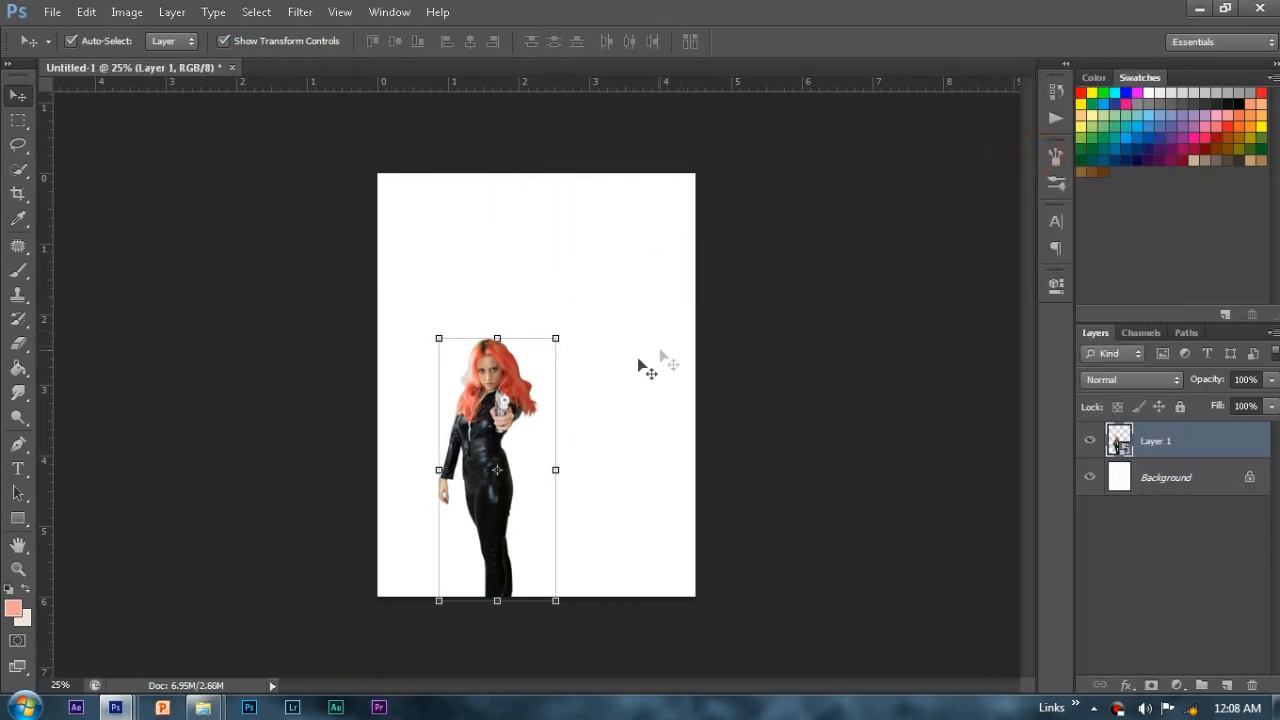
left_click_drag(556, 342, 777, 165)
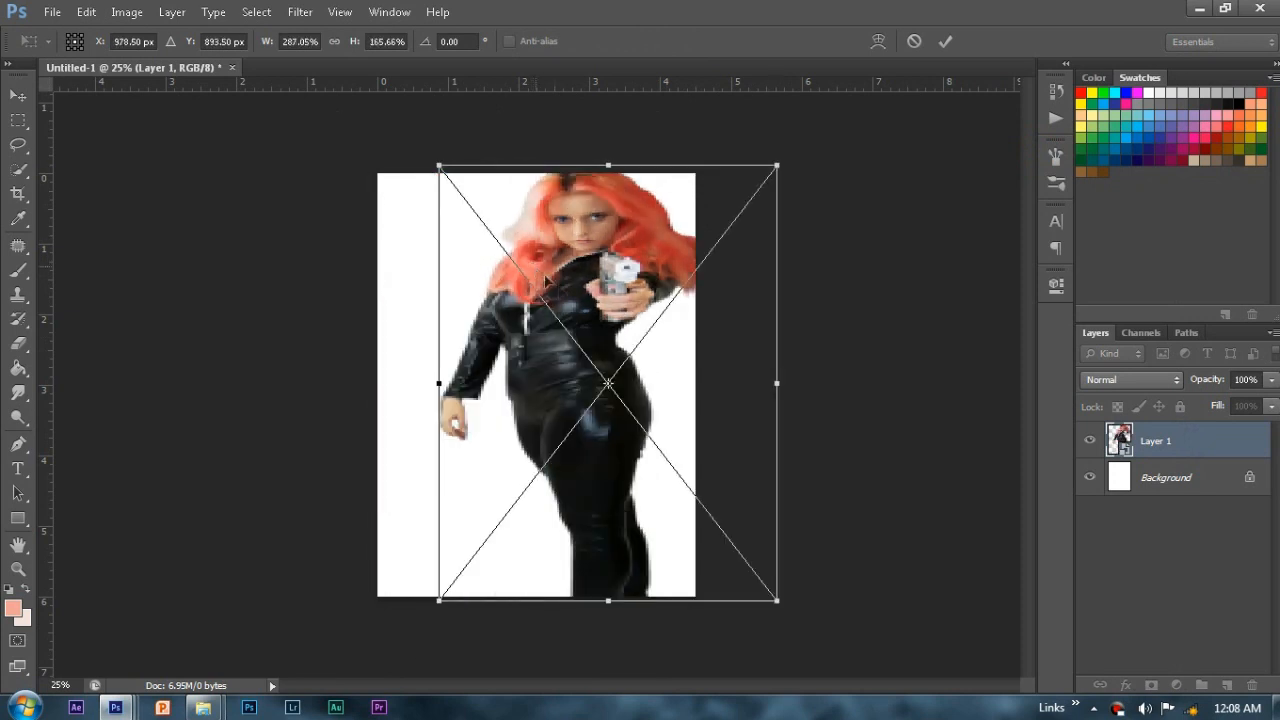
key("Return")
key("ctrl+z")
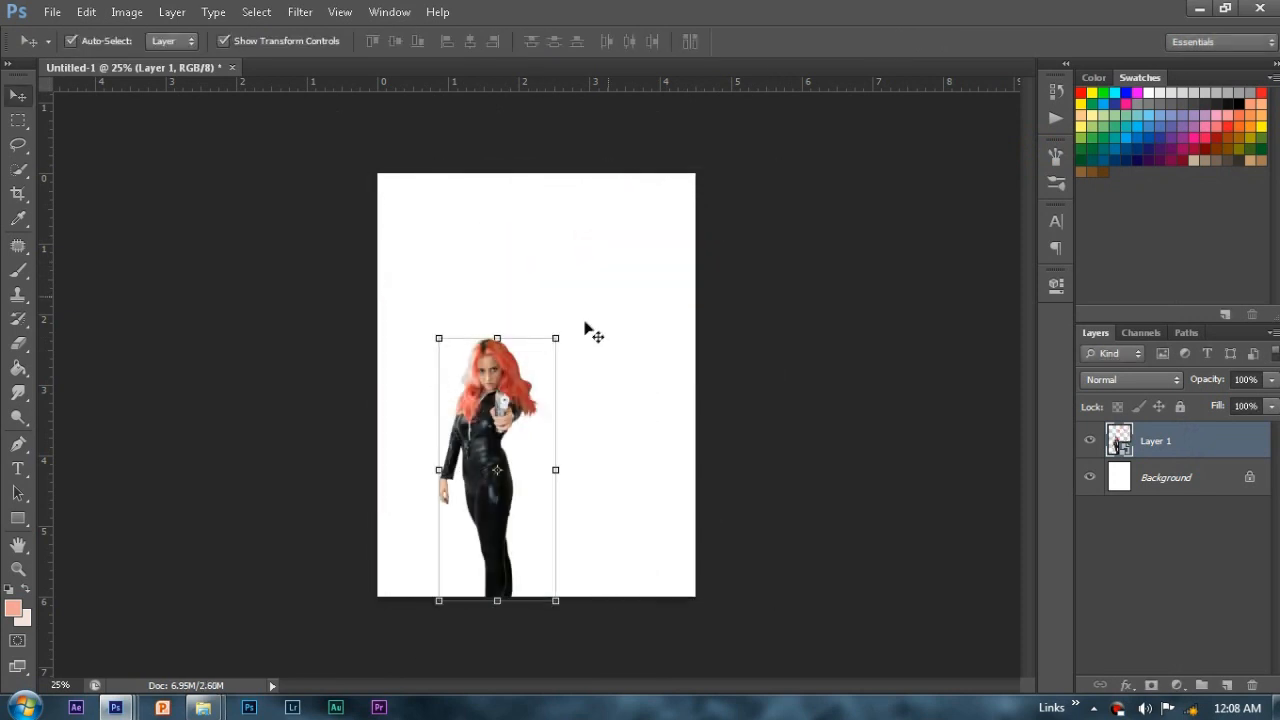
Step: Enlarge the woman proportionally to about 242% and place her so she fills most of the canvas from the thighs up
left_click_drag(557, 340, 688, 213)
key("Return")
left_click_drag(534, 297, 589, 342)
left_click_drag(677, 231, 708, 202)
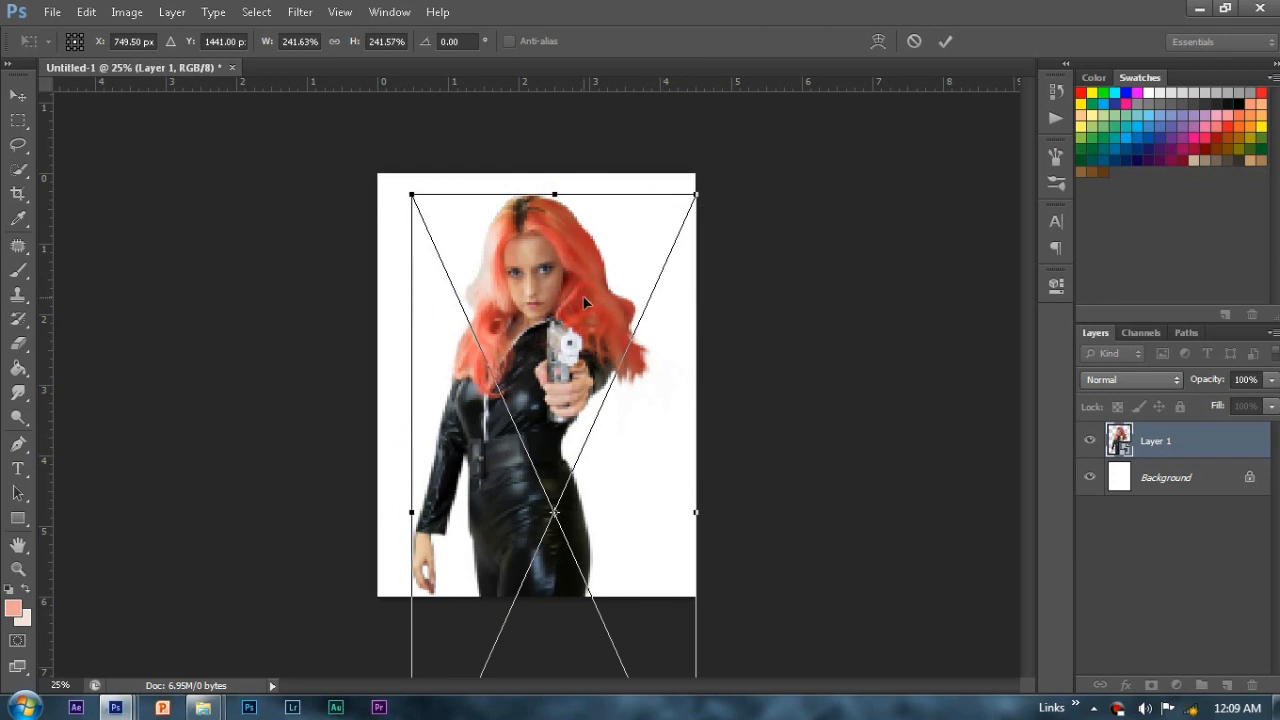
key("Return")
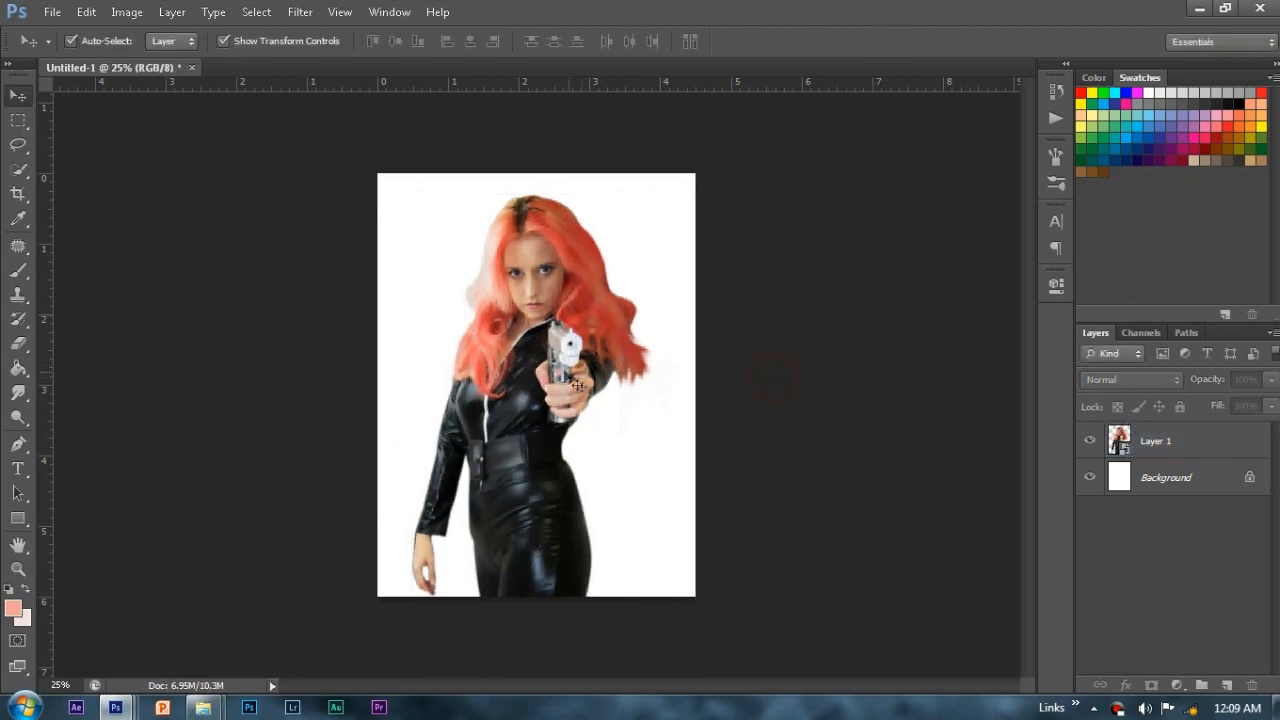
Step: Add a Curves adjustment layer with slightly raised highlights and lowered shadows, clipped to the woman's layer
key("ctrl+plus")
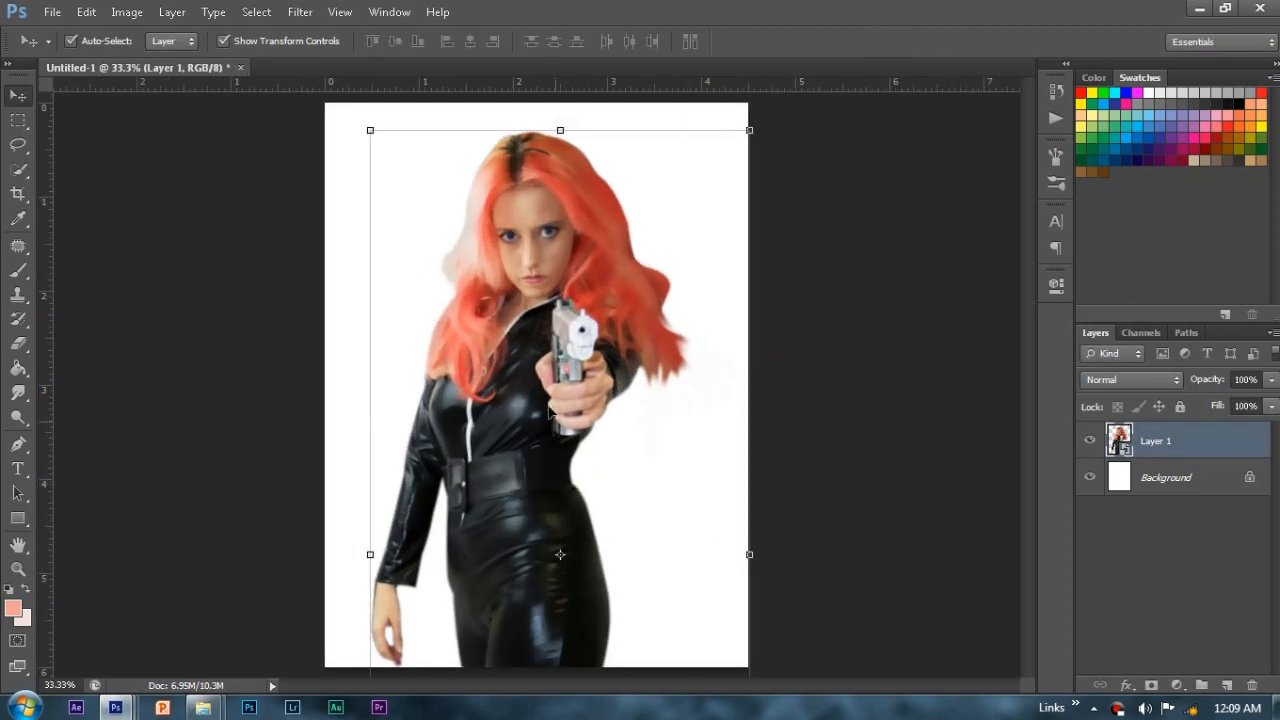
key("ctrl+minus")
key("ctrl+minus")
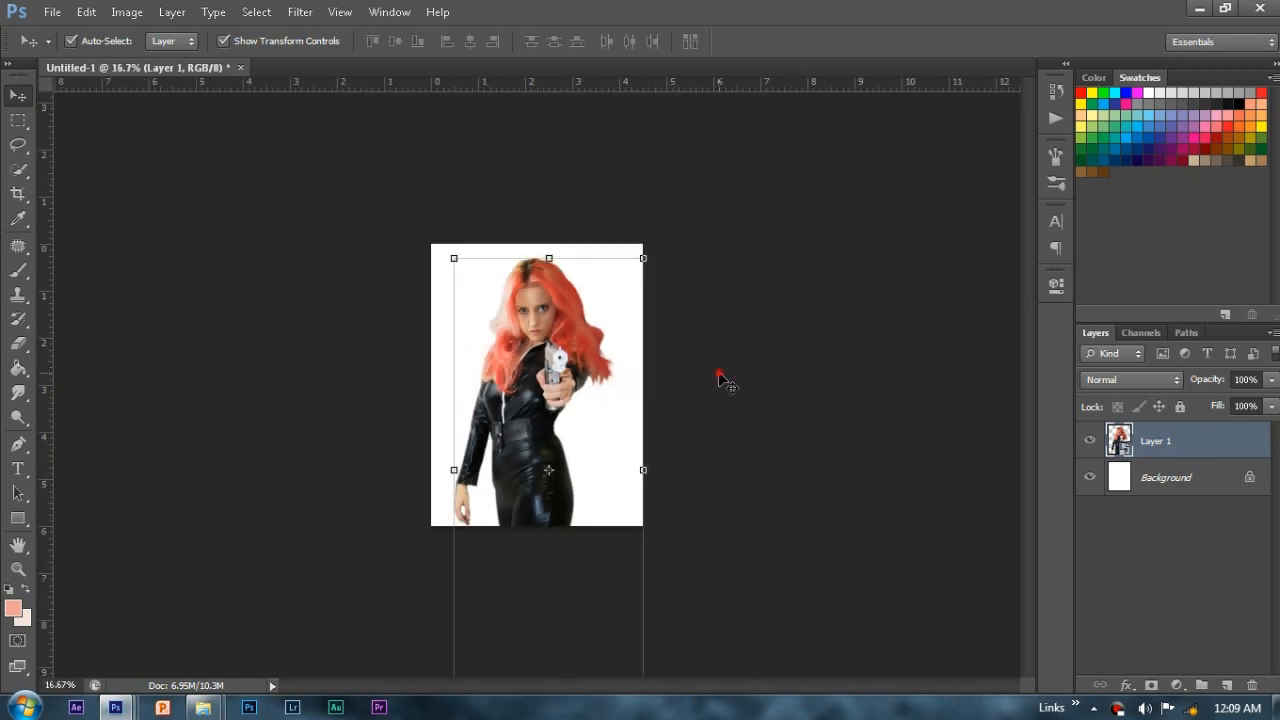
left_click(1177, 687)
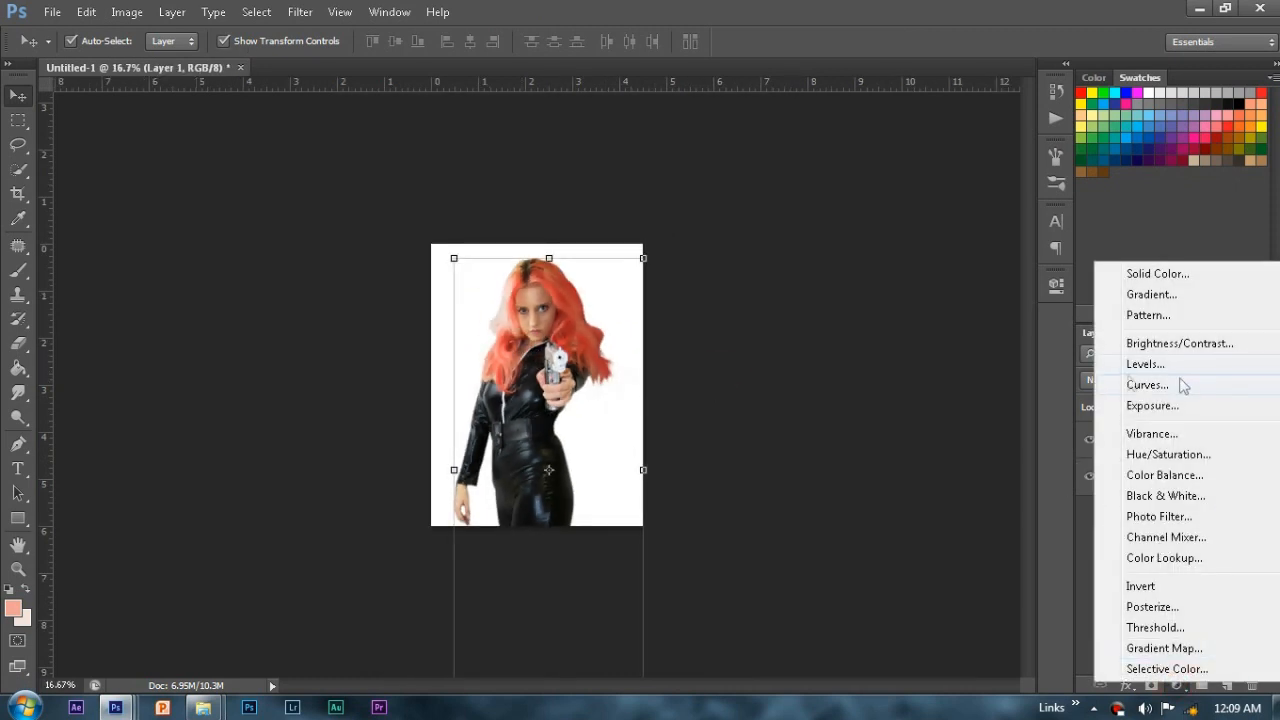
left_click(1150, 387)
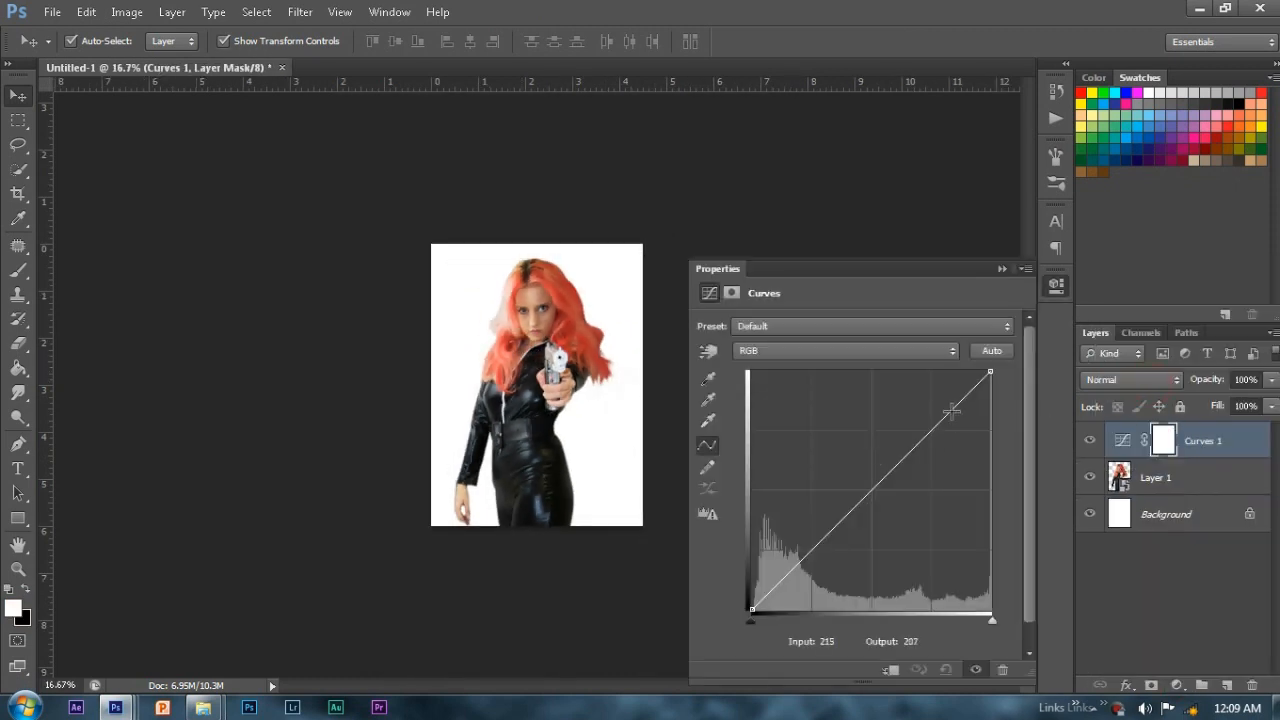
left_click_drag(947, 415, 947, 403)
left_click_drag(793, 553, 799, 569)
left_click(1001, 269)
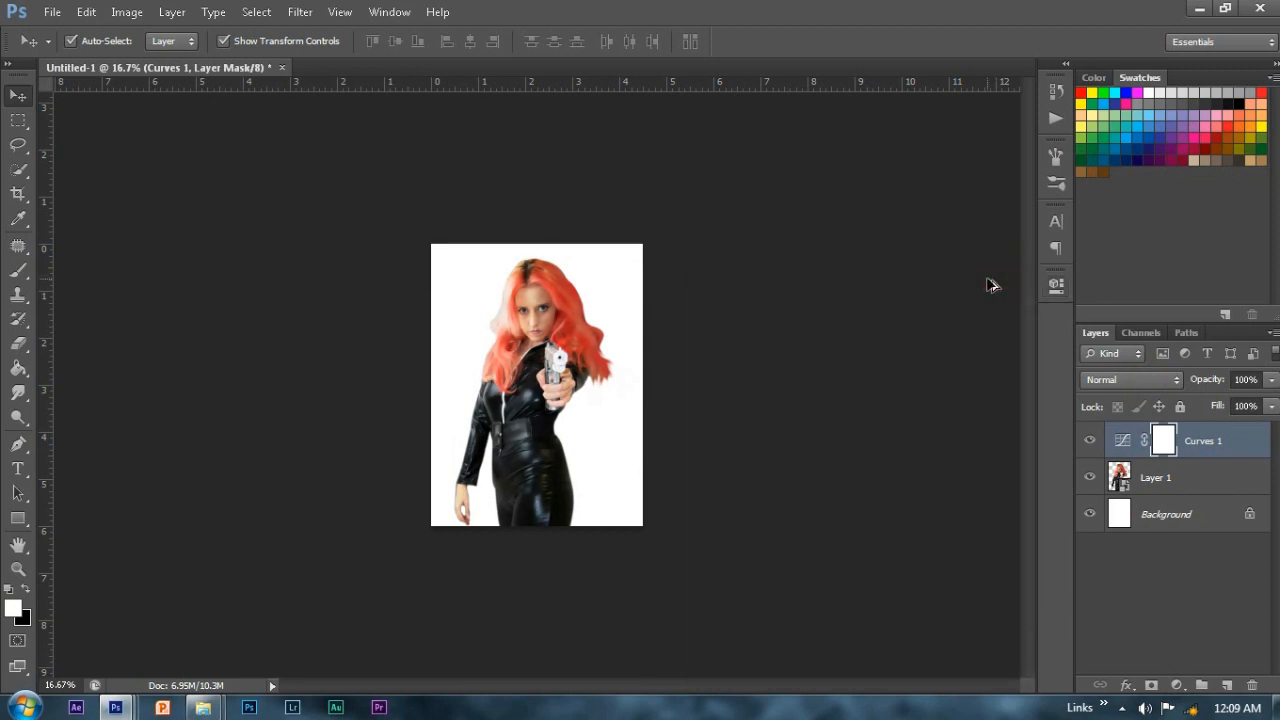
key("ctrl+alt+g")
Step: Add a black Solid Color fill layer directly above the Background
left_click(1180, 520)
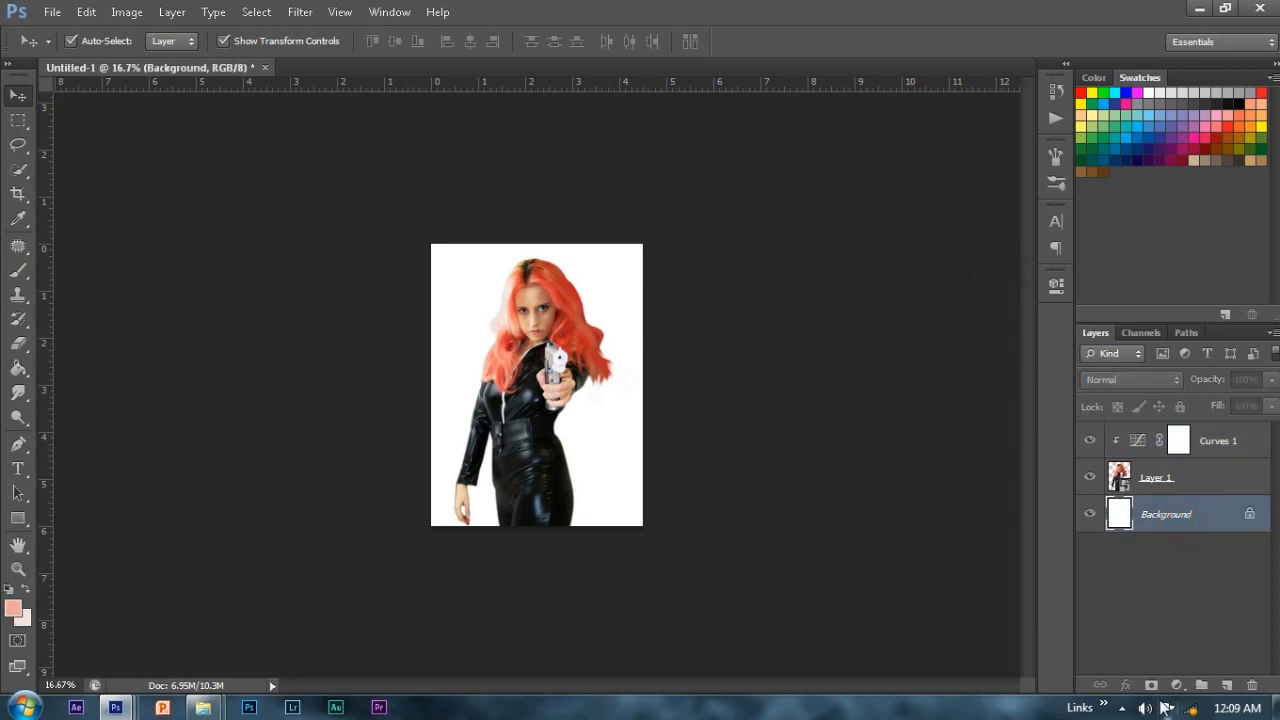
left_click(1178, 688)
left_click(1150, 278)
left_click_drag(917, 414, 829, 520)
key("Return")
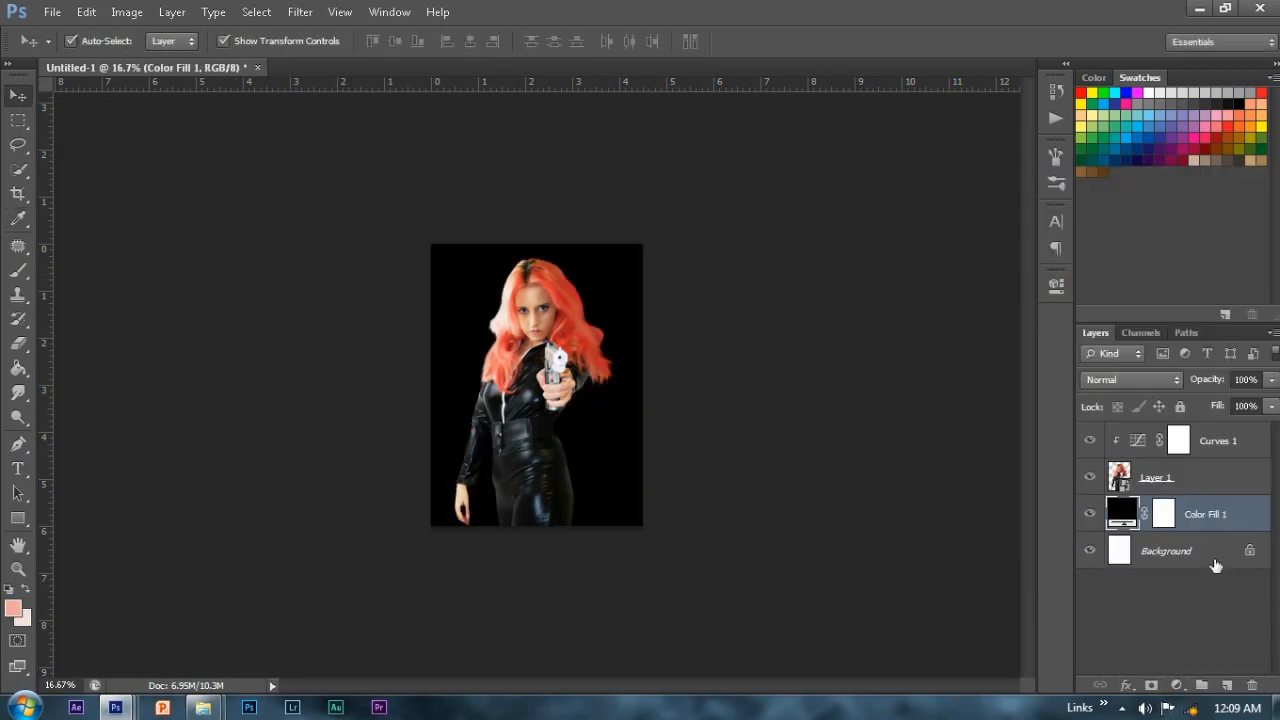
Step: Enlarge the cloud image in Layer 2 to about 303%, rotate it 90° and flip it
key("ctrl+minus")
key("ctrl+plus")
key("ctrl+plus")
key("ctrl+minus")
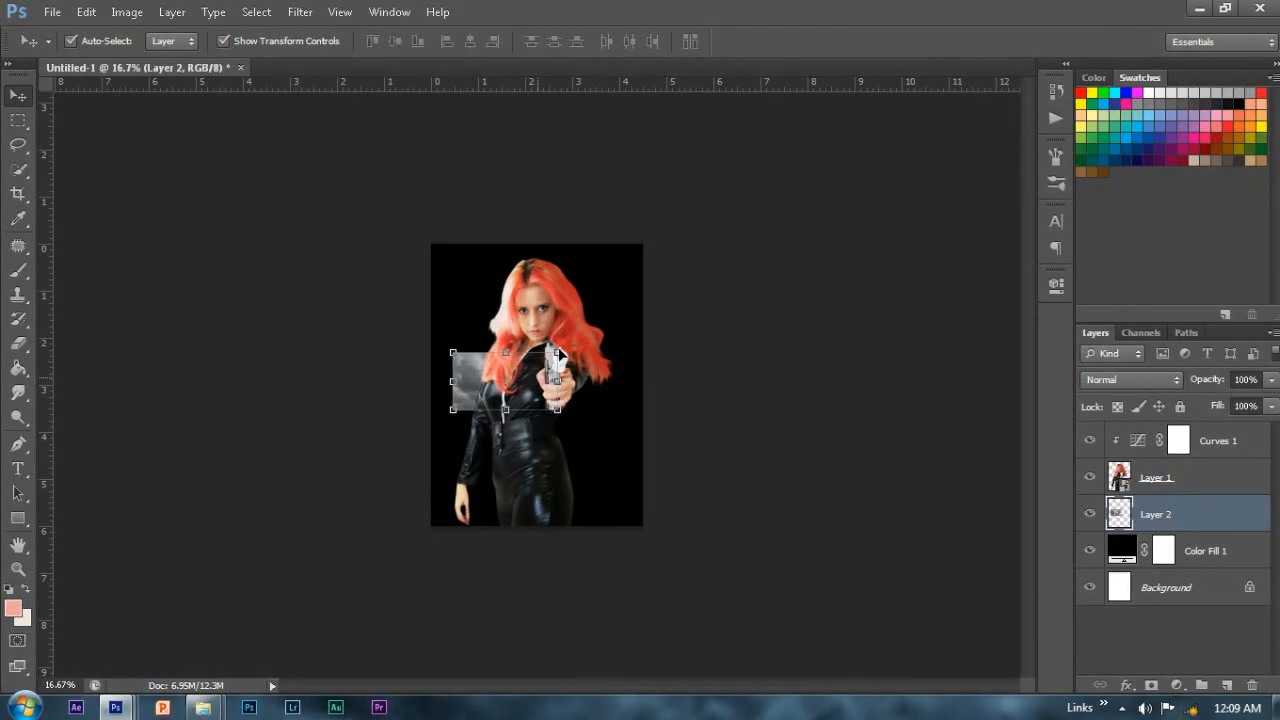
left_click_drag(557, 352, 664, 293)
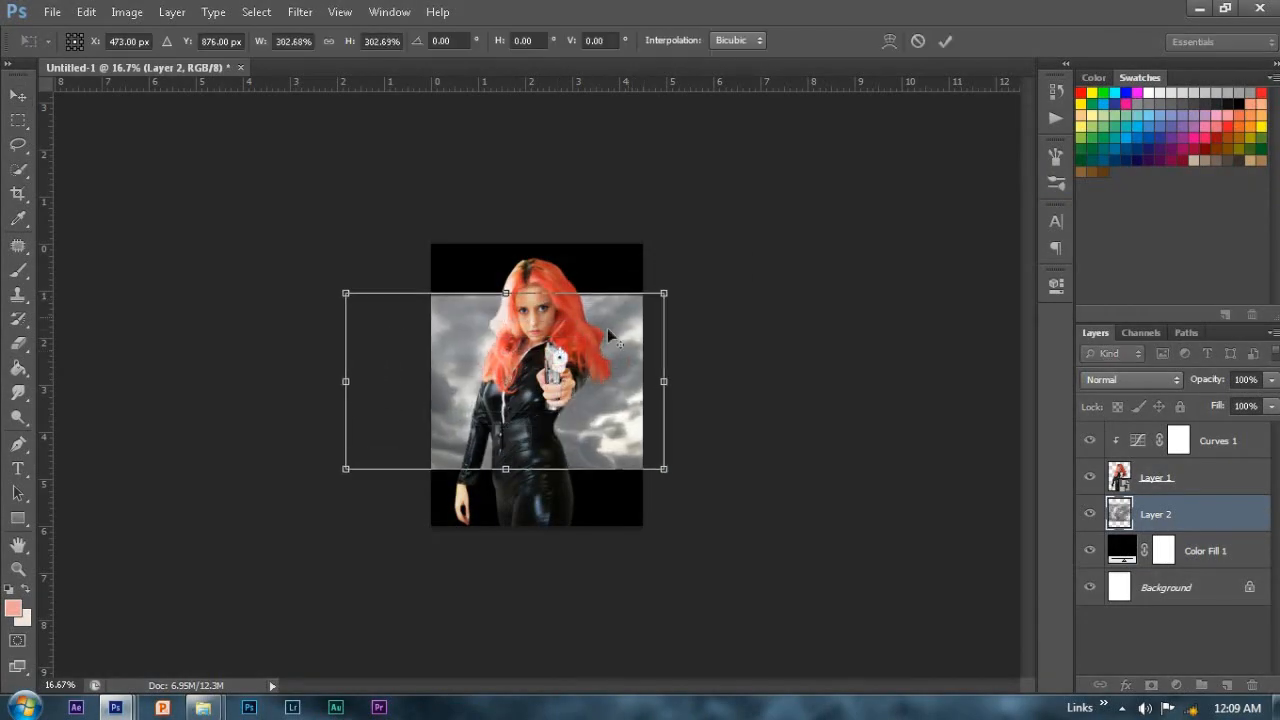
right_click(608, 332)
left_click(686, 614)
right_click(605, 392)
left_click(689, 357)
right_click(571, 370)
left_click(666, 608)
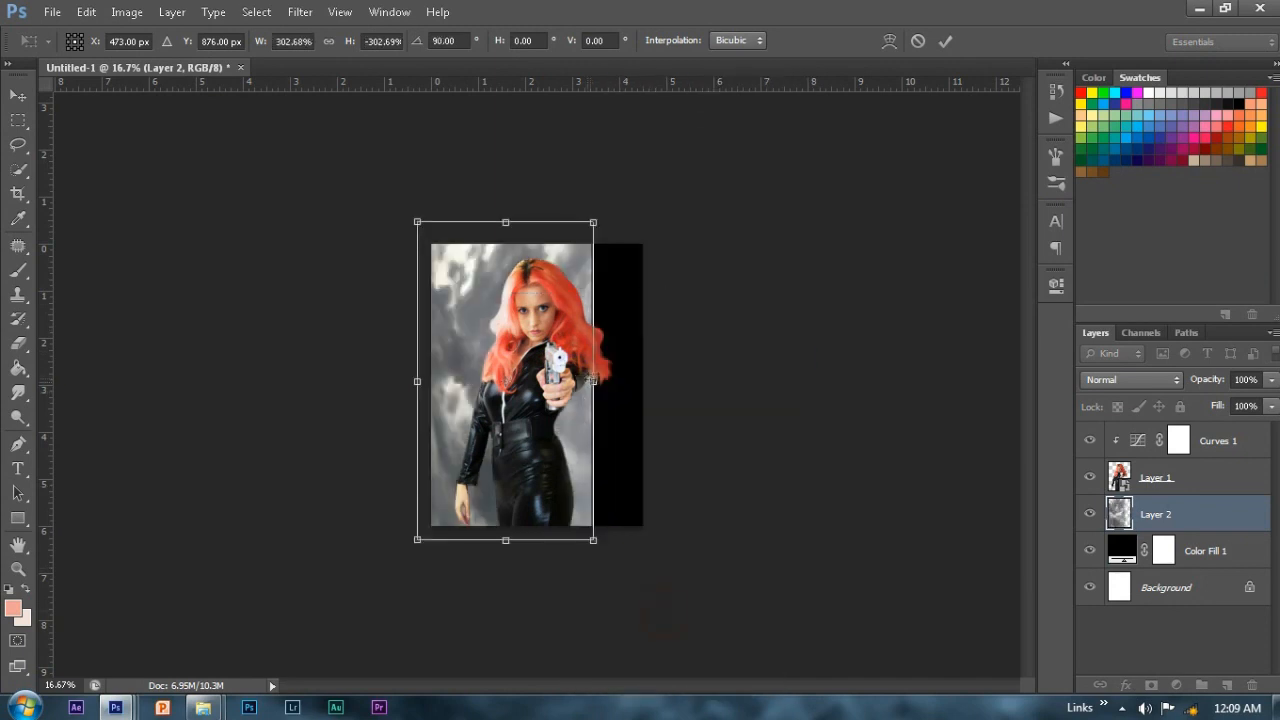
Step: Scale and move the rotated cloud image so it covers the full canvas behind the woman
left_click_drag(593, 248, 631, 162)
left_click_drag(591, 290, 631, 357)
key("shift+Up")
key("shift+Up")
key("shift+Up")
key("ctrl+minus")
left_click_drag(641, 608, 618, 567)
key("Return")
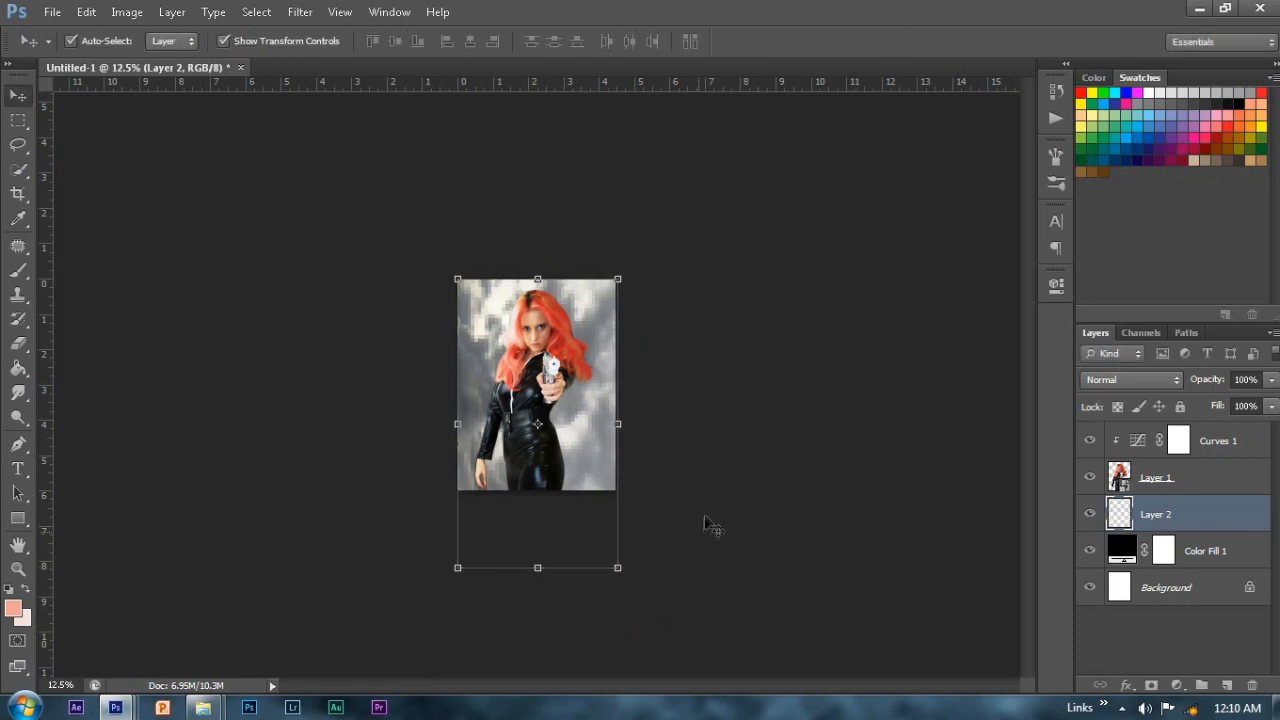
Step: Set the opacity of the cloud layer to 41%
left_click(705, 520)
key("ctrl+plus")
key("ctrl+plus")
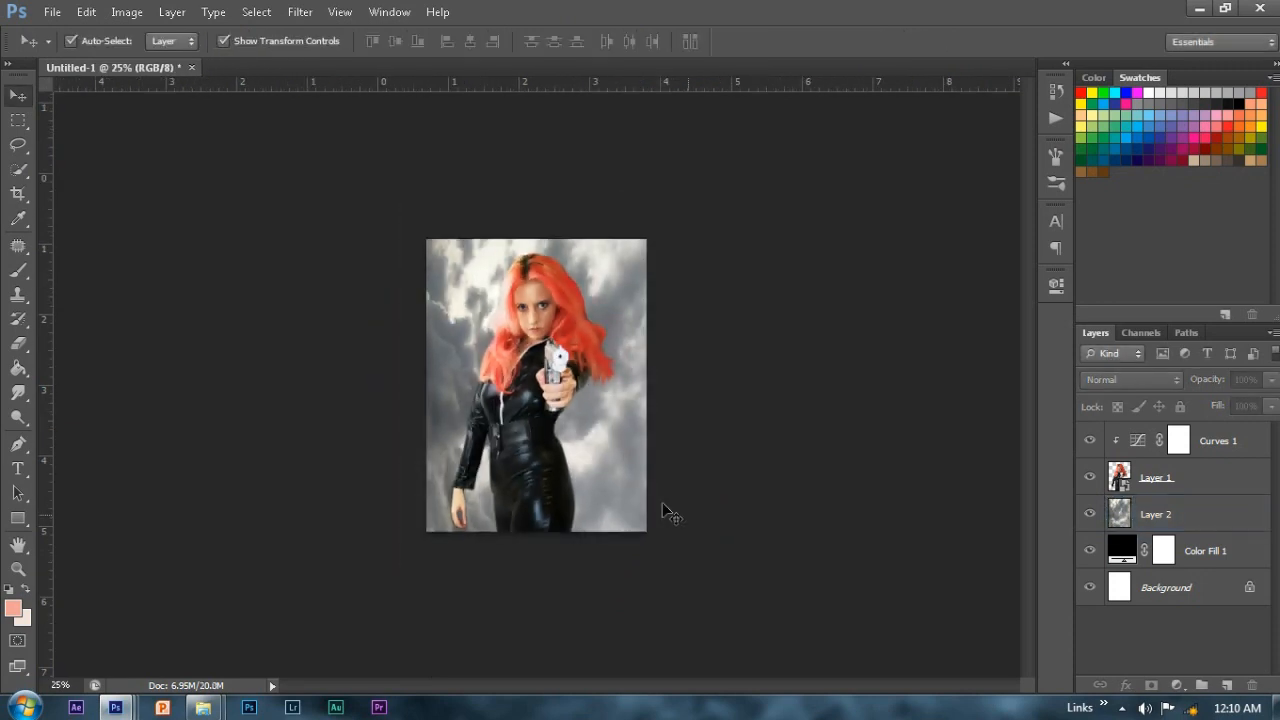
key("ctrl+minus")
left_click(560, 390)
left_click_drag(1217, 388, 1173, 383)
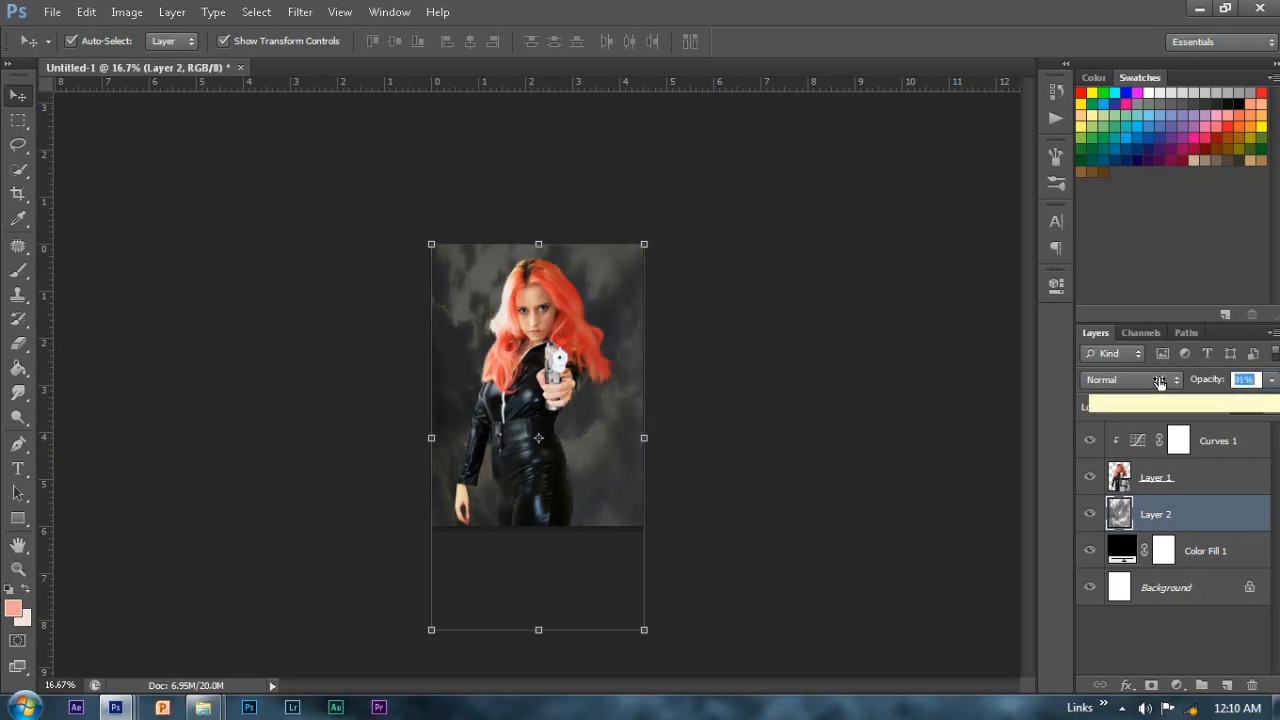
type("41")
key("Return")
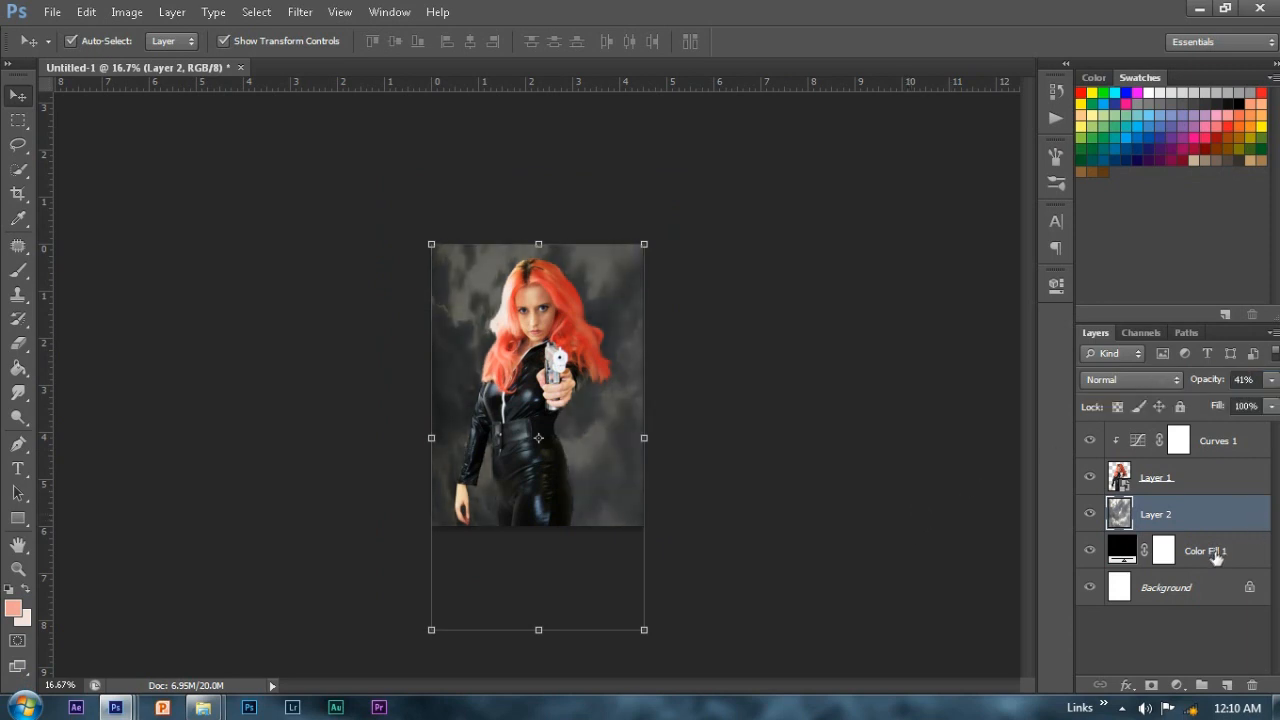
Step: Paint black around the canvas edges with a 900 px soft brush on a new layer above the clouds, and lower that layer's opacity
key("ctrl+shift+n")
key("Return")
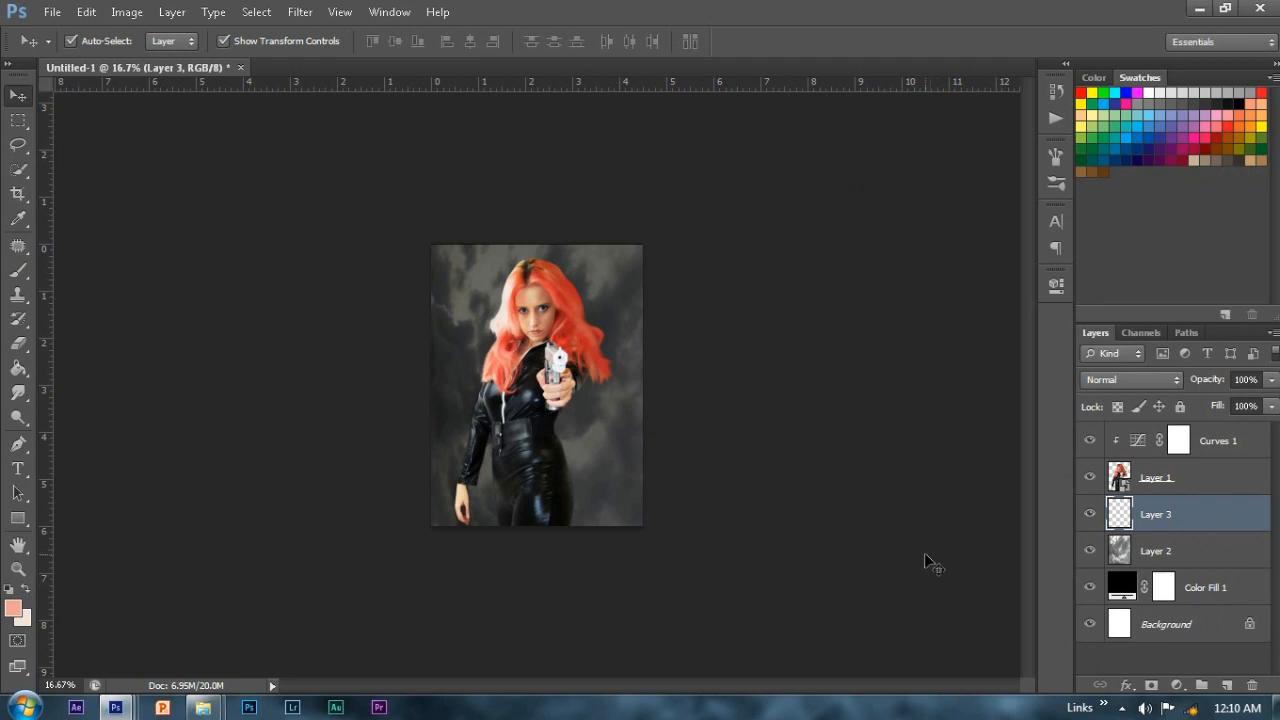
key("b")
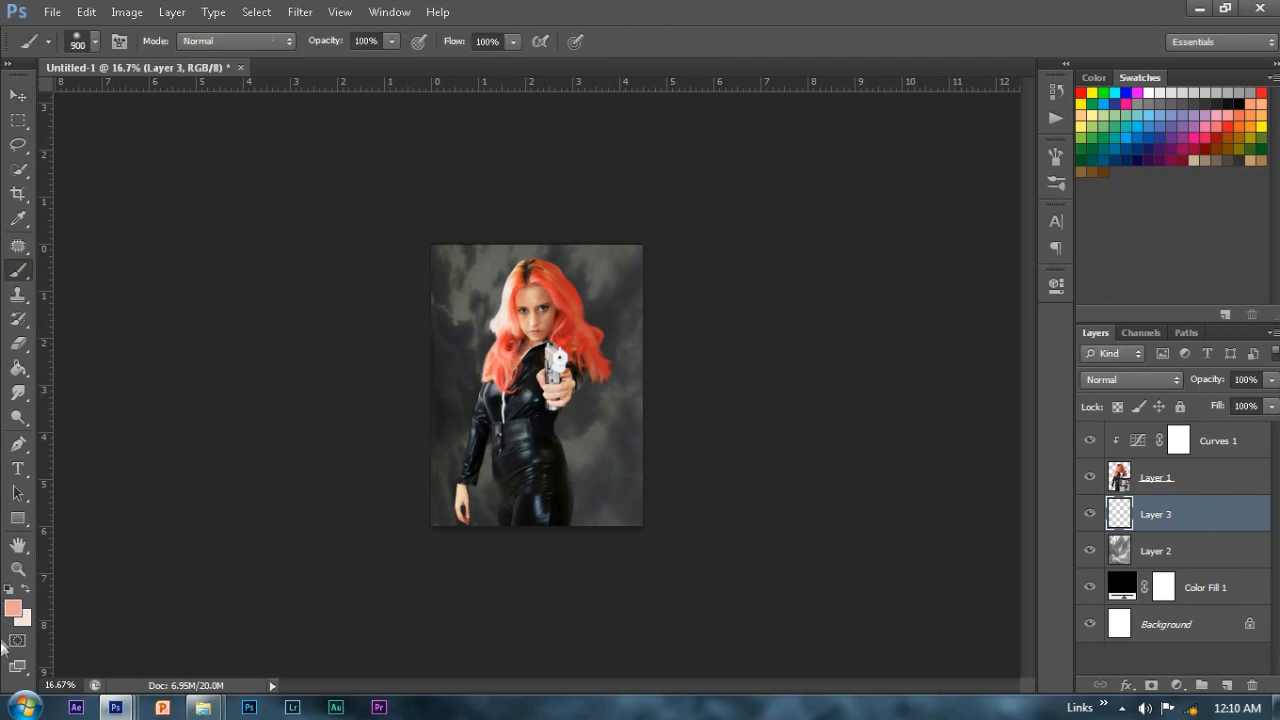
left_click(13, 608)
left_click(900, 391)
key("Return")
mouse_move(411, 279)
left_mouse_down()
mouse_move(421, 247)
mouse_move(511, 205)
mouse_move(601, 217)
mouse_move(648, 278)
mouse_move(666, 389)
mouse_move(655, 477)
mouse_move(615, 527)
left_mouse_up()
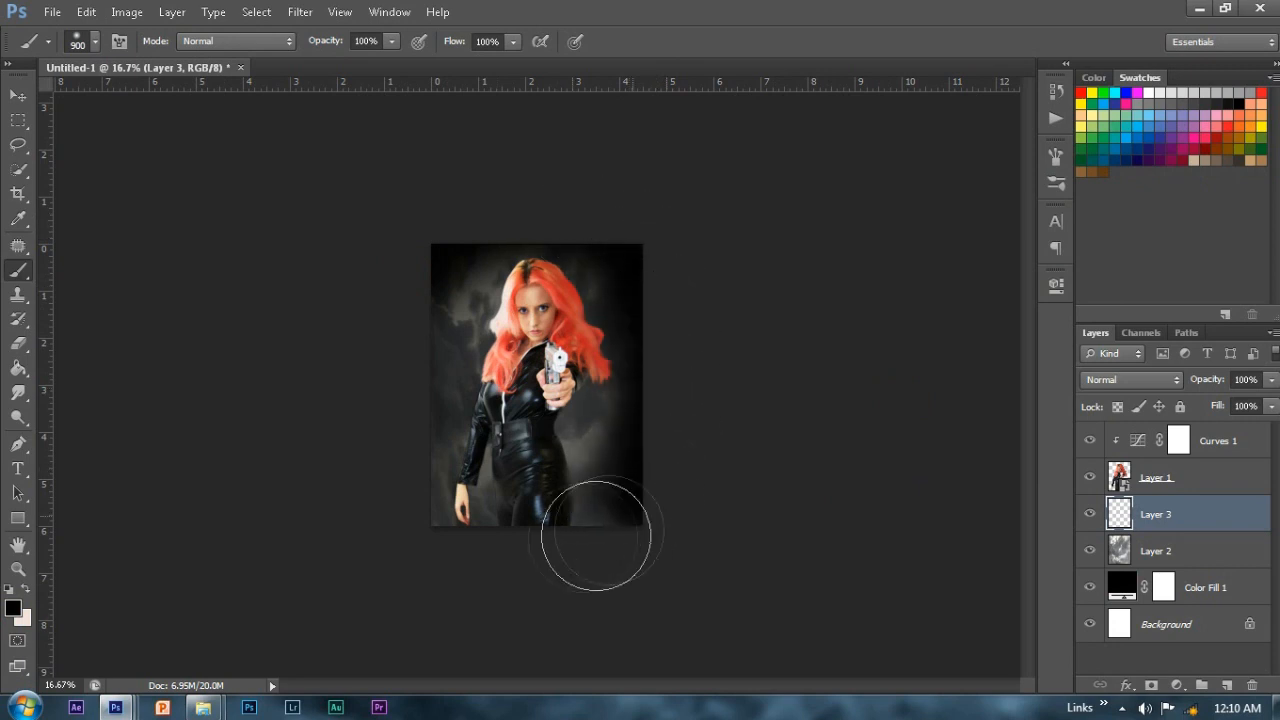
left_click_drag(1216, 379, 1183, 378)
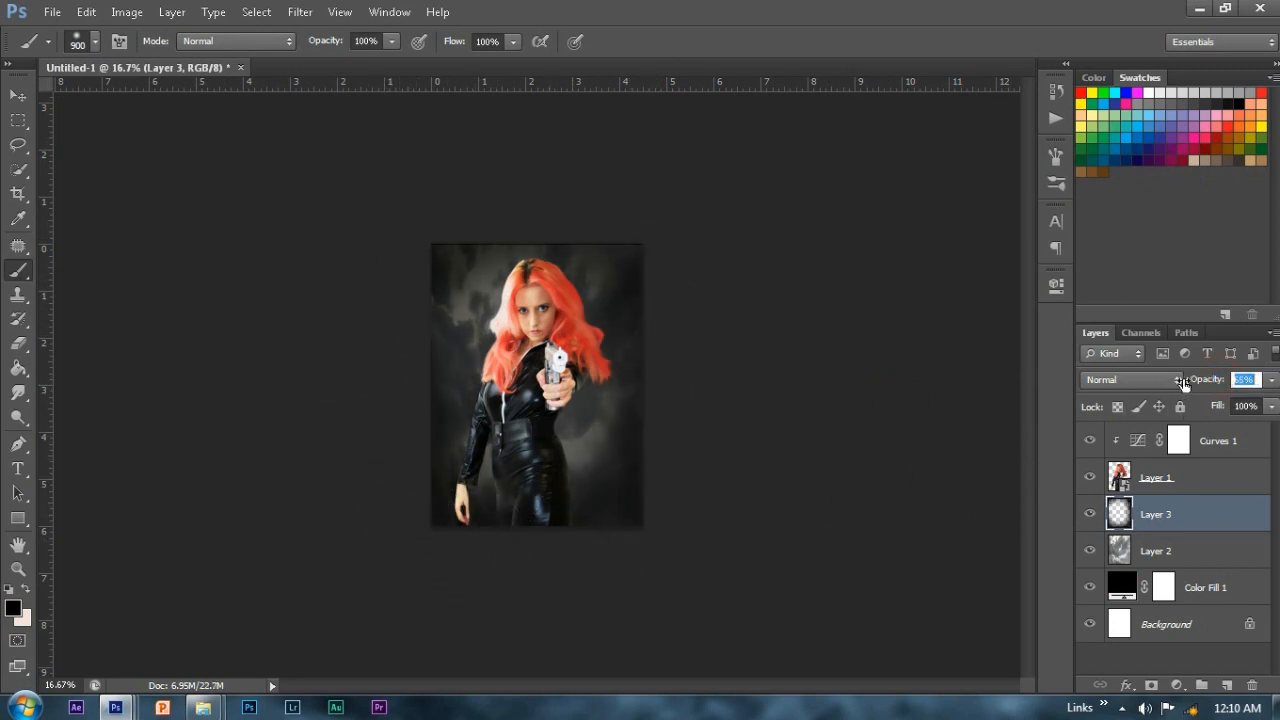
Step: Paint black across the bottom of the image on a new layer above Curves 1, and set its opacity to 72%
left_click(1222, 440)
key("ctrl+shift+n")
key("Return")
mouse_move(420, 510)
left_mouse_down()
mouse_move(613, 543)
mouse_move(686, 517)
left_mouse_up()
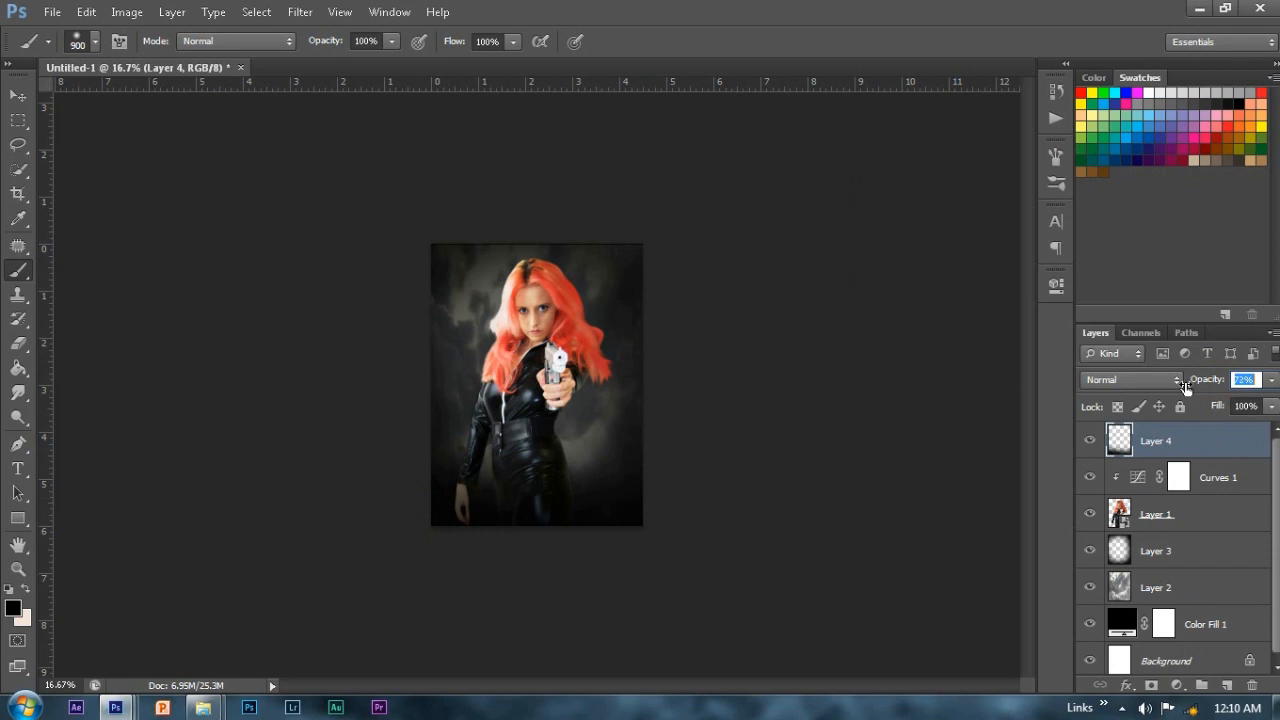
left_click(18, 95)
left_click(927, 369)
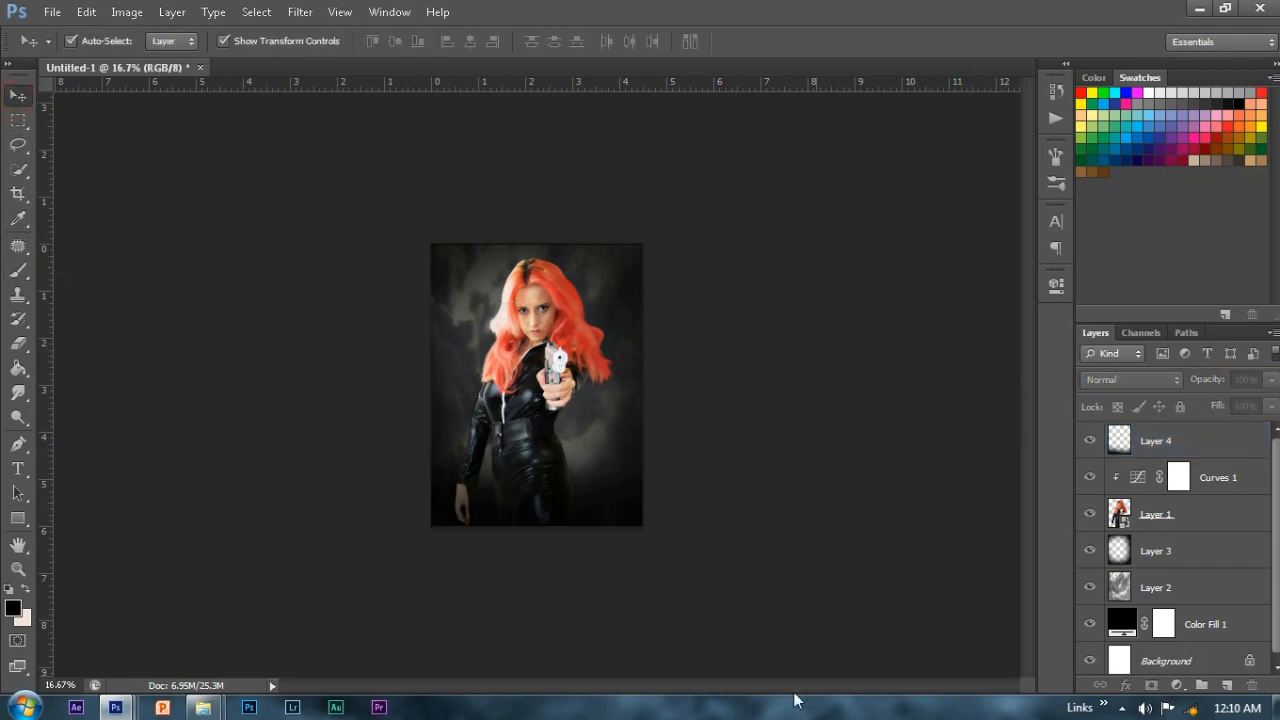
Step: Bring the city_destruction2.jpg image into the composition, close its source file, and place the city layer between Layer 3 and Layer 2
key("ctrl+plus")
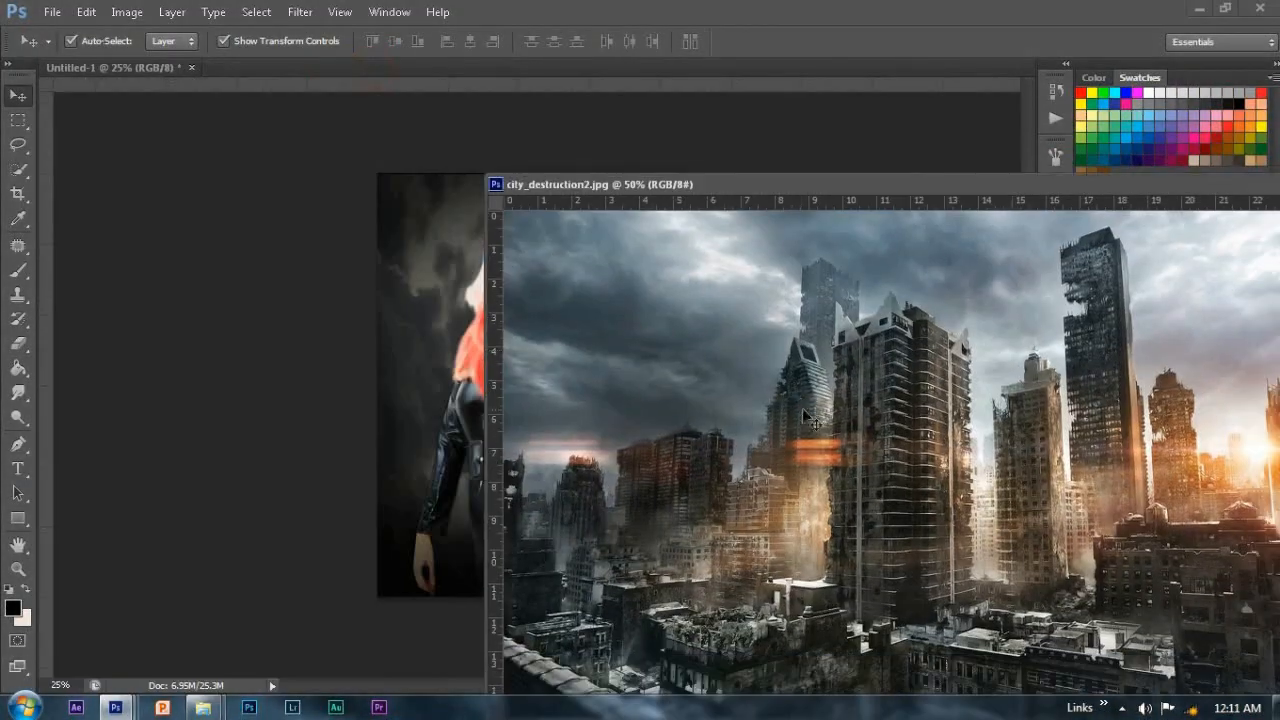
left_click_drag(847, 427, 410, 420)
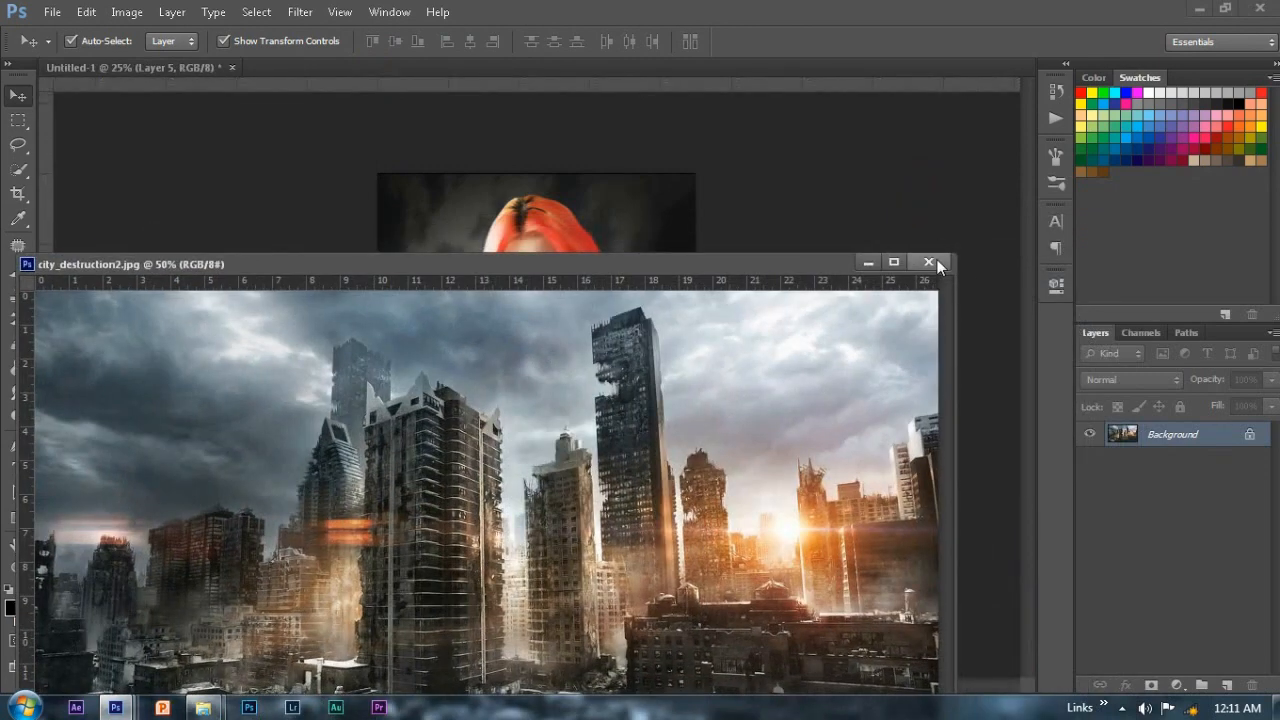
left_click(934, 261)
left_click_drag(1232, 438, 1201, 594)
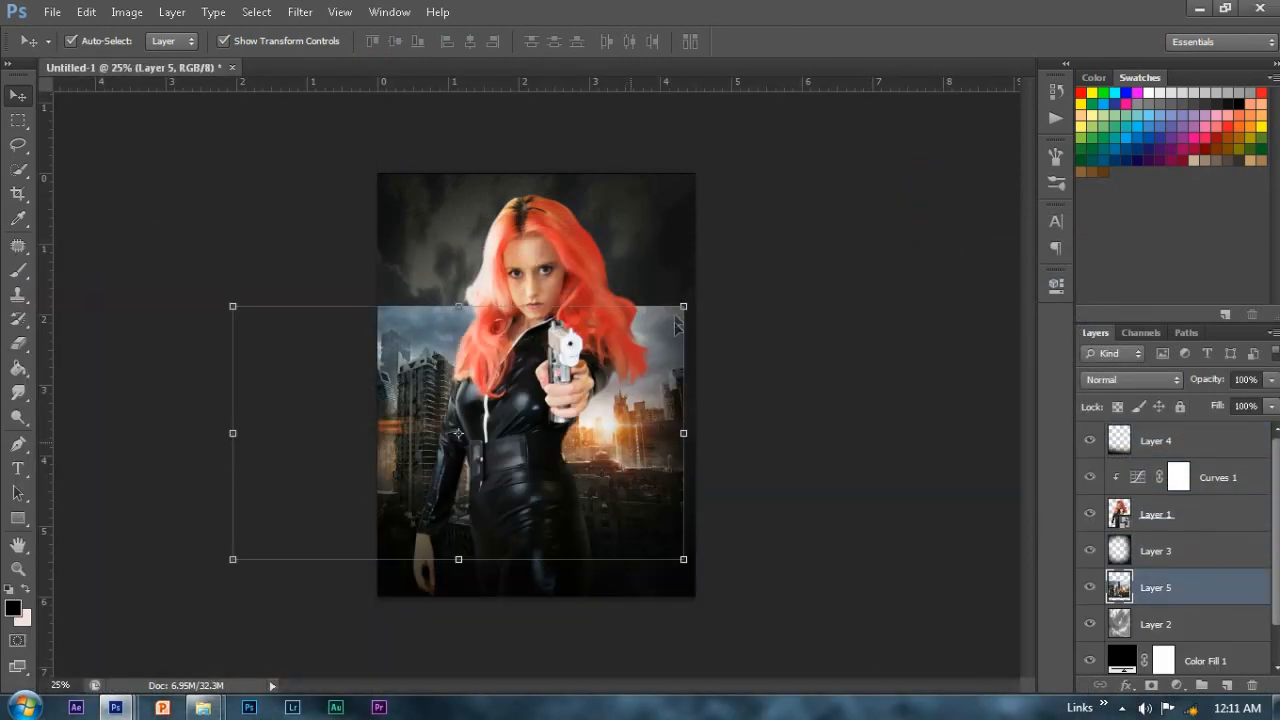
Step: Enlarge the city image proportionally and reposition it so it spans the canvas width behind the woman
key("ctrl+t")
left_click_drag(684, 306, 754, 263)
left_click_drag(709, 329, 676, 346)
key("Return")
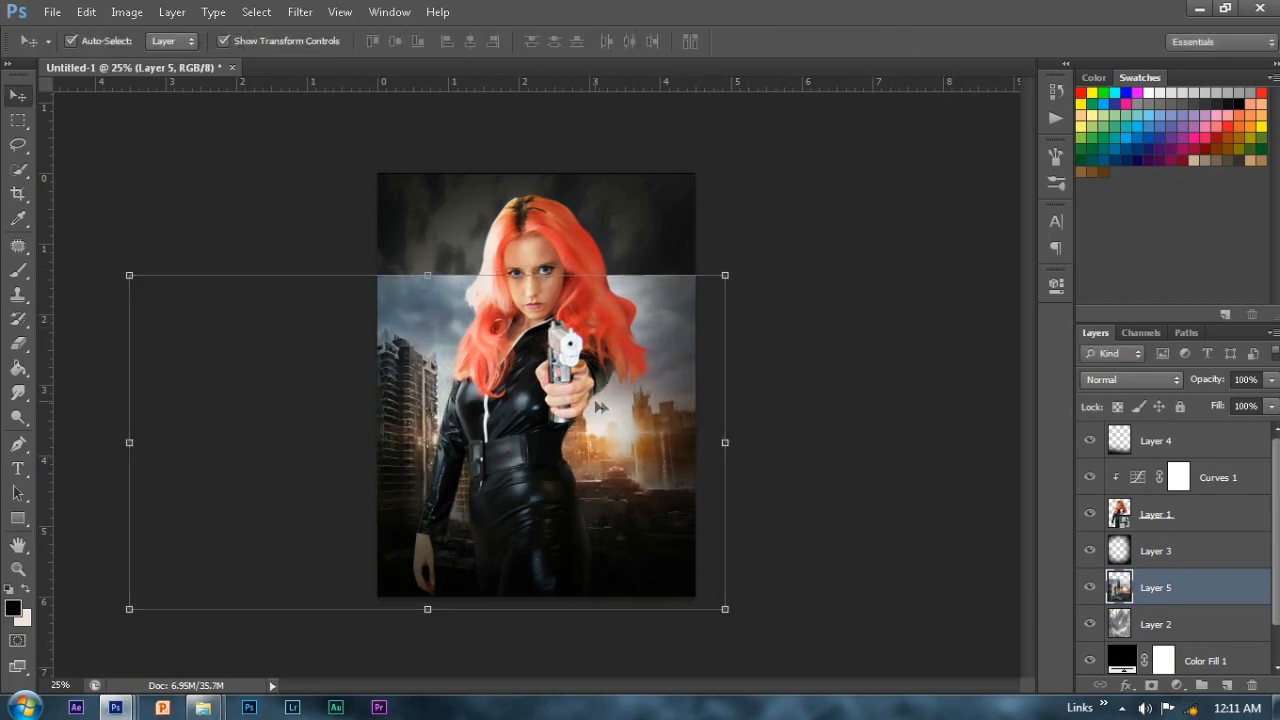
Step: Add a layer mask to the city layer and paint black over its upper part to blend its sky into the clouds
left_click(1152, 686)
key("b")
key("x")
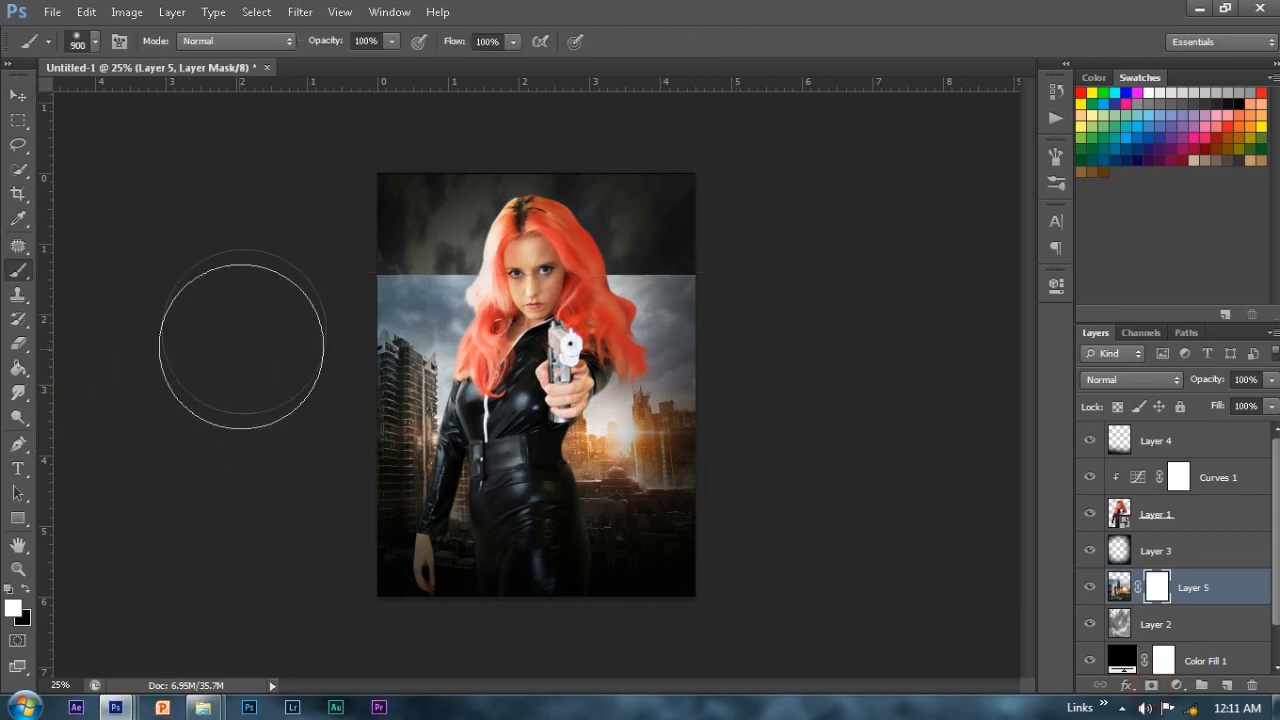
key("x")
mouse_move(333, 239)
left_mouse_down()
mouse_move(466, 214)
mouse_move(703, 217)
mouse_move(717, 251)
mouse_move(669, 246)
mouse_move(648, 227)
left_mouse_up()
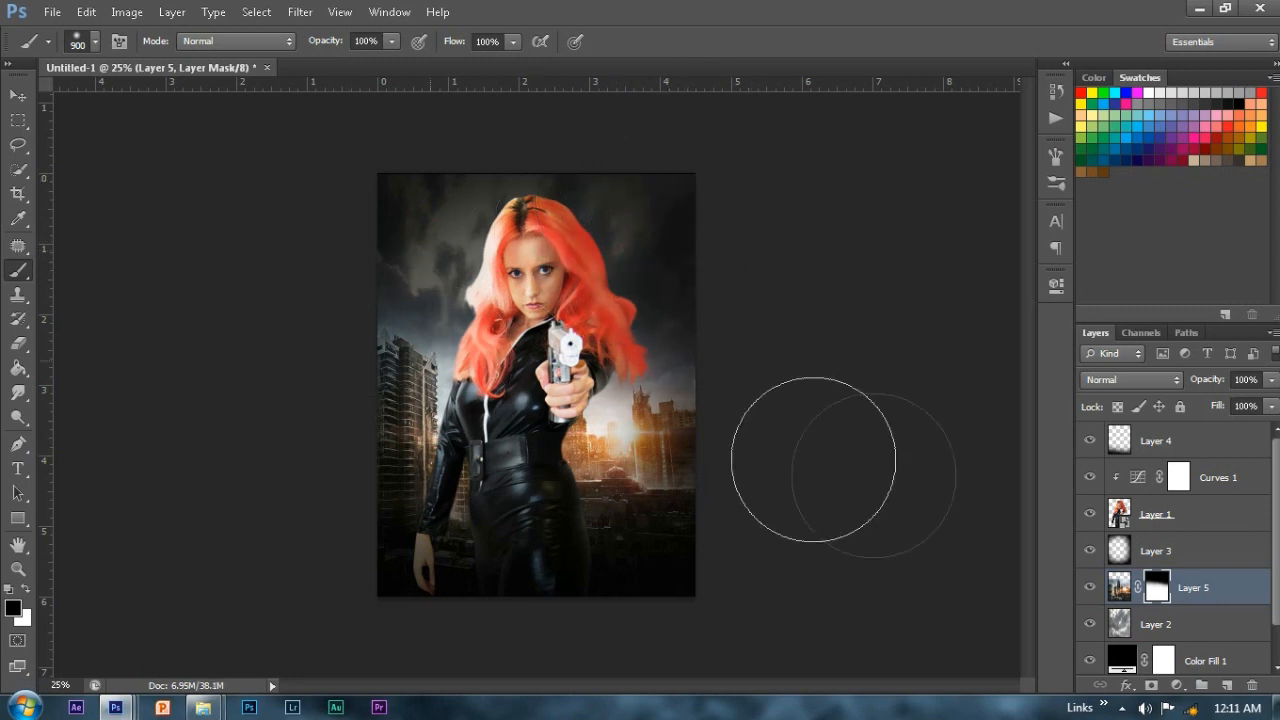
Step: Raise the opacity of the cloud layer to 47%
left_click(1160, 624)
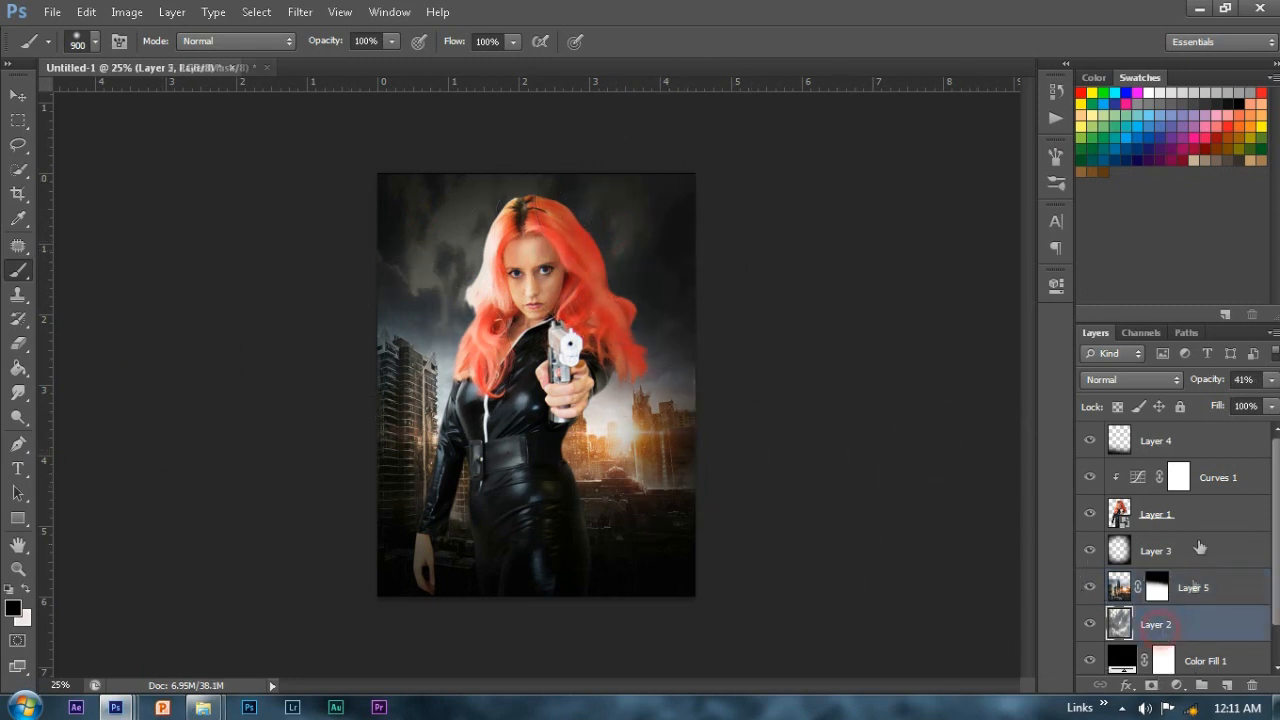
left_click_drag(1207, 381, 1215, 386)
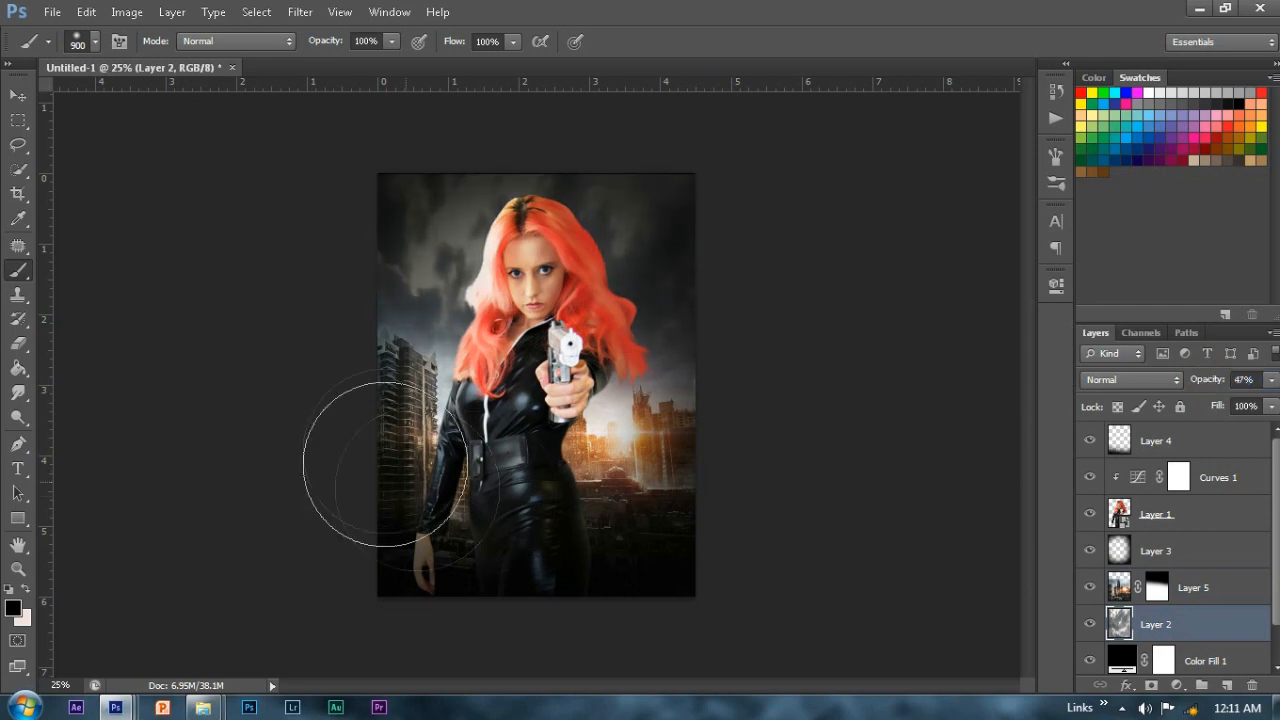
Step: Create a new layer above the city layer and make white the brush's foreground colour
key("v")
left_click(452, 345)
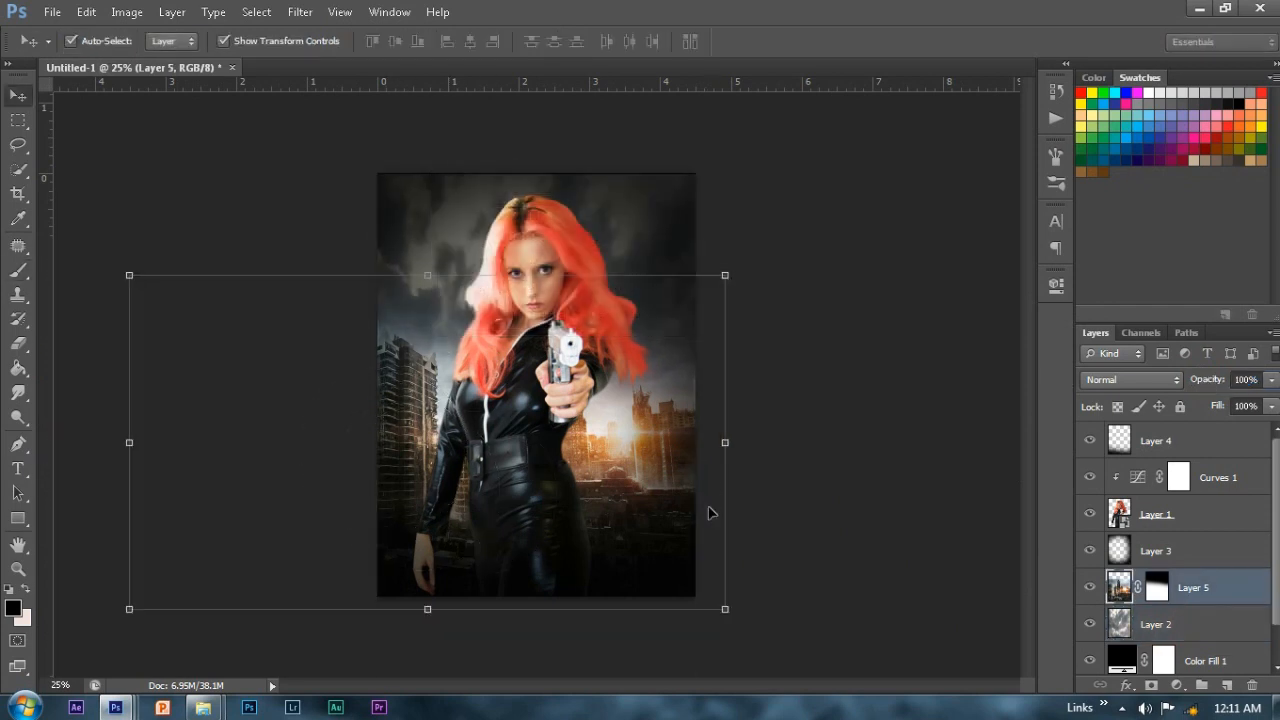
key("ctrl+shift+alt+n")
left_click(25, 590)
key("b")
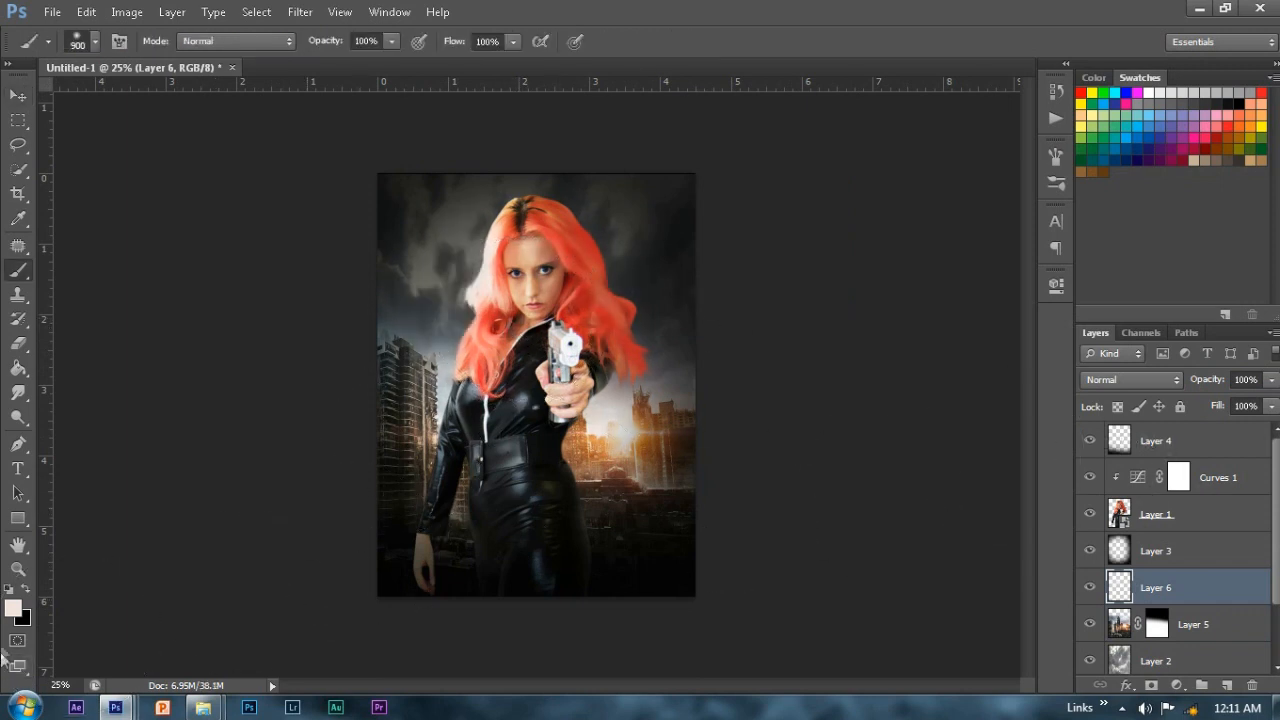
left_click(12, 606)
left_click(855, 224)
key("Return")
Step: With a soft 500 px white brush, dab a glow on Layer 6 behind the pale side of the woman's hair
key("bracketleft")
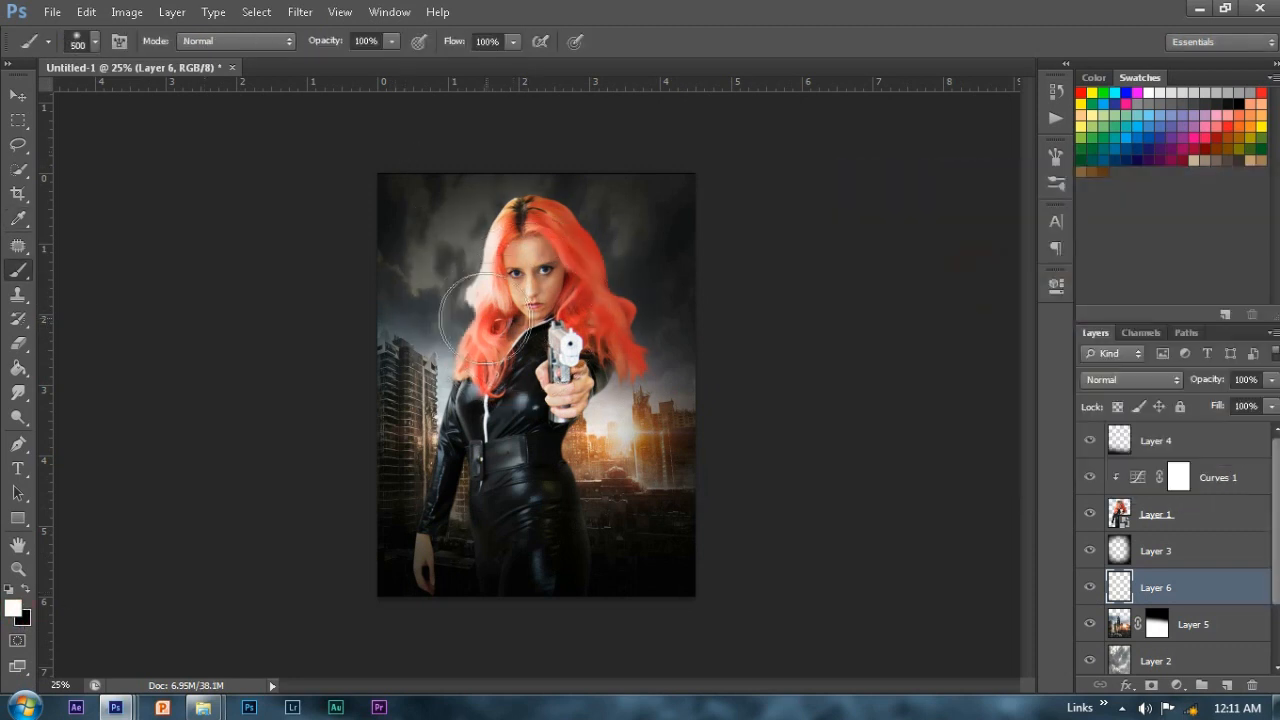
left_click(455, 305)
key("bracketleft")
key("bracketleft")
key("bracketleft")
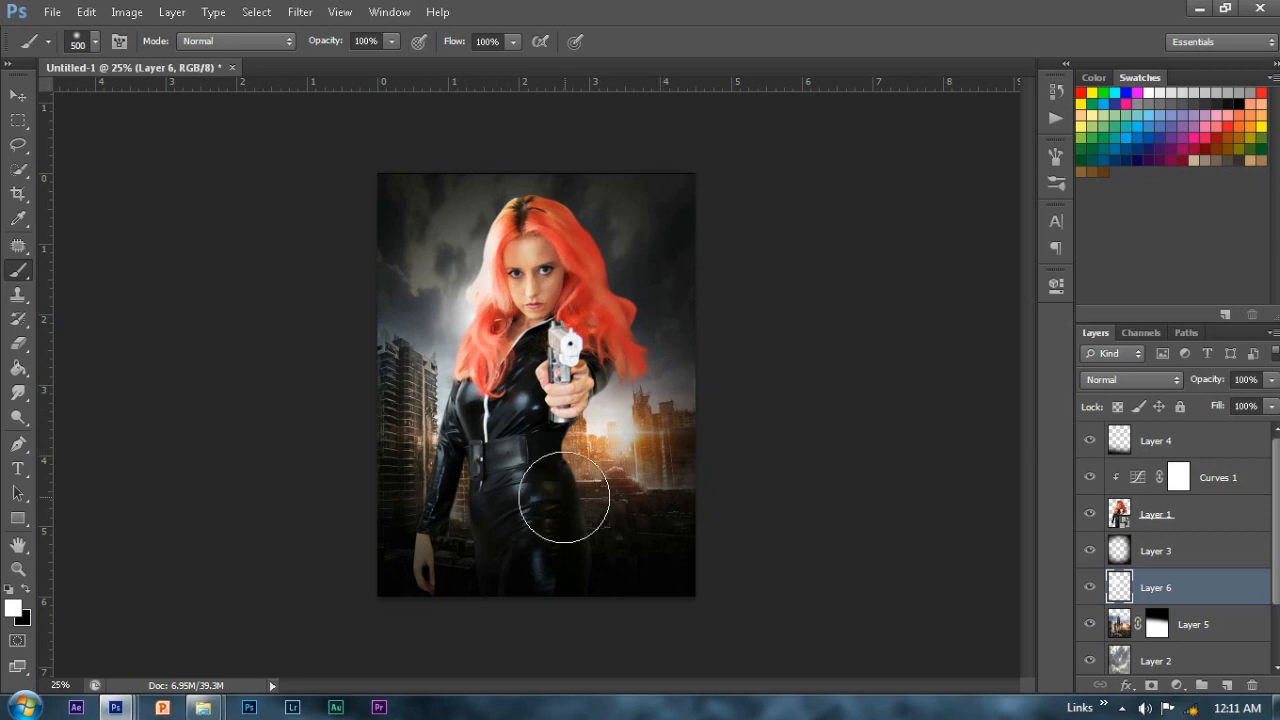
key("v")
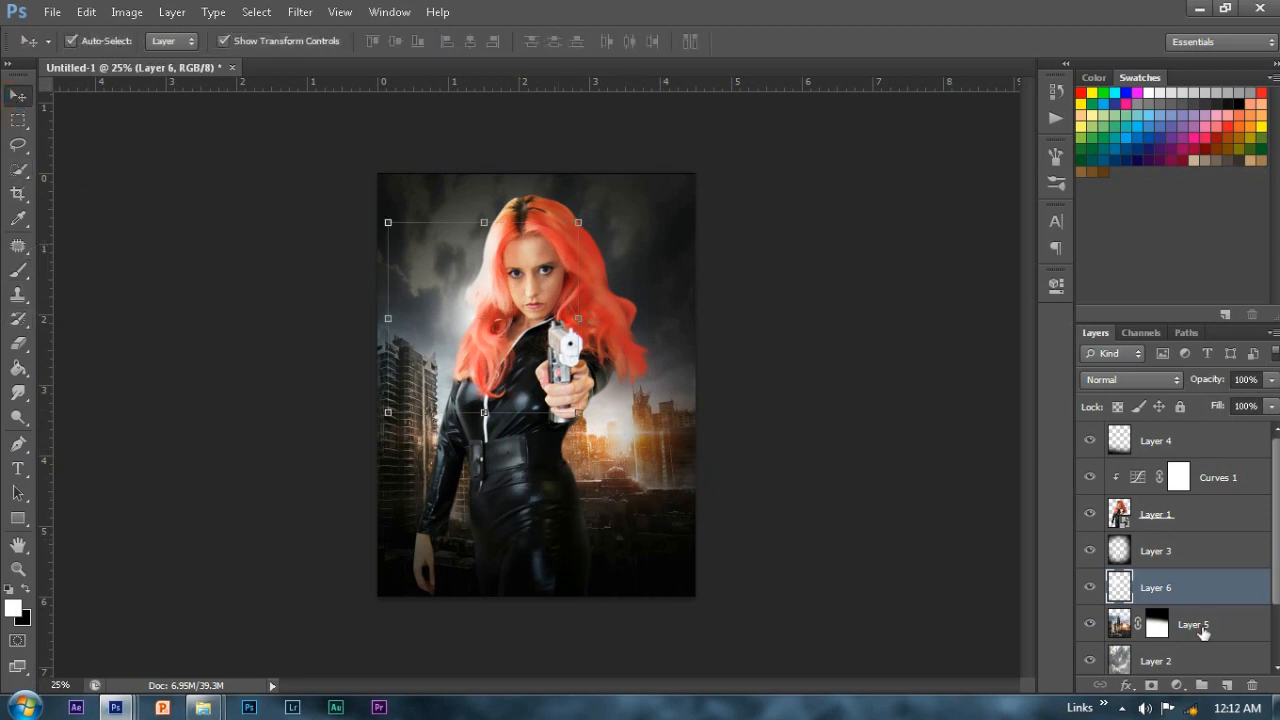
left_click(1195, 624)
key("ctrl+m")
left_click_drag(852, 488, 861, 495)
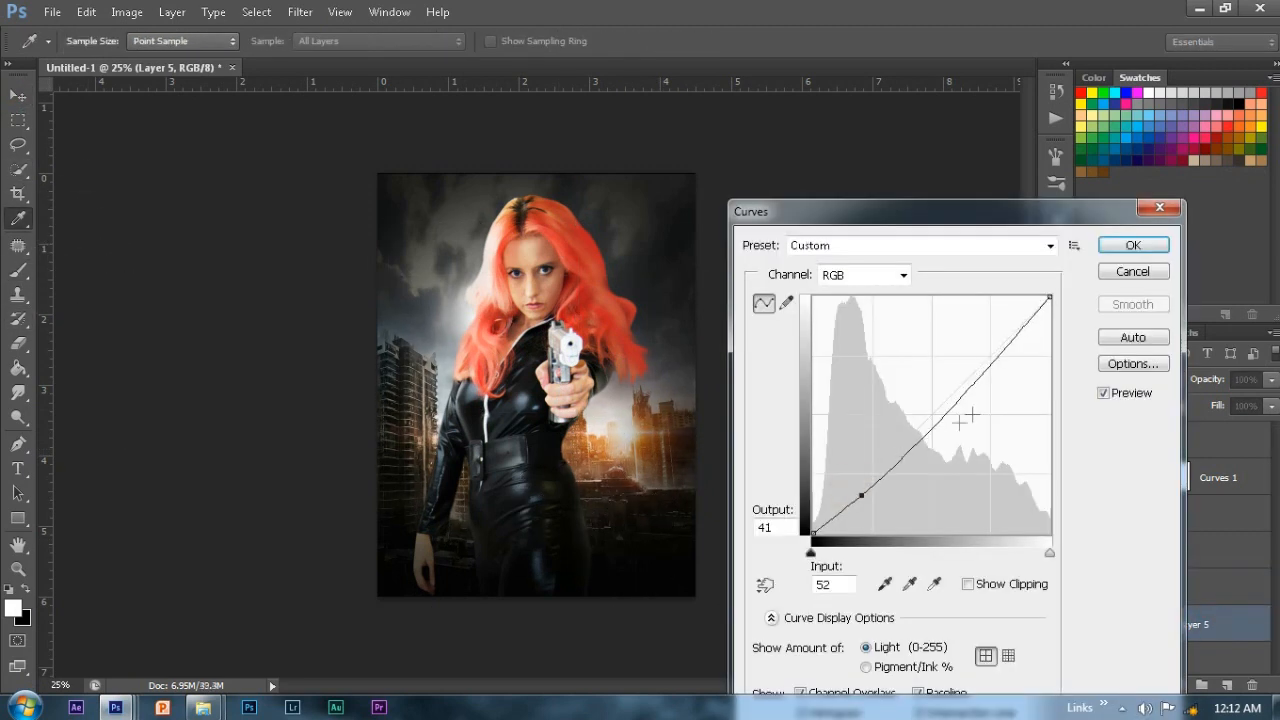
left_click(1152, 279)
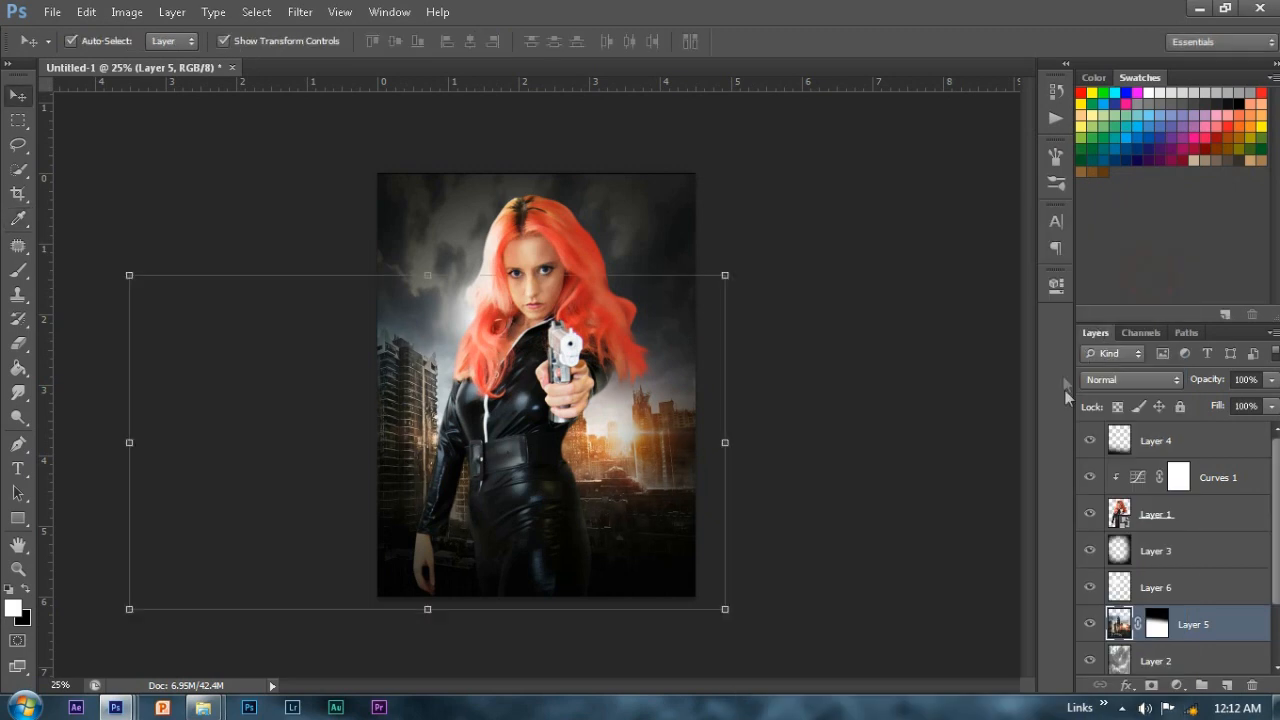
Step: Brighten the city layer with Curves by raising input 193 to output 203 on the RGB channel
key("ctrl+m")
left_click_drag(993, 357, 991, 345)
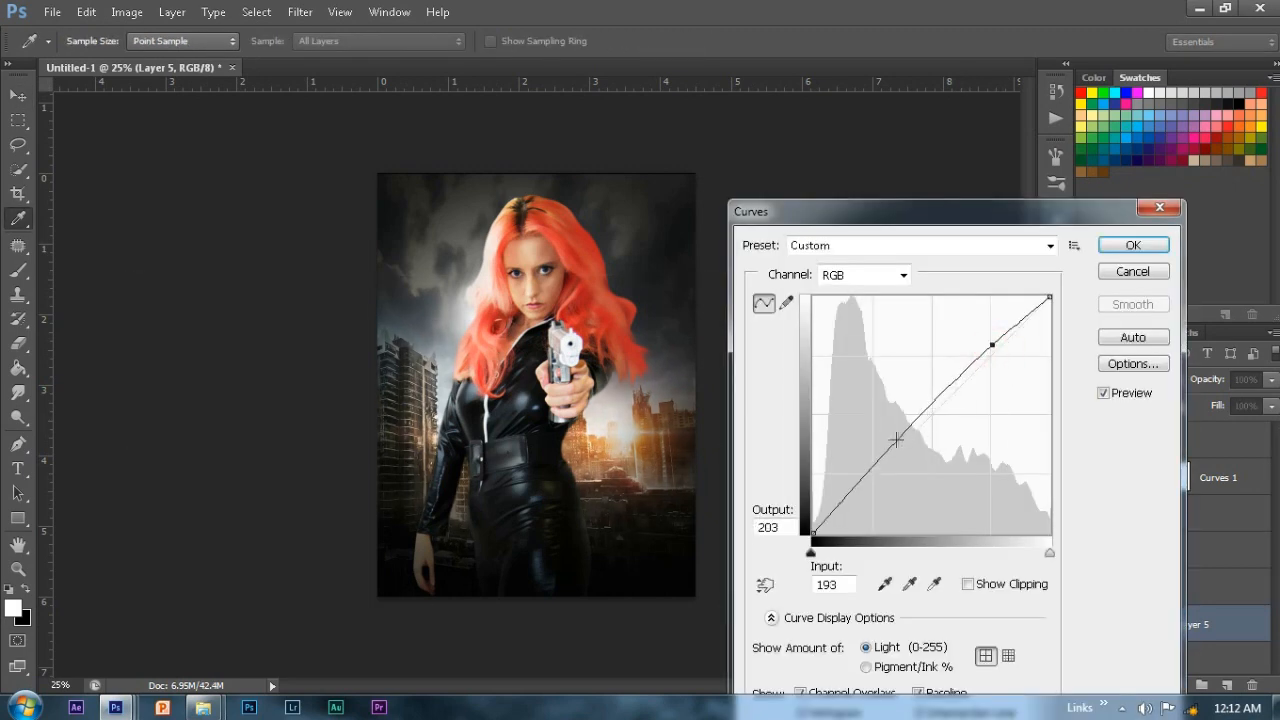
key("Return")
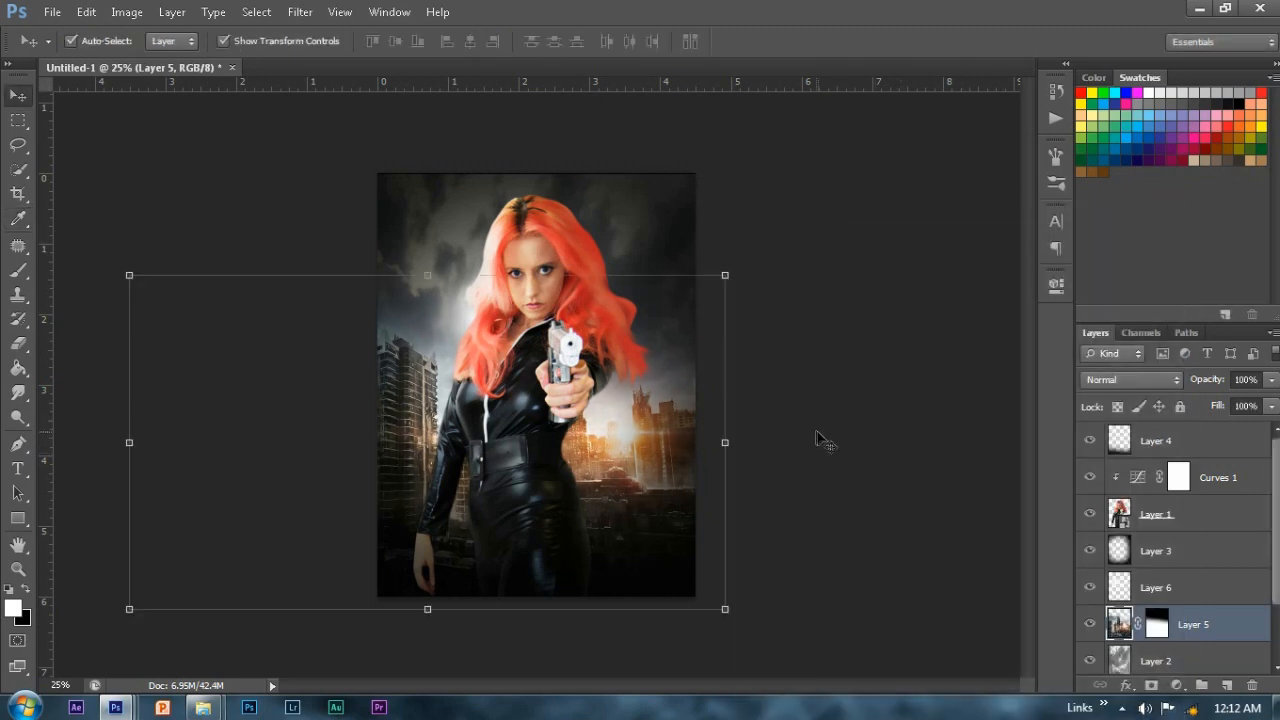
left_click(817, 430)
Step: Move the city layer about 0.3 in down and very slightly right with Free Transform
left_click(1175, 622)
key("ctrl+t")
left_click_drag(680, 550, 683, 562)
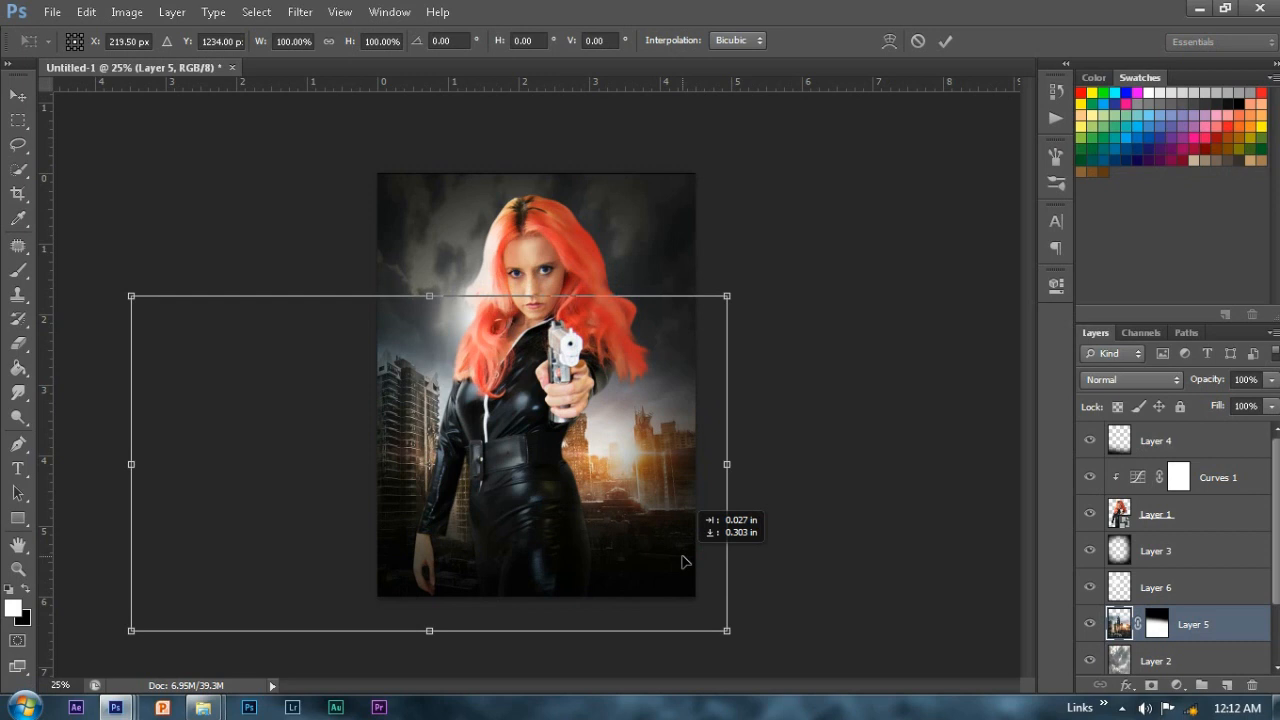
key("Return")
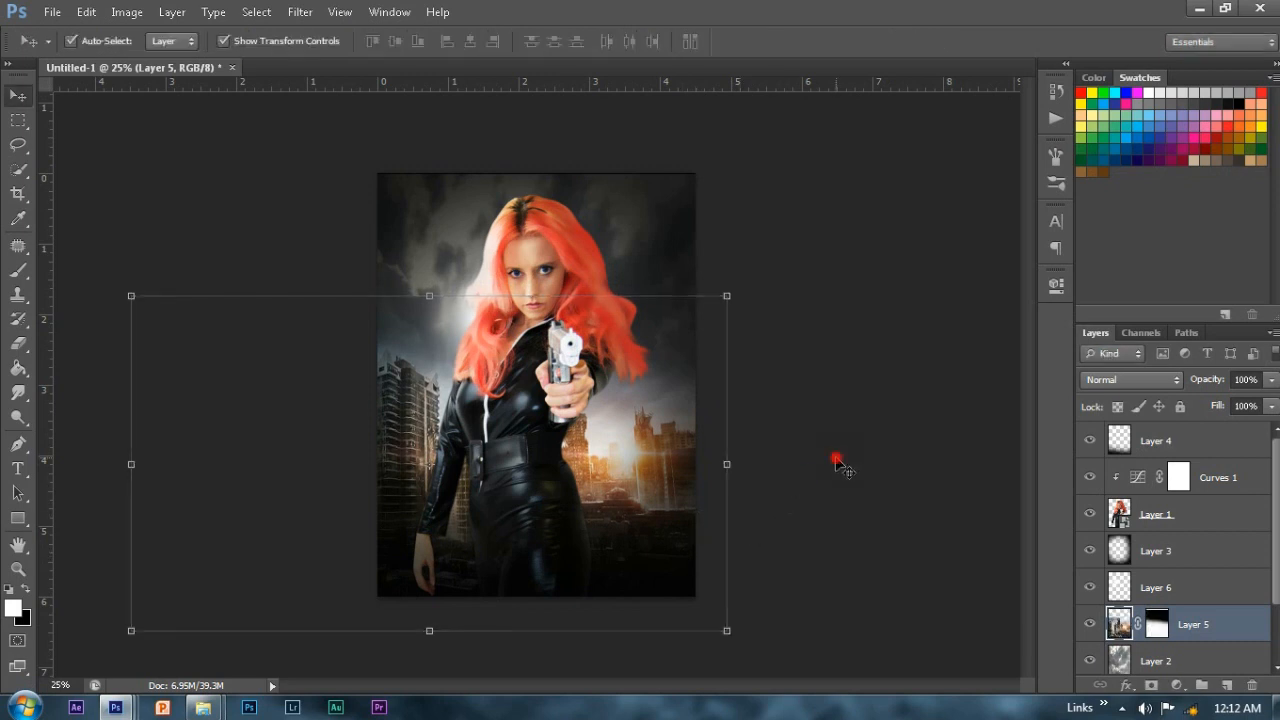
left_click(840, 463)
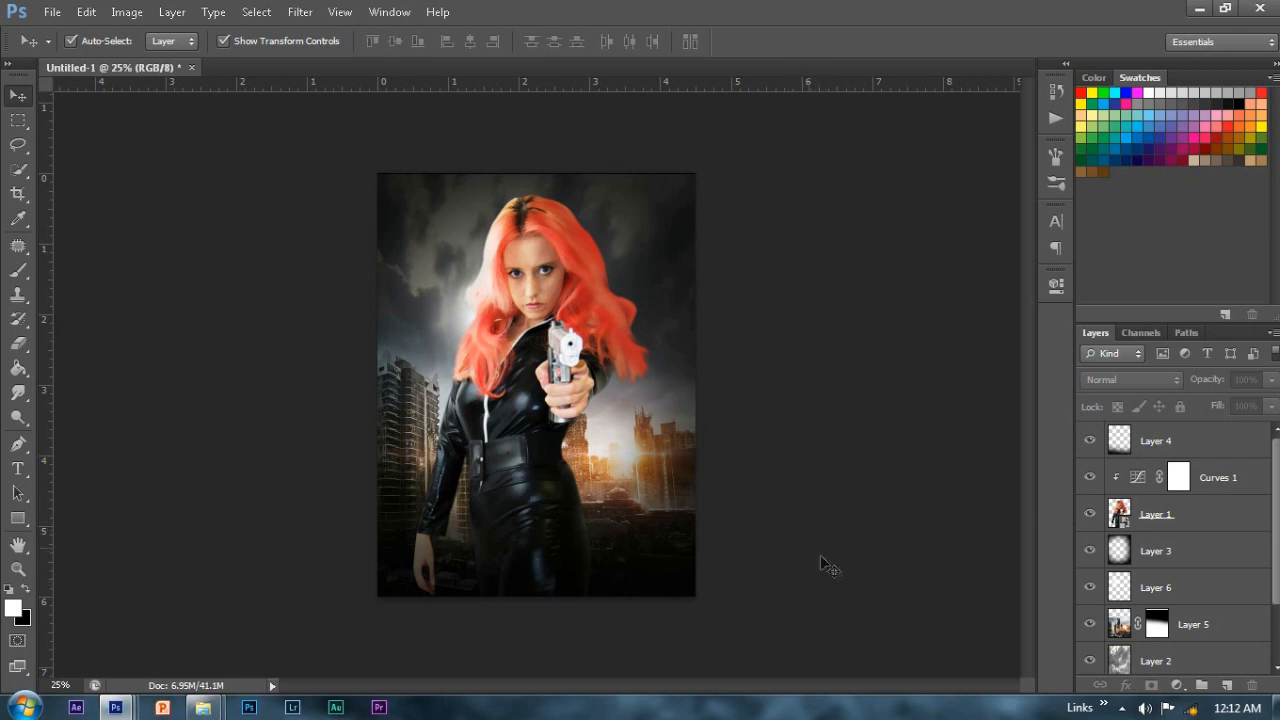
Step: Set Layer 4's opacity to 76% and erase Layer 3's dark vignette around the canvas's upper-left corner
left_click(1180, 440)
left_click(1220, 386)
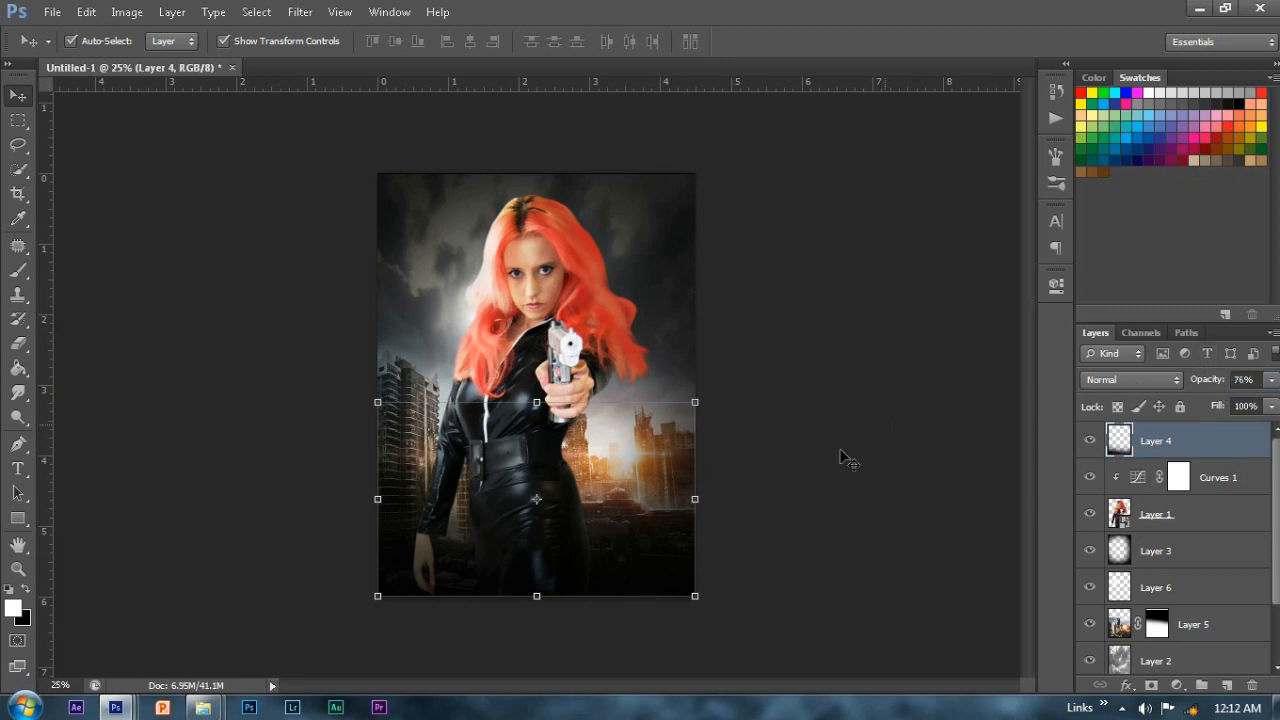
left_click(1160, 550)
key("e")
mouse_move(377, 150)
left_mouse_down()
mouse_move(388, 245)
mouse_move(443, 231)
mouse_move(416, 183)
left_mouse_up()
mouse_move(374, 220)
left_mouse_down()
mouse_move(397, 186)
mouse_move(403, 200)
left_mouse_up()
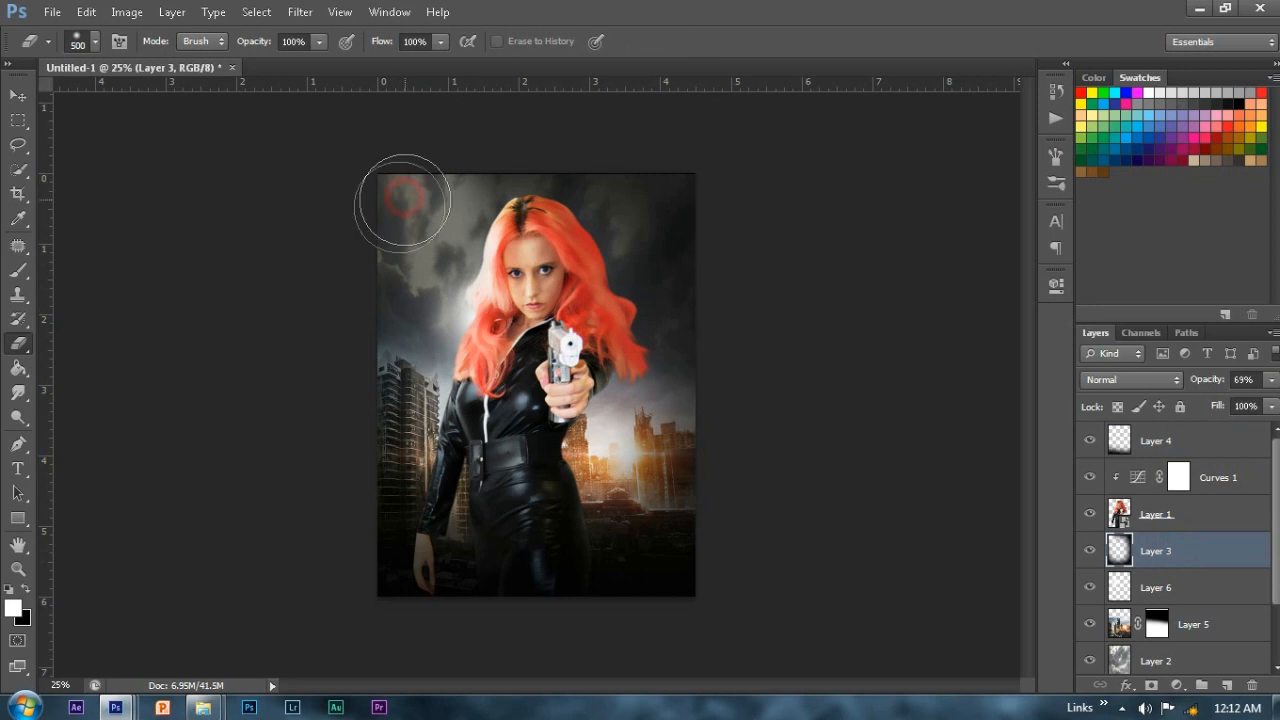
left_click(18, 97)
left_click(895, 352)
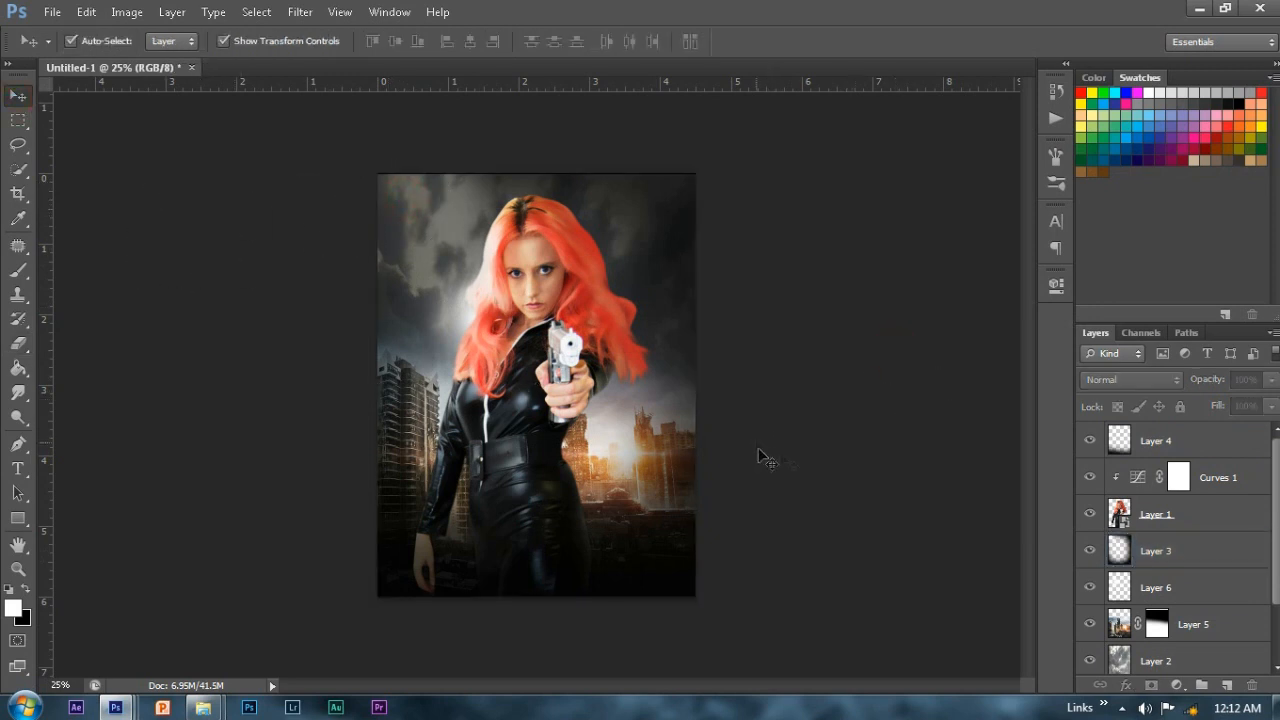
Step: Add a Color Balance adjustment layer above Layer 4 and shift its midtones slightly toward cyan and blue
left_click(1200, 441)
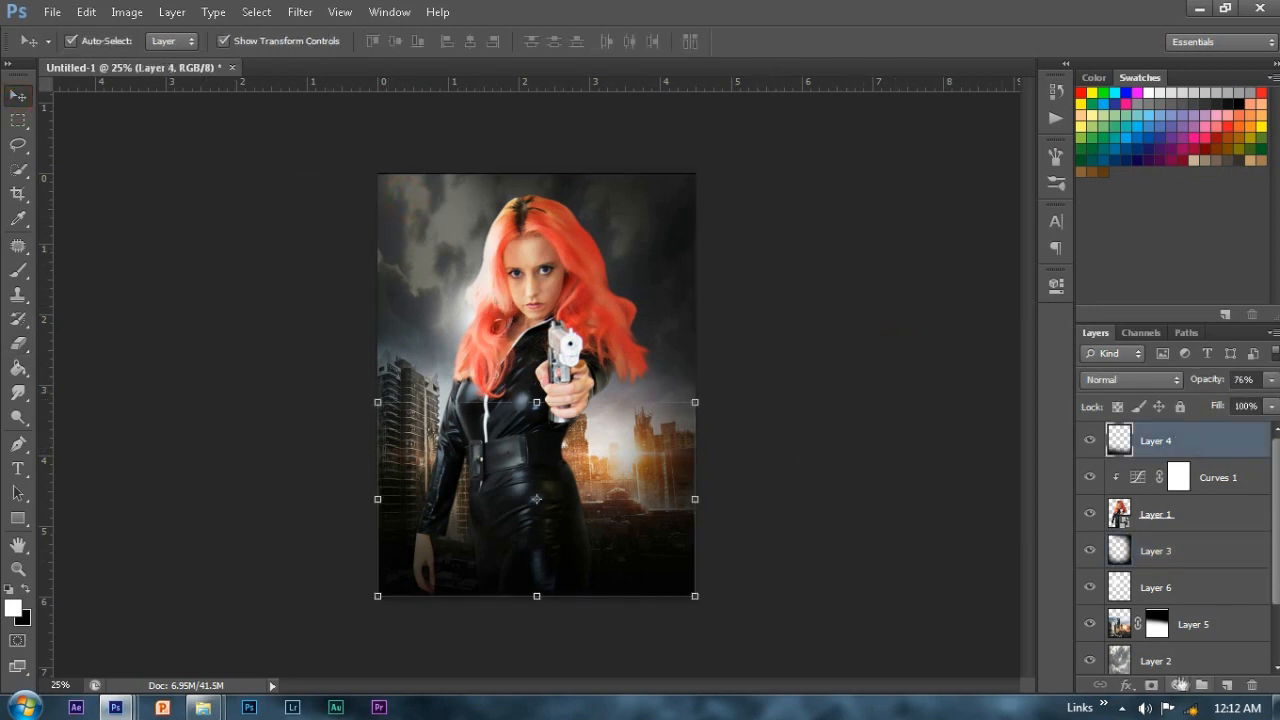
left_click(1180, 685)
left_click(1152, 469)
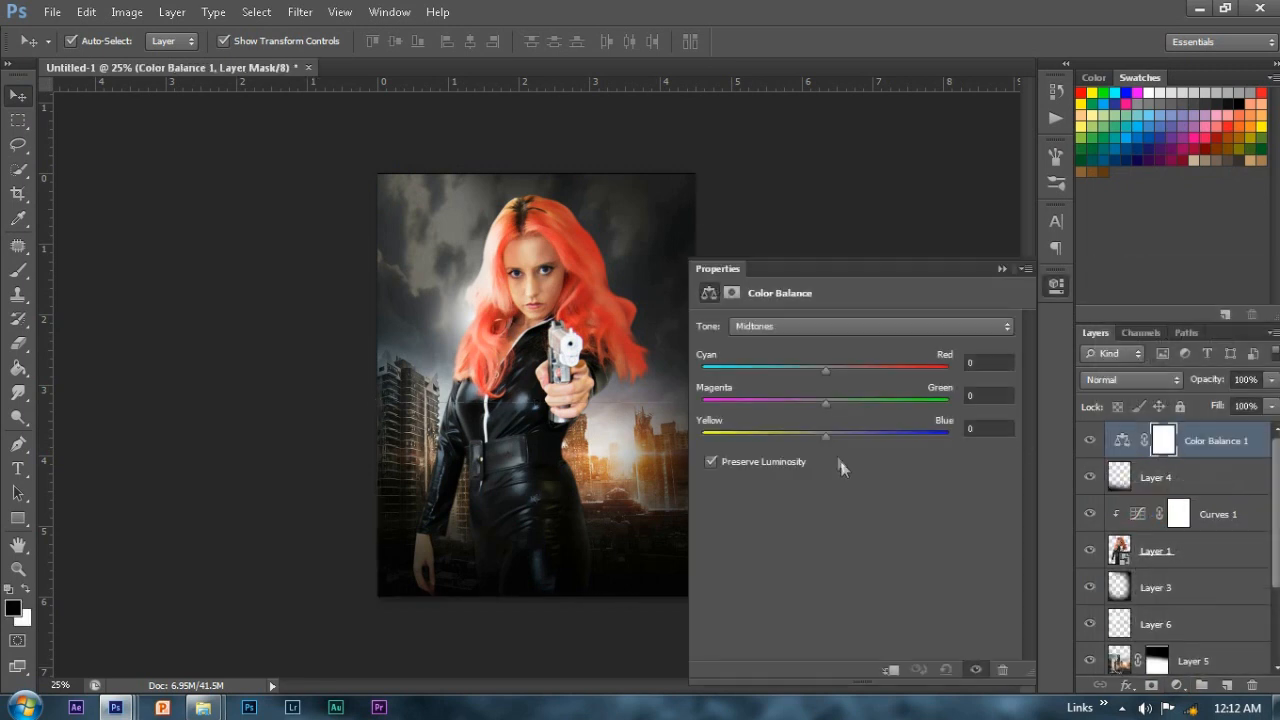
left_click_drag(811, 370, 808, 370)
left_click_drag(842, 435, 845, 430)
Step: Set the Color Balance shadows to +6 red, shift them slightly toward green, and compare the image with and without the adjustment
left_click(905, 326)
left_click(768, 347)
left_click_drag(825, 371, 833, 370)
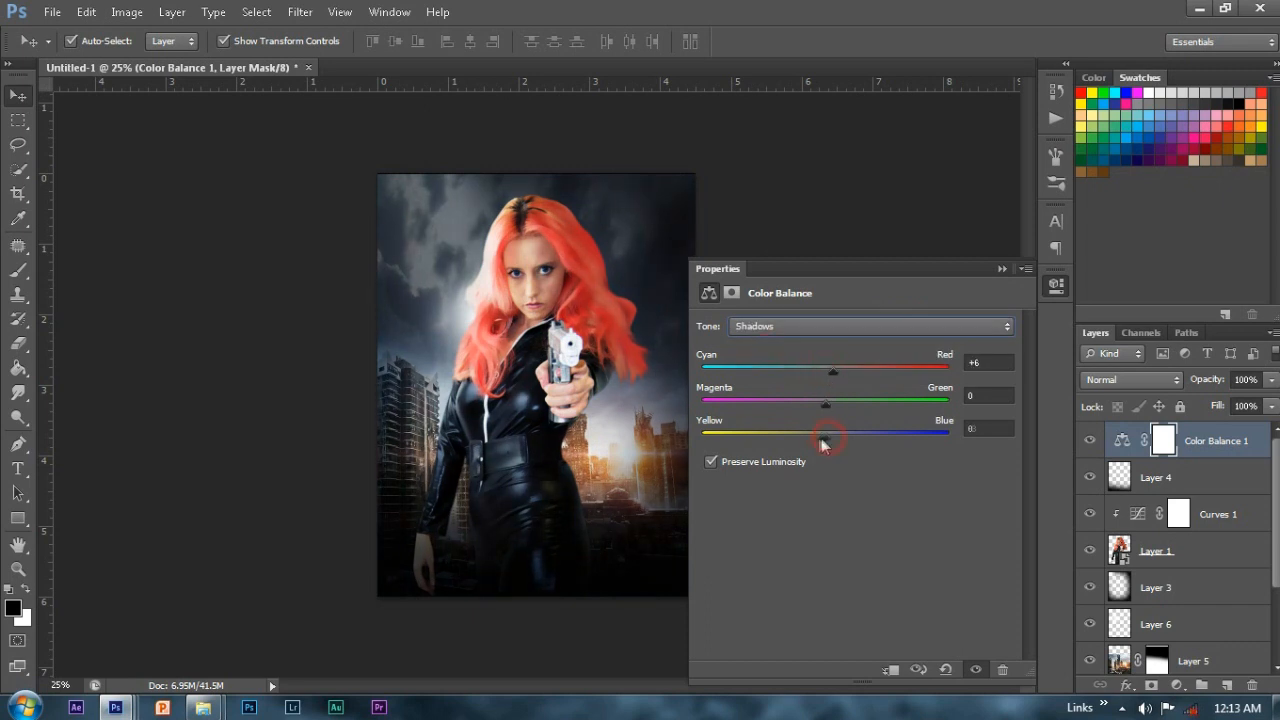
left_click_drag(825, 405, 832, 398)
left_click(1002, 269)
left_click(1088, 442)
left_click(1088, 442)
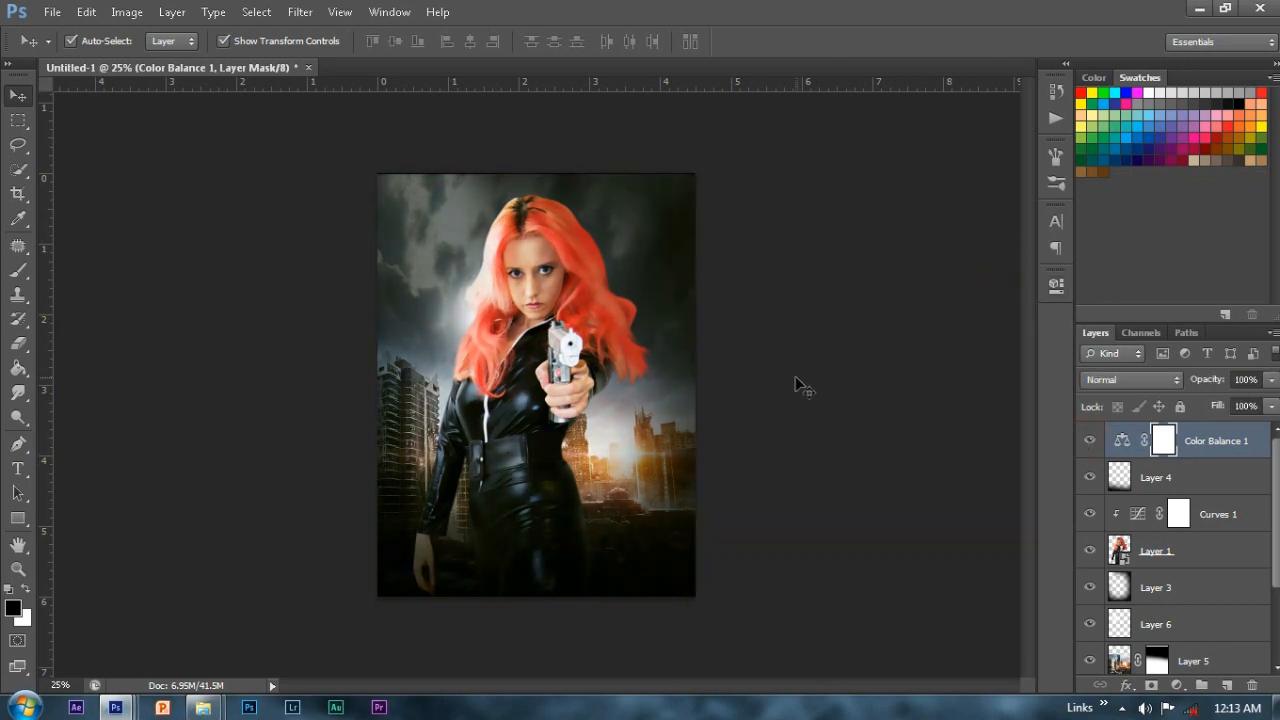
key("ctrl+minus")
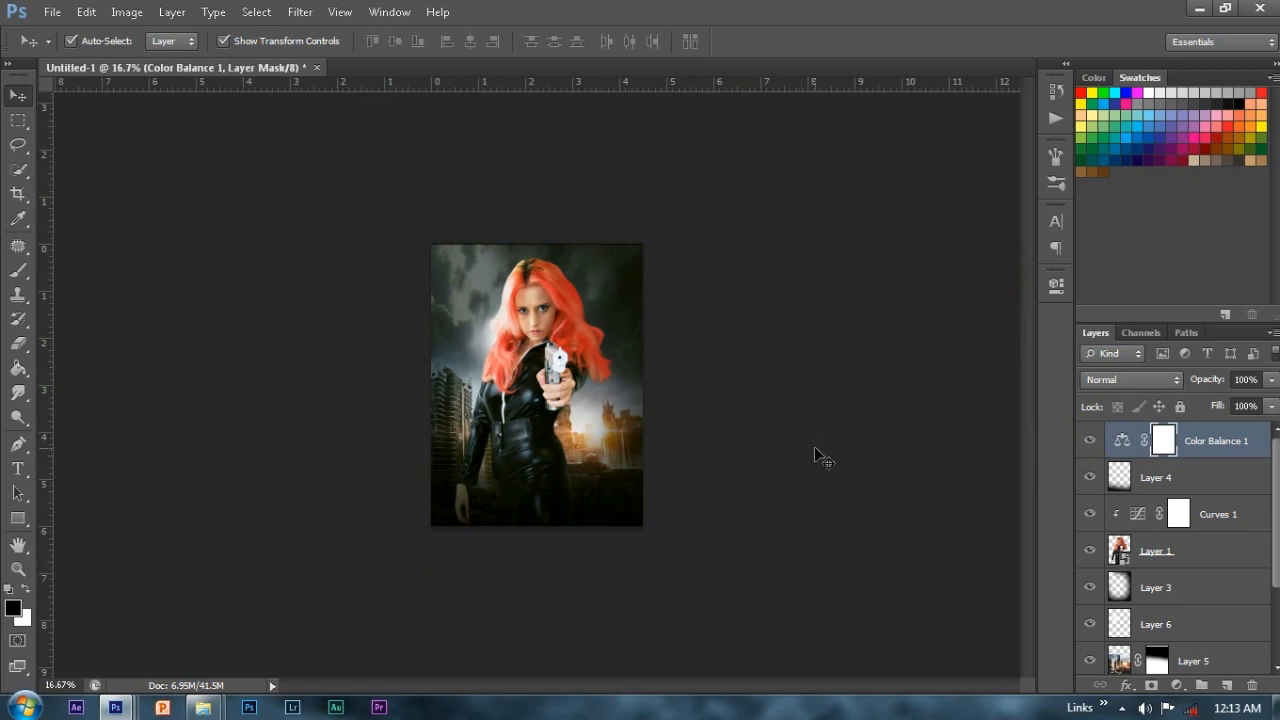
key("ctrl+plus")
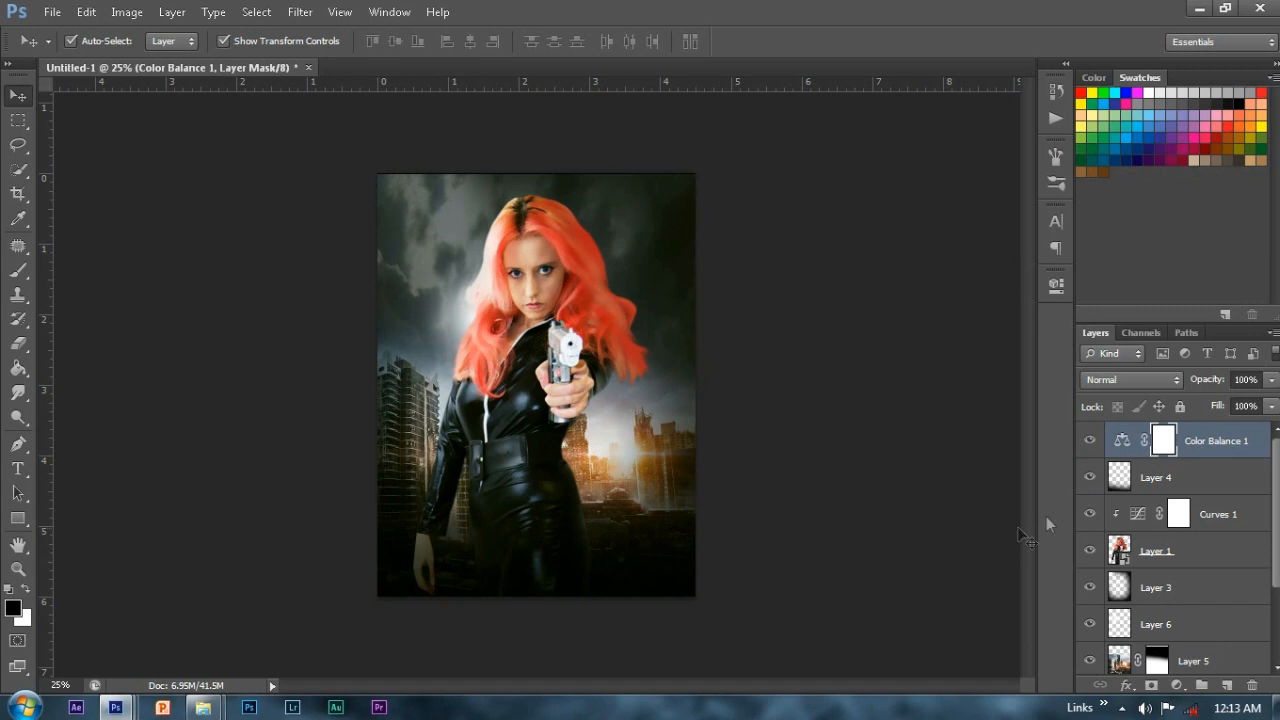
Step: Duplicate the Red channel and load the copy's bright areas as a selection
left_click(1137, 332)
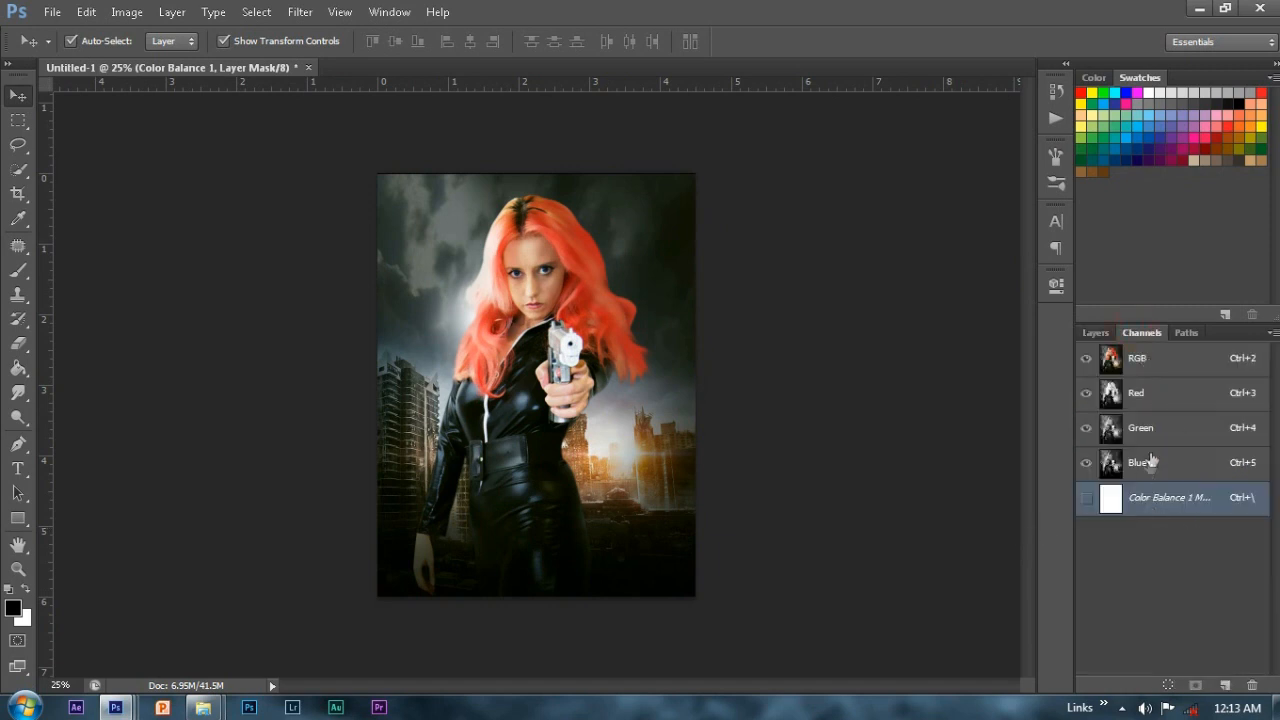
left_click_drag(1155, 402, 1226, 683)
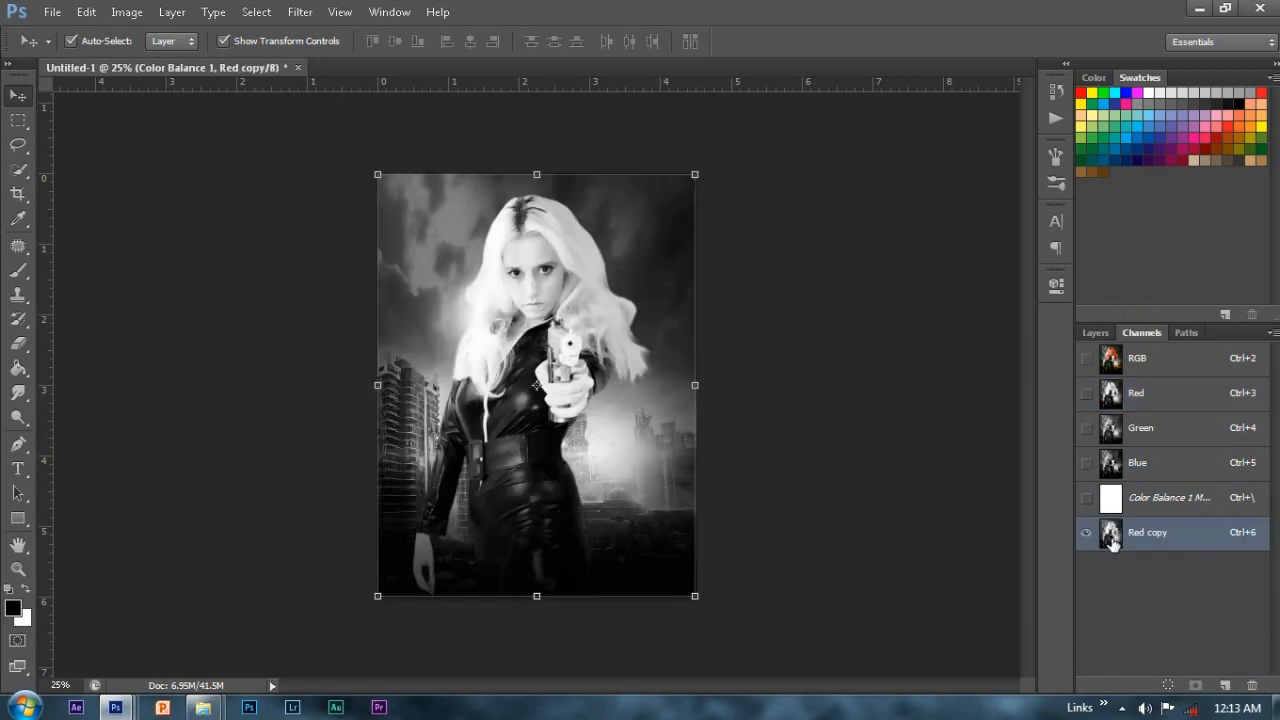
left_click(1112, 538, "ctrl")
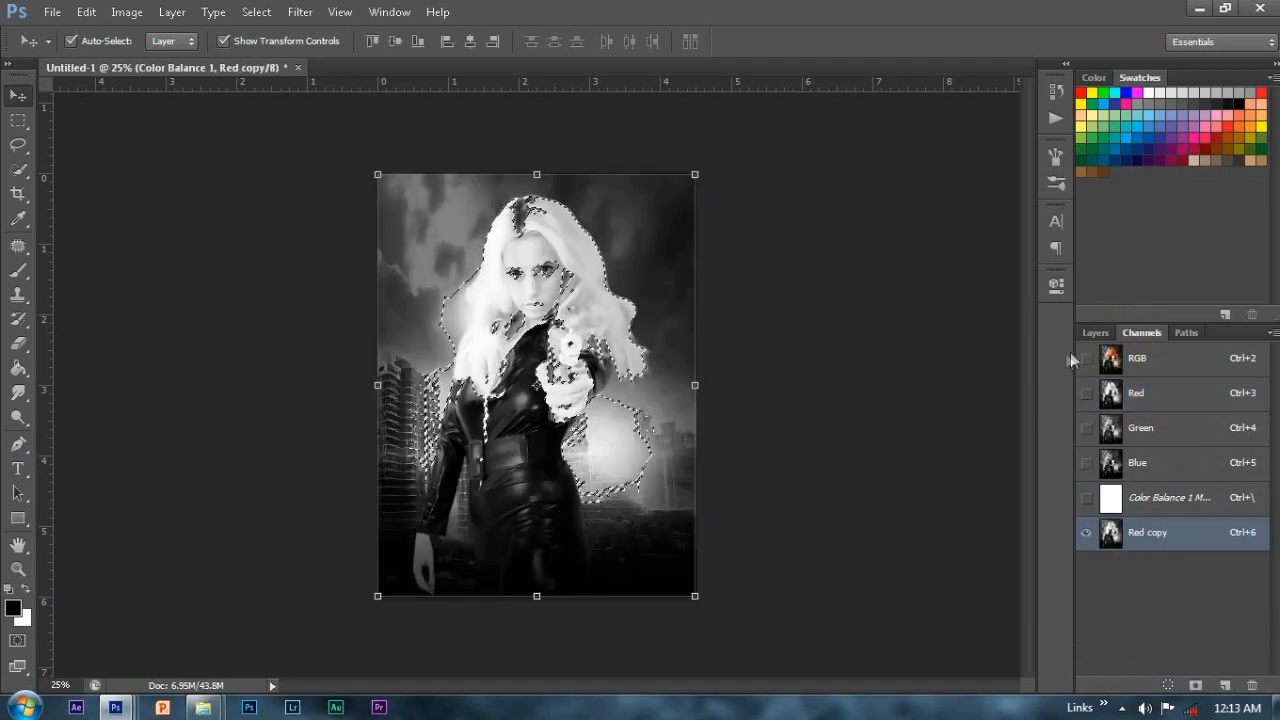
Step: Try inverting the Color Balance 1 layer mask, compare the adjustment's effect, and restore the white mask
left_click(1095, 332)
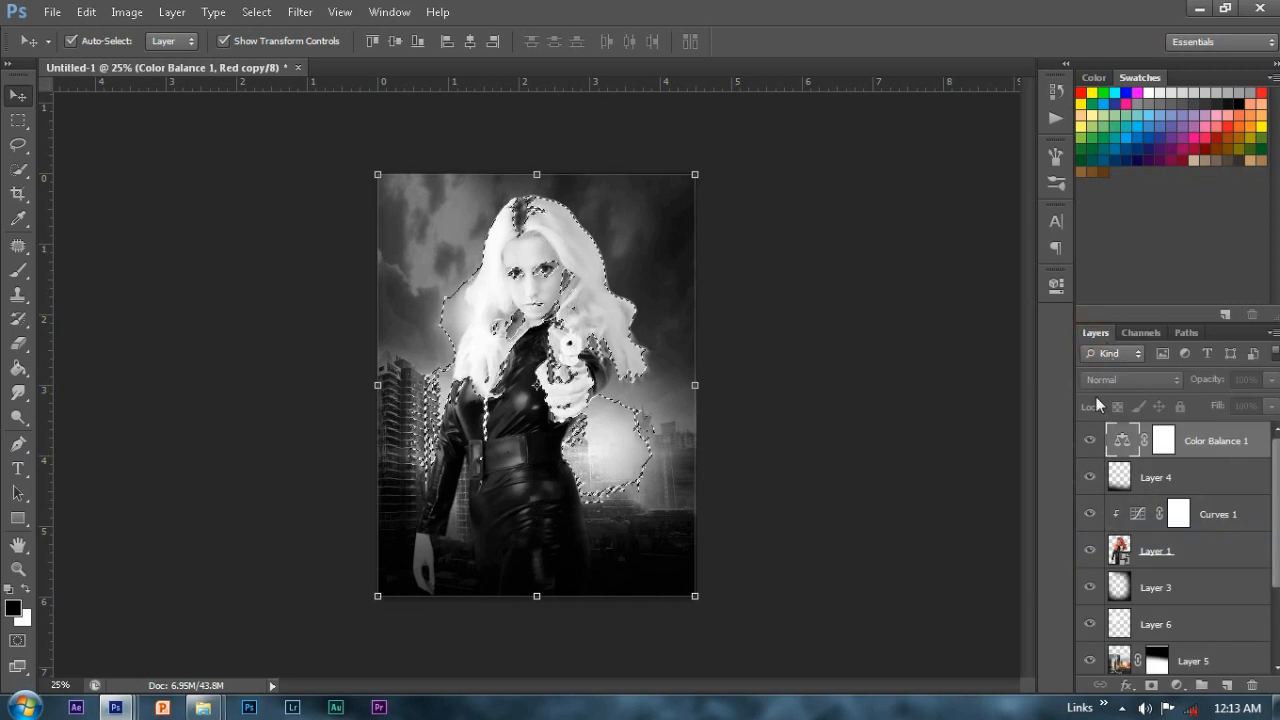
left_click(1163, 444, "ctrl")
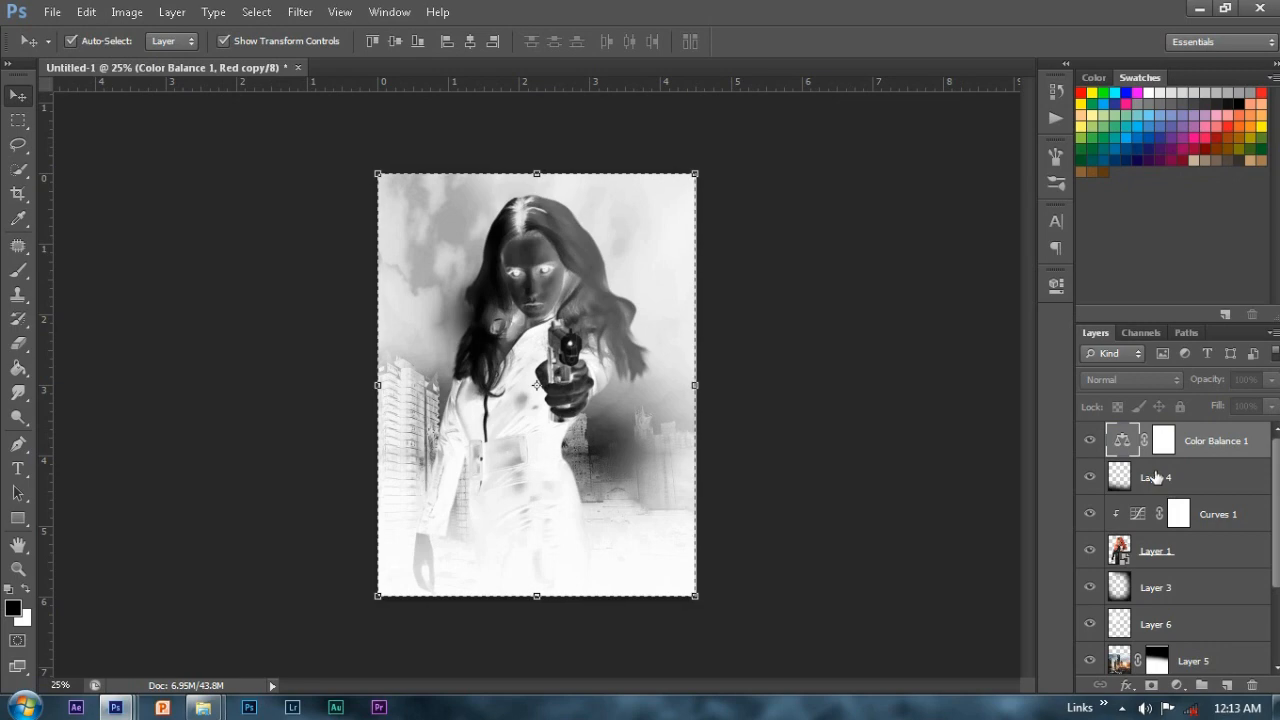
left_click(1160, 444)
key("ctrl+i")
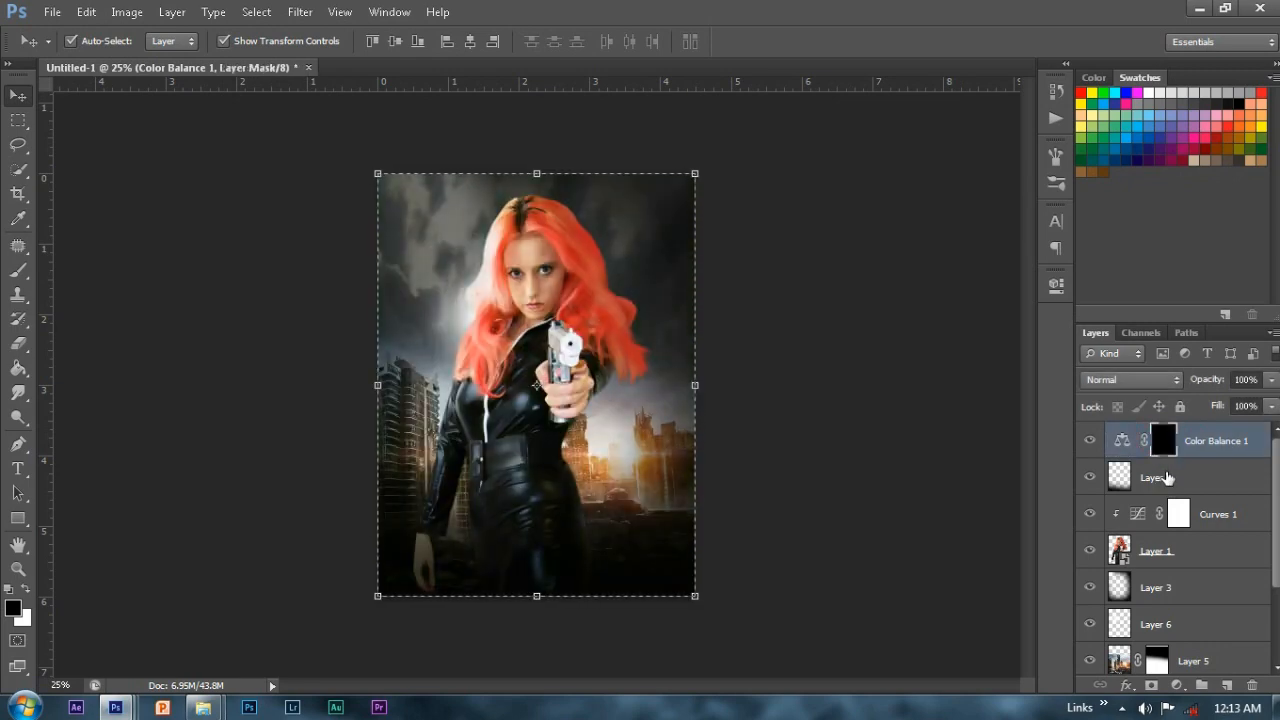
left_click(1090, 440)
left_click(1090, 440)
key("ctrl+i")
Step: Load the Red copy channel as a selection, fill it with black on the Color Balance 1 mask, and deselect
left_click(1141, 332)
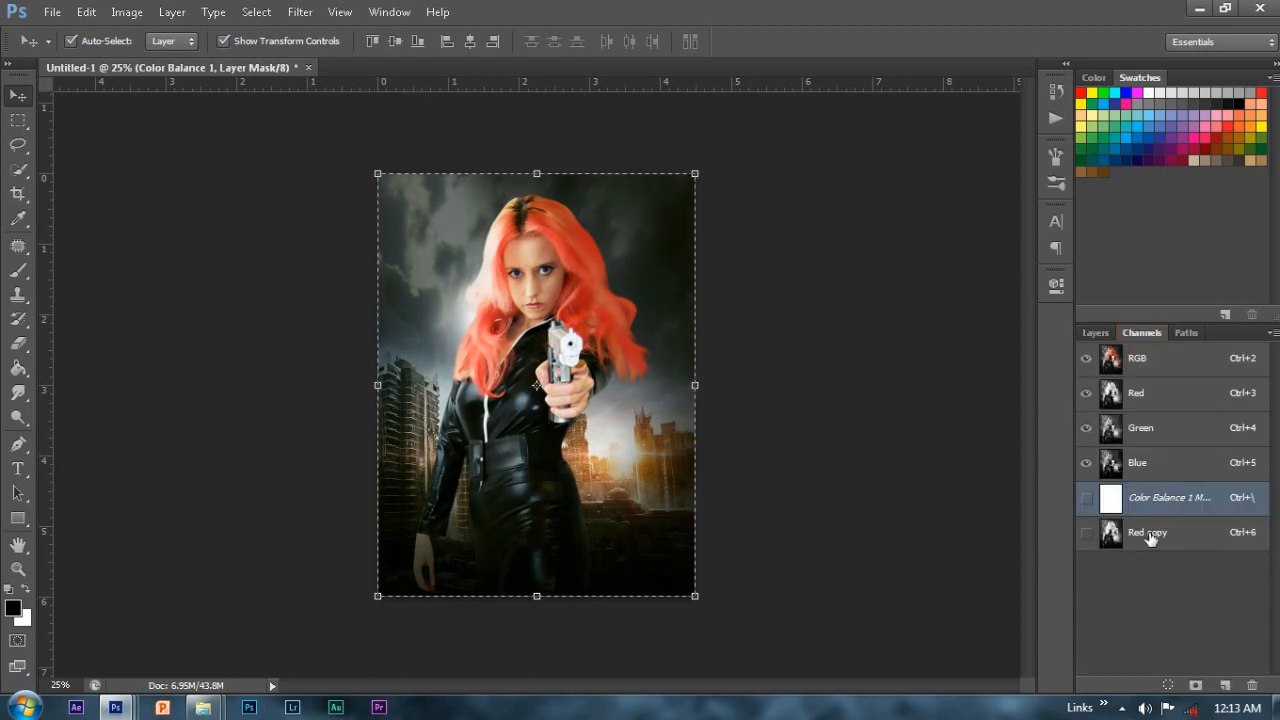
left_click(1147, 533)
left_click(1111, 533, "ctrl")
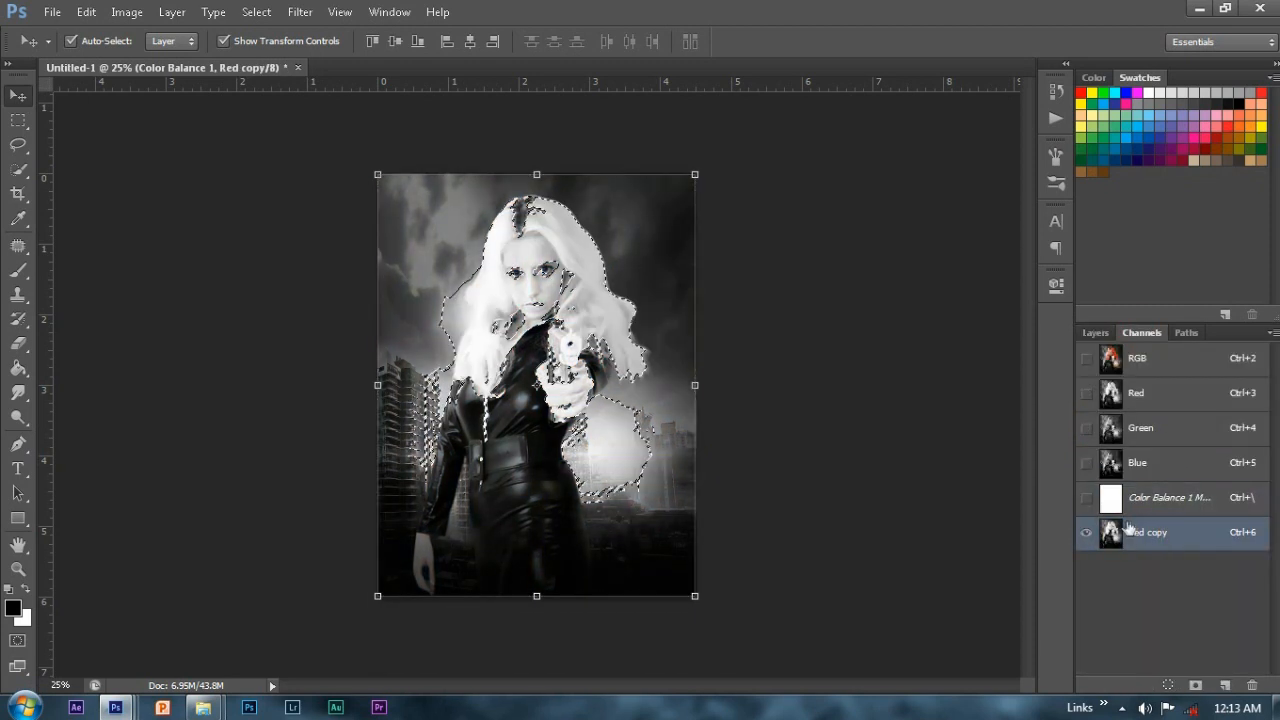
left_click(1095, 332)
left_click(1163, 440)
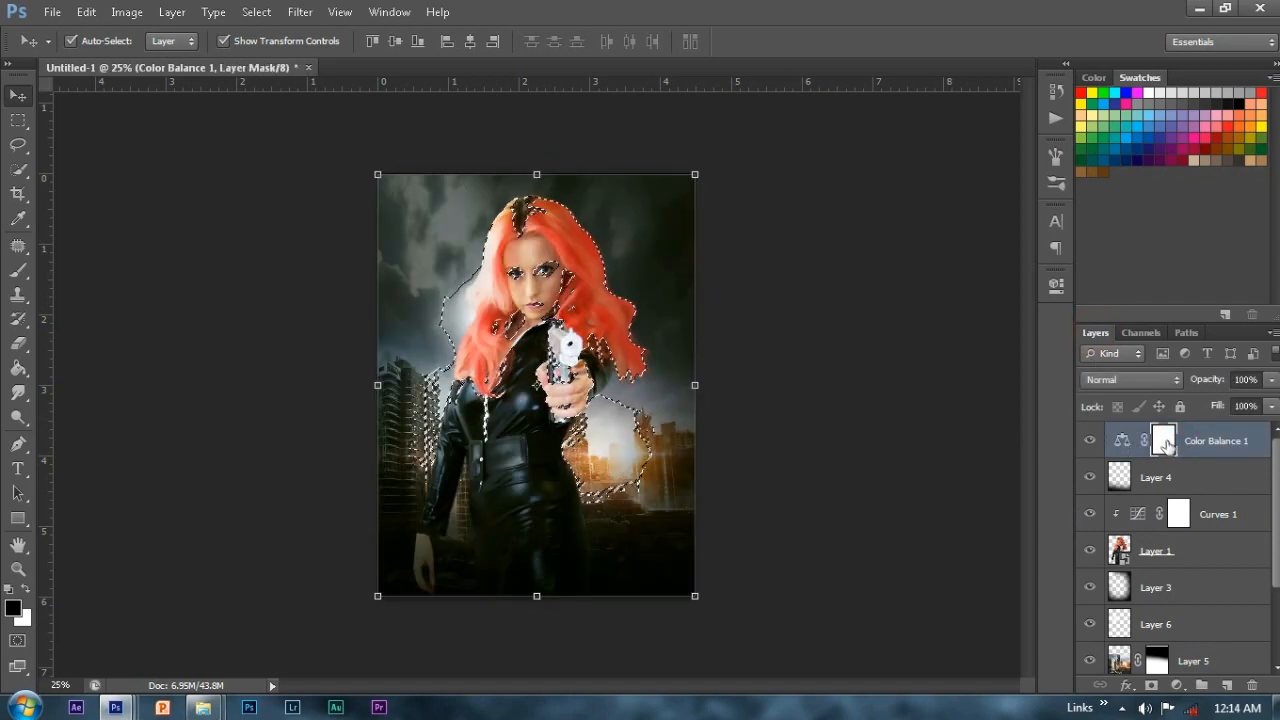
key("alt+BackSpace")
key("ctrl+d")
Step: Compare the composite with and without the masked Color Balance 1 adjustment at different magnifications
key("ctrl+plus")
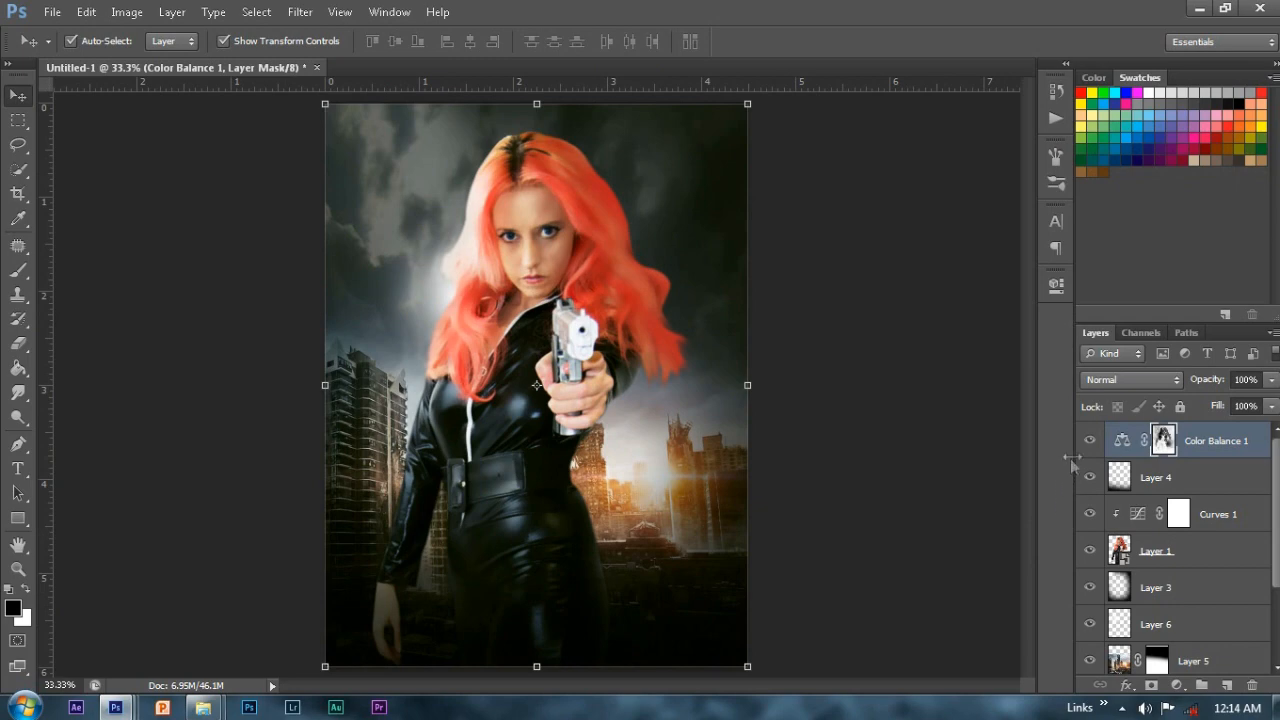
left_click(1092, 442)
left_click(1092, 442)
left_click(1092, 442)
left_click(1092, 442)
left_click(1092, 442)
left_click(1092, 442)
key("ctrl+minus")
key("ctrl+minus")
key("ctrl+plus")
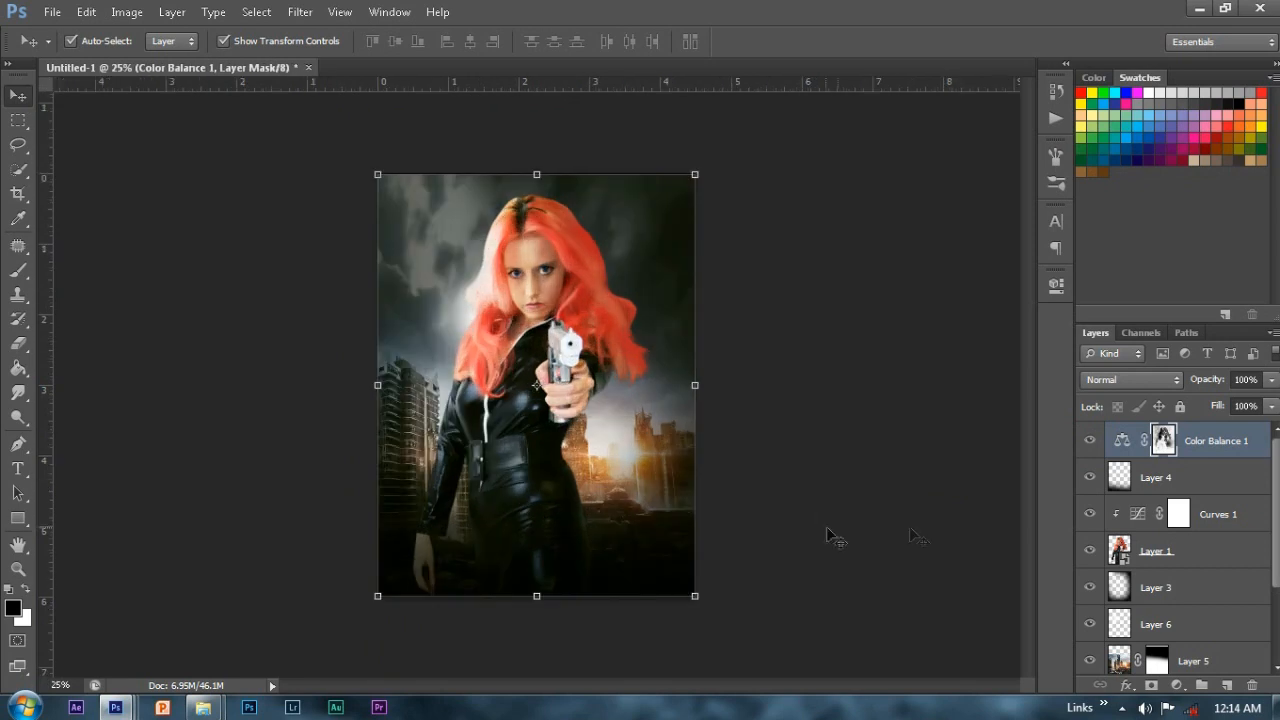
Step: Add a Levels adjustment clipped to the woman's layer with input levels 9, 0.81 and 242
left_click(1173, 552)
left_click(1176, 686)
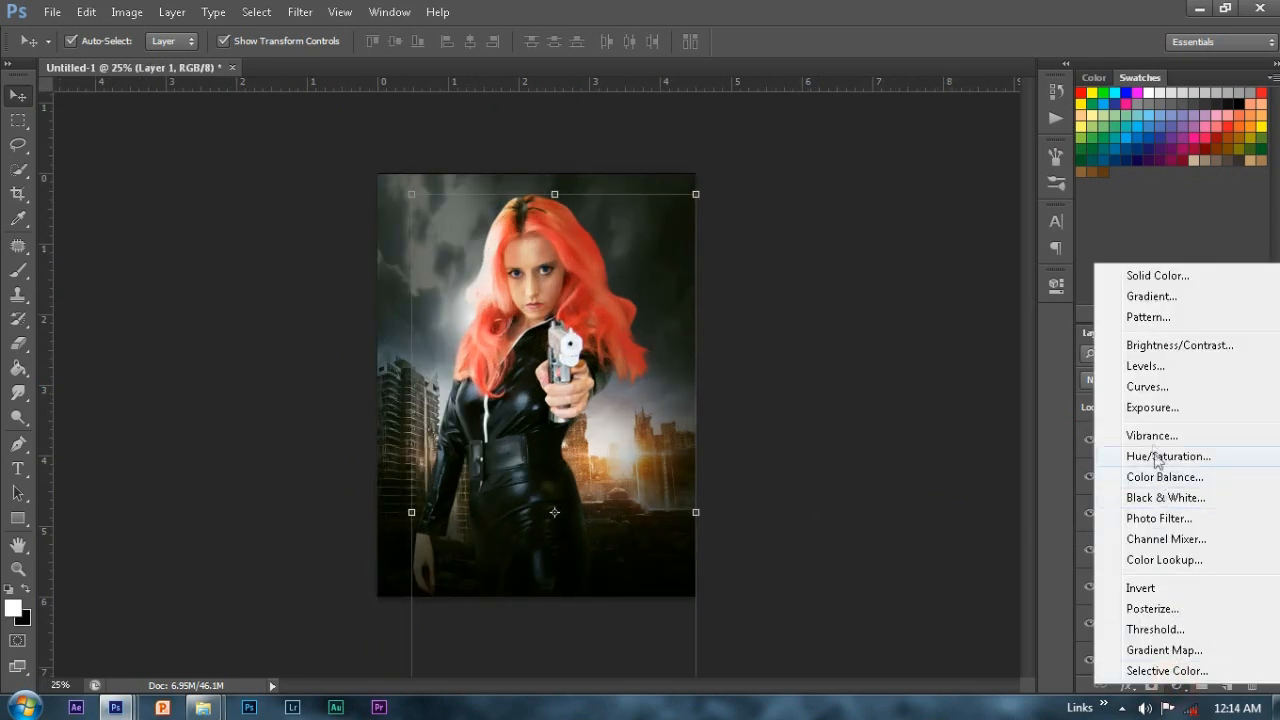
left_click(1145, 367)
left_click_drag(867, 462, 884, 463)
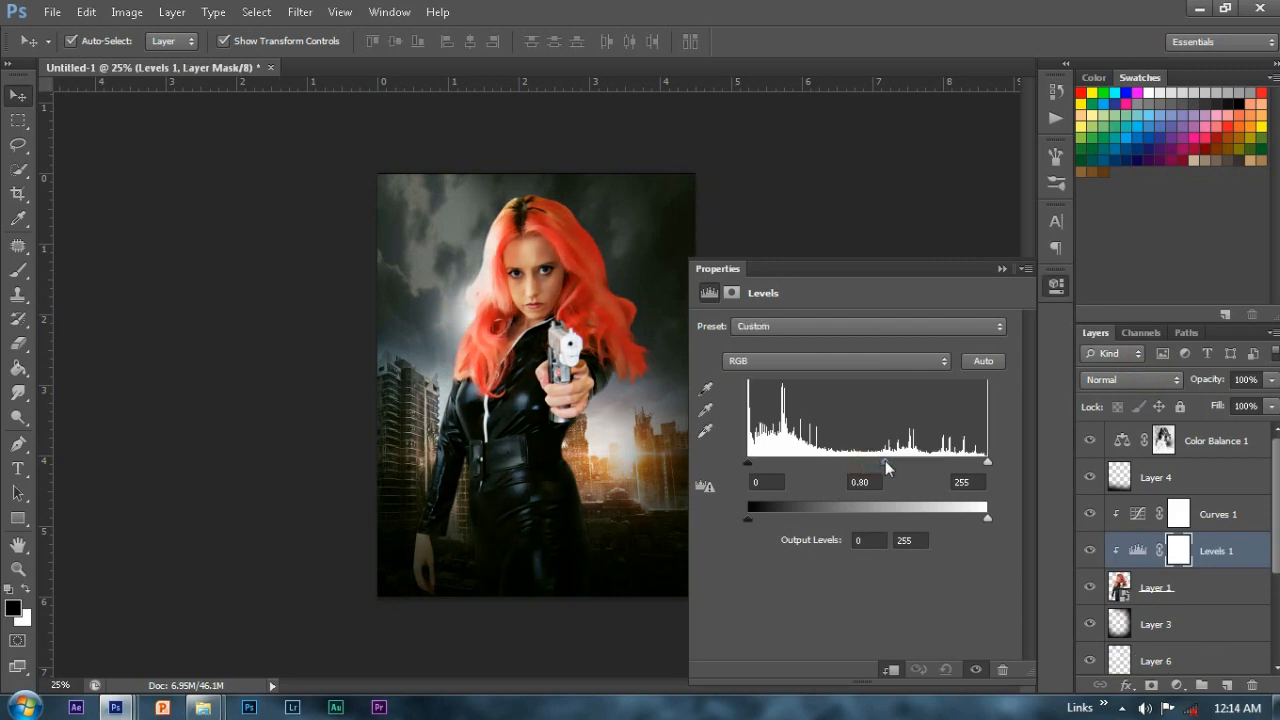
left_click_drag(752, 465, 753, 467)
left_click_drag(985, 465, 979, 464)
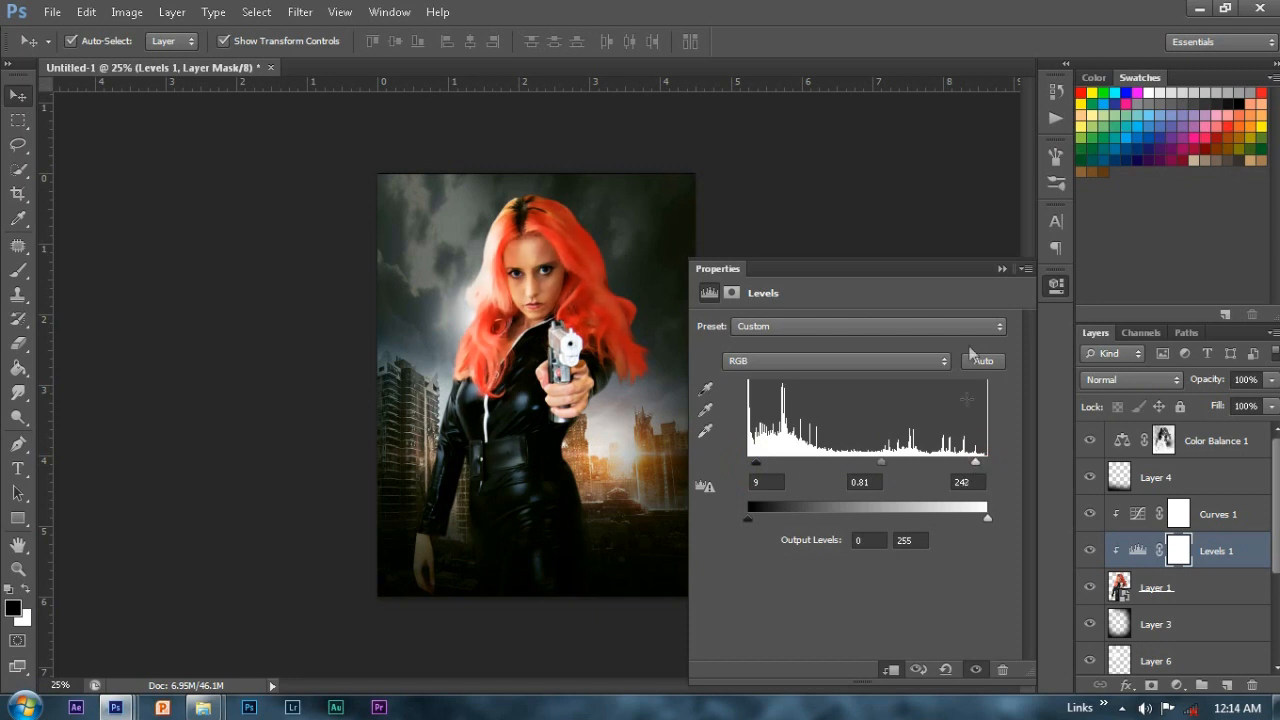
Step: Stamp all visible layers into a new layer above Color Balance 1 and open it in the Color Efex Pro 4 filter
left_click(1002, 269)
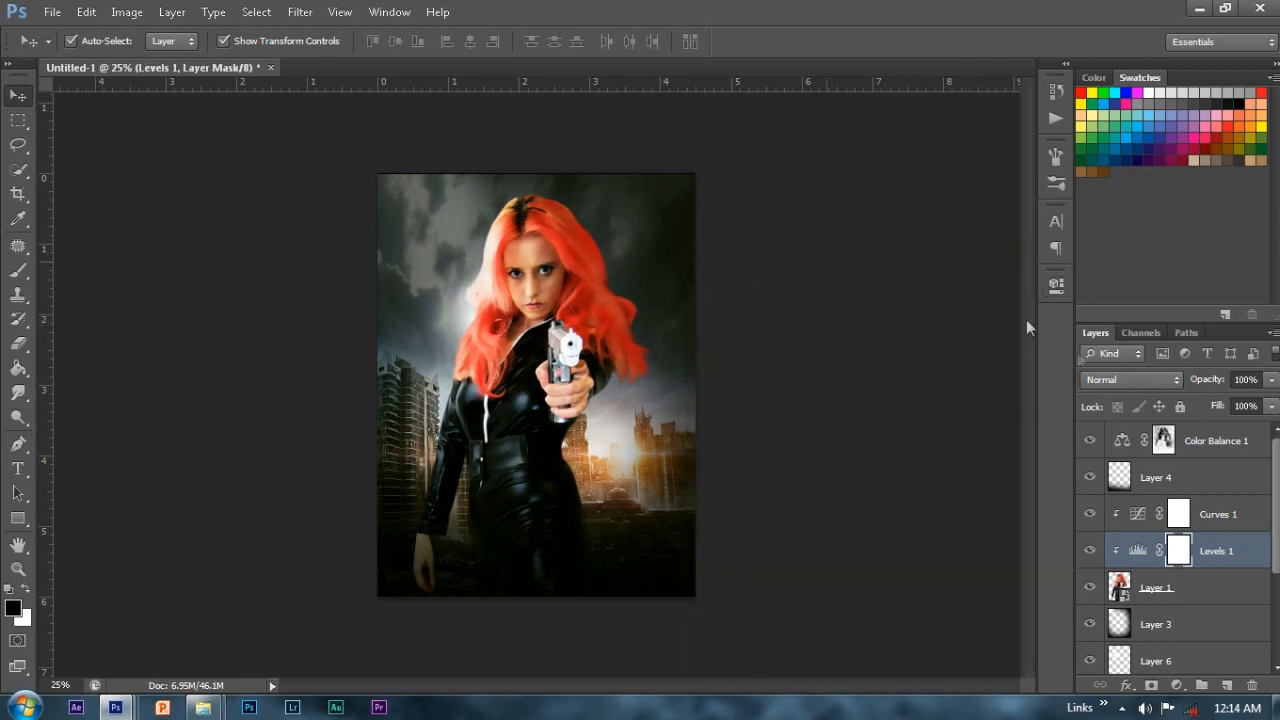
left_click(1208, 442)
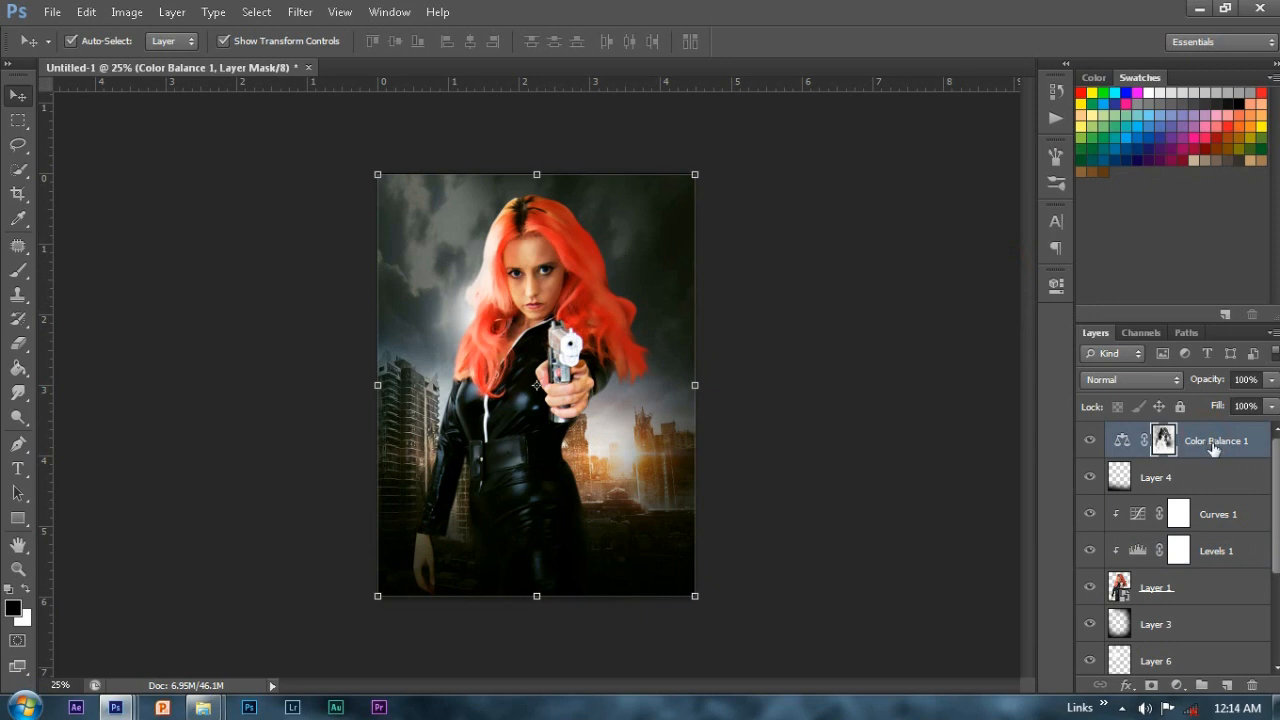
key("ctrl+alt+shift+e")
key("x")
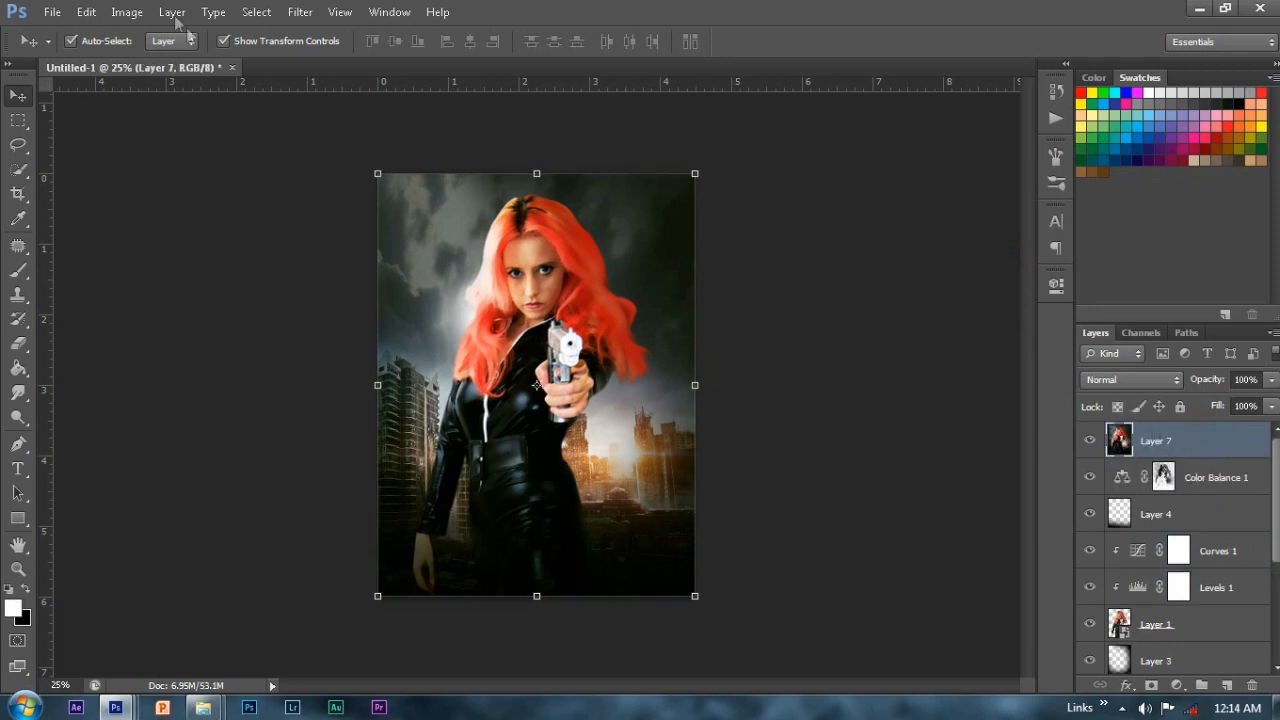
left_click(299, 12)
mouse_move(505, 389)
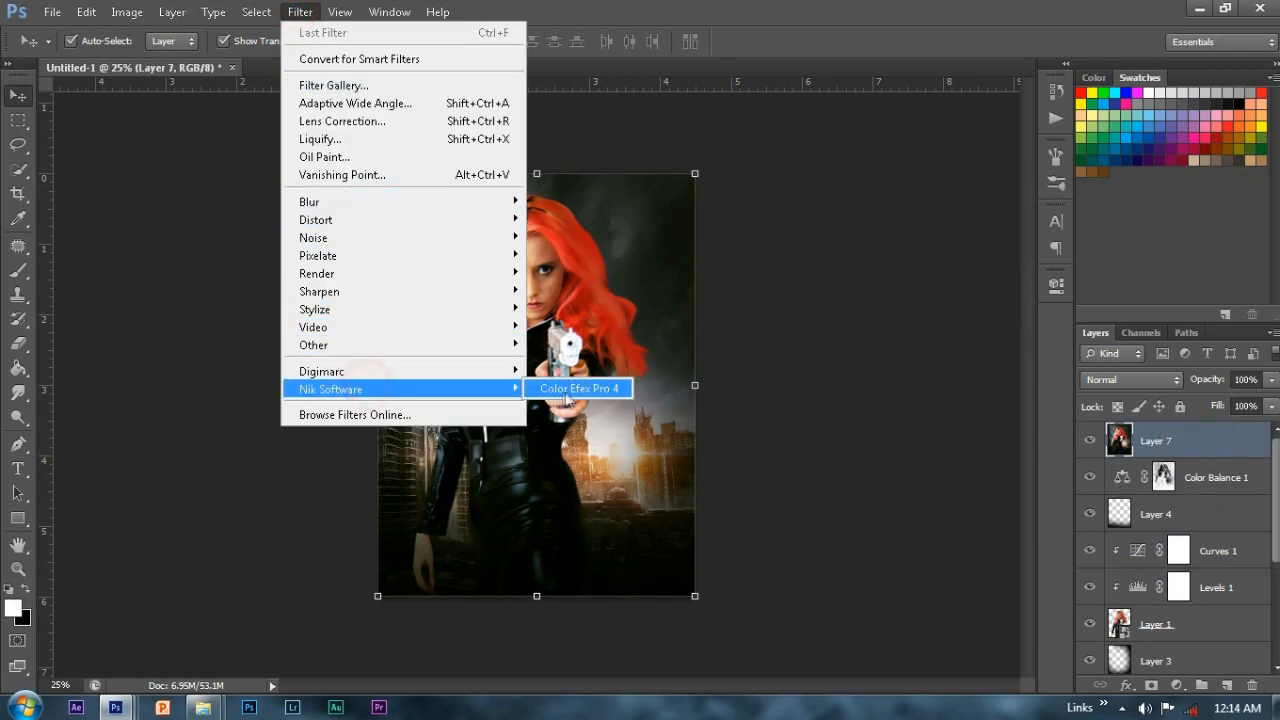
left_click(579, 389)
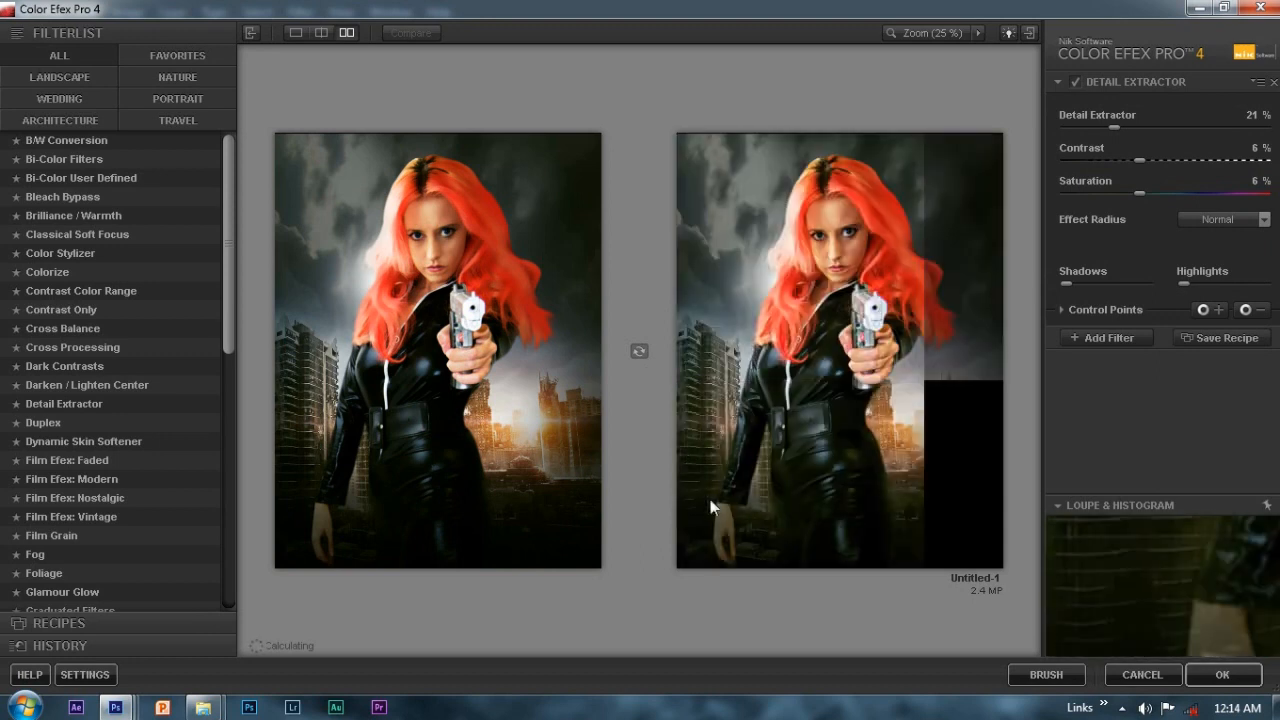
Step: Set the Detail Extractor strength to 10% and compare the preview with and without the filter
left_click_drag(1120, 128, 1117, 128)
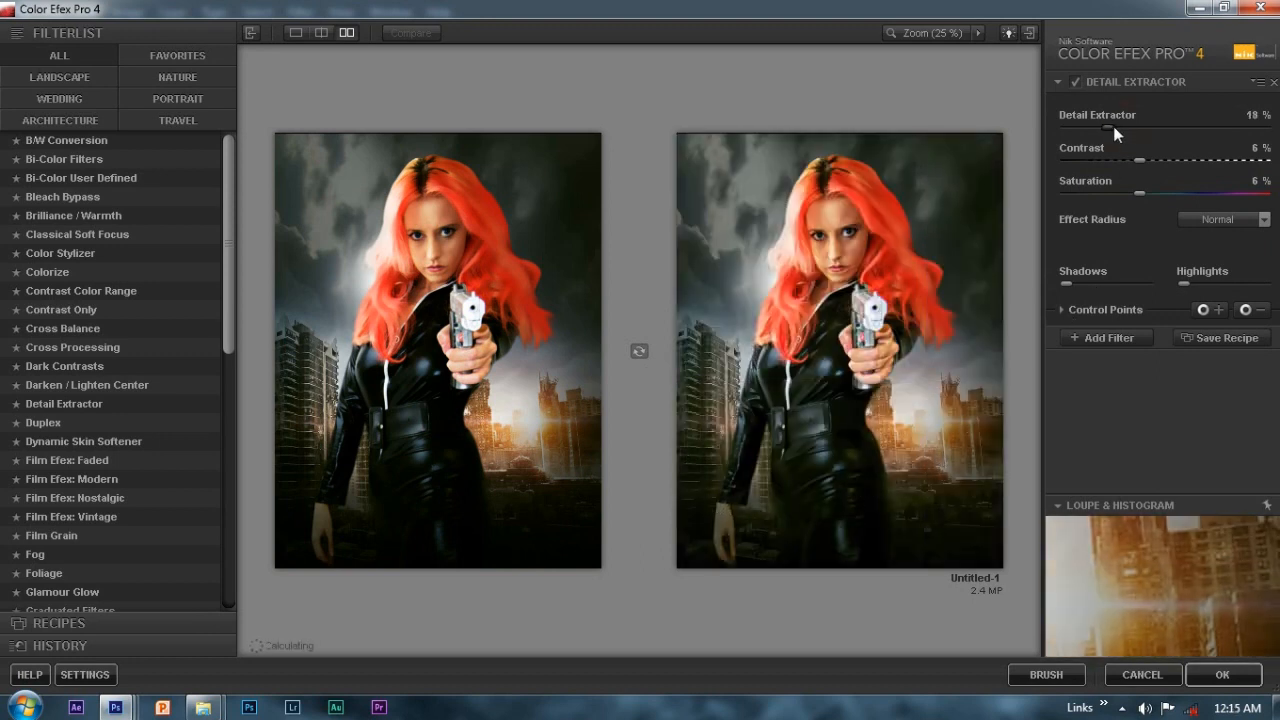
left_click(1075, 82)
left_click(1072, 80)
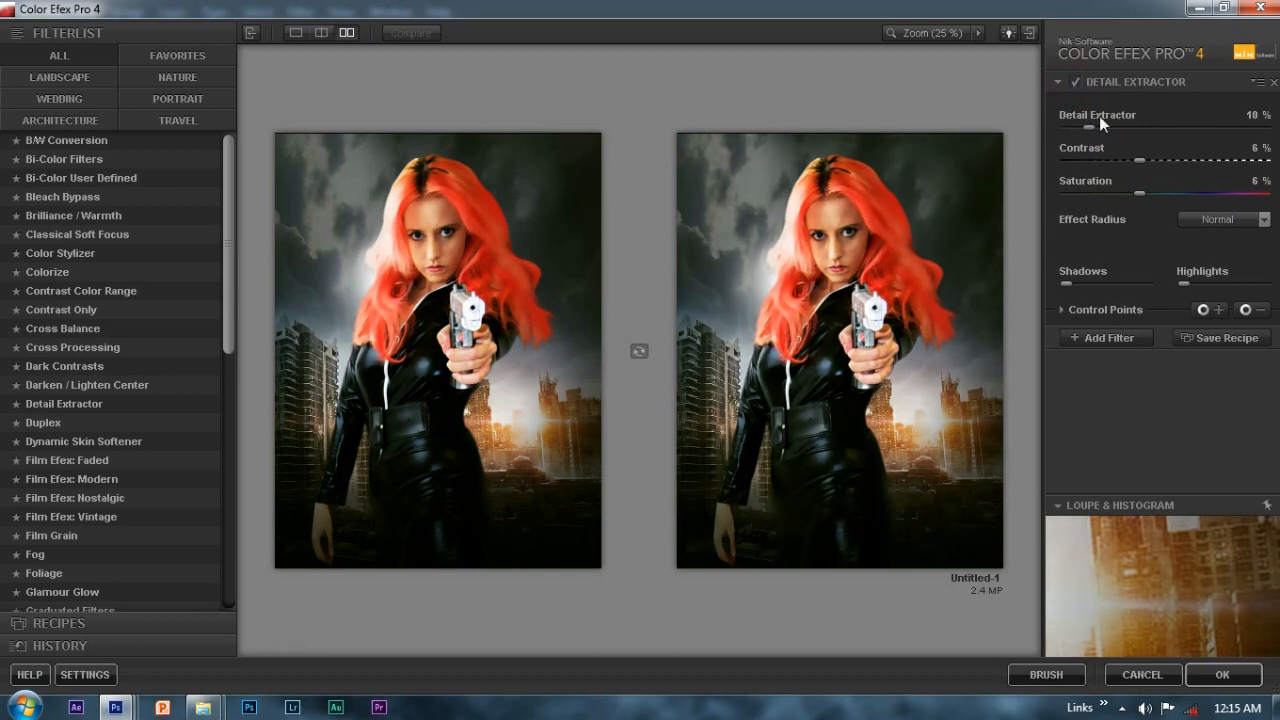
Step: Add the Pro Contrast filter from the Portrait category to the Detail Extractor stack
left_click(1104, 337)
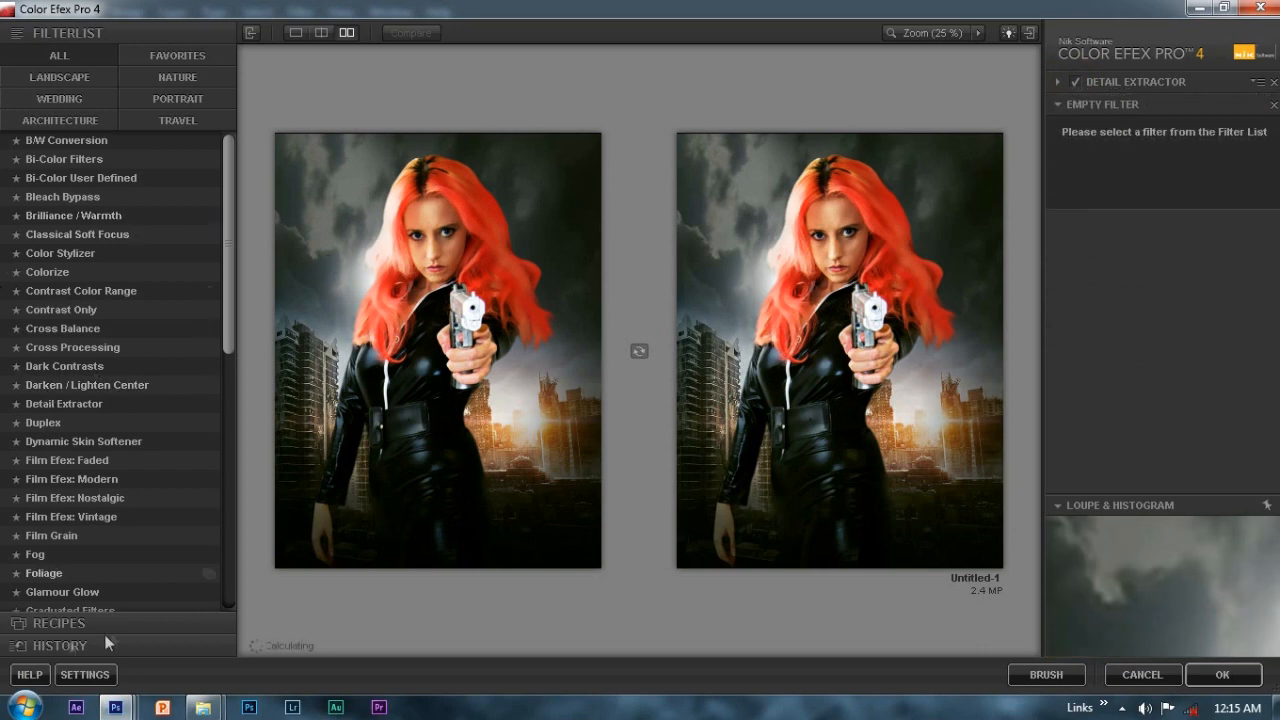
scroll(221, 329, "down", 9)
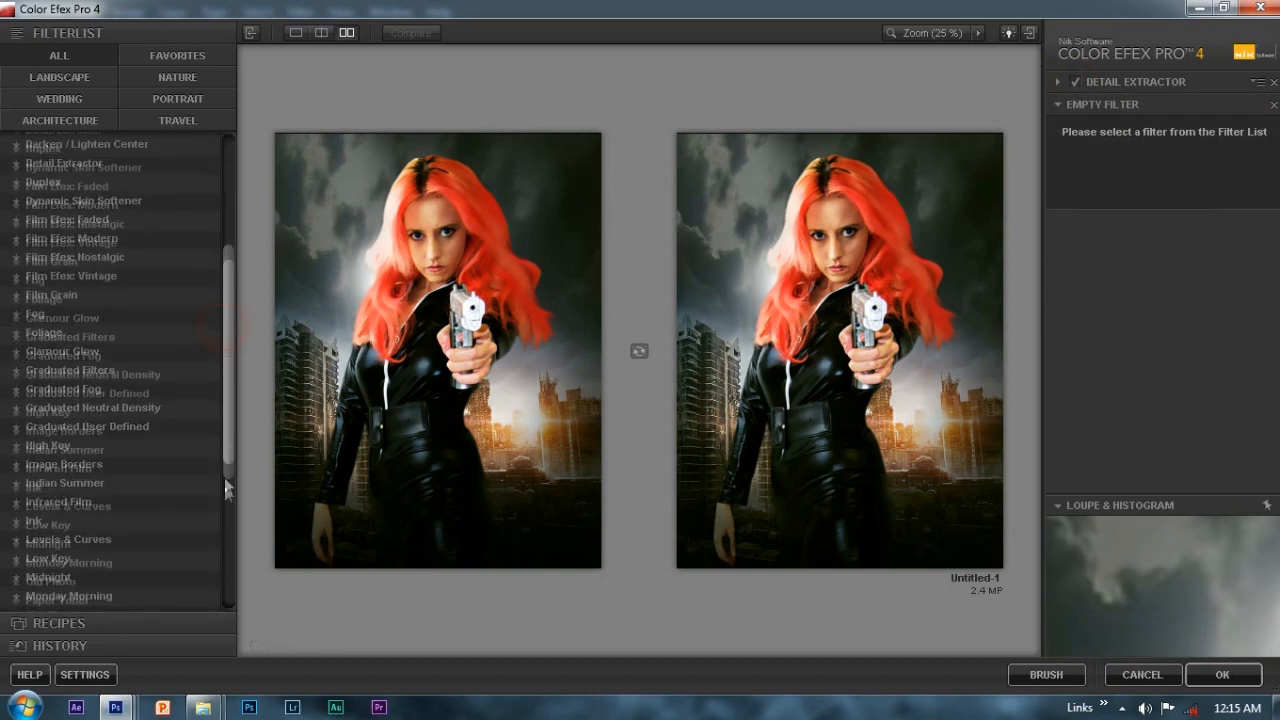
left_click(186, 96)
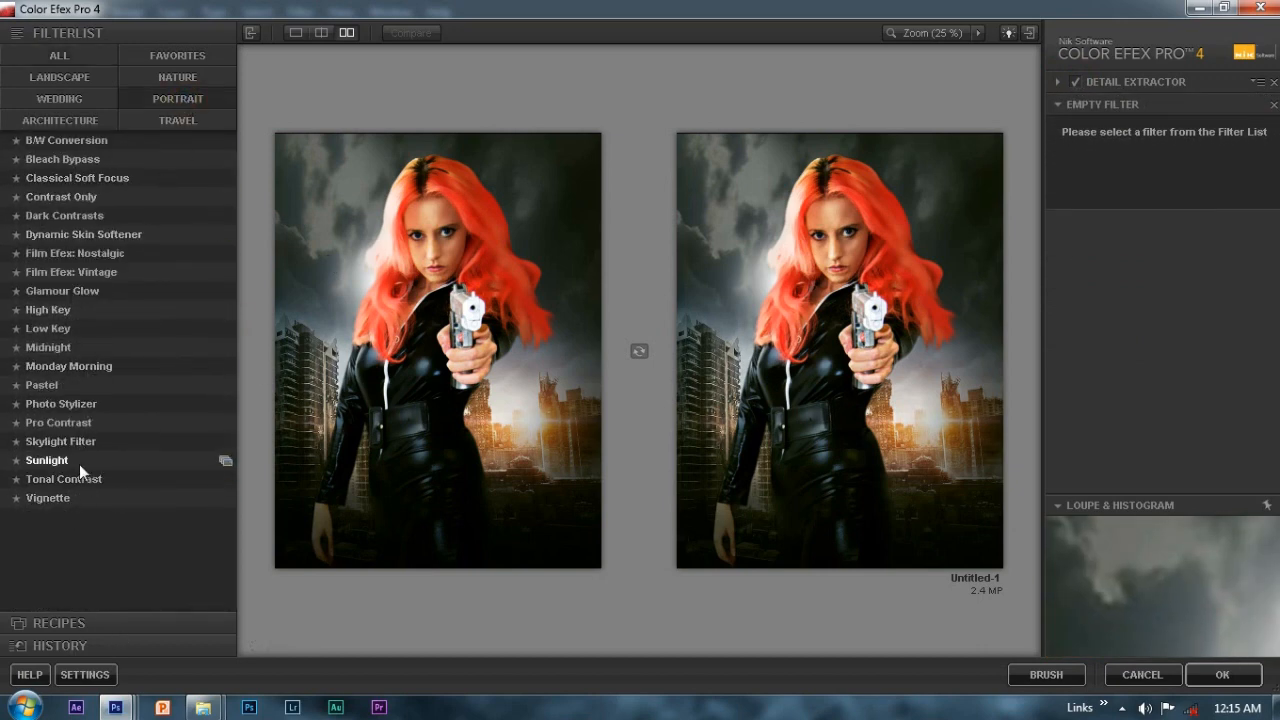
left_click(62, 422)
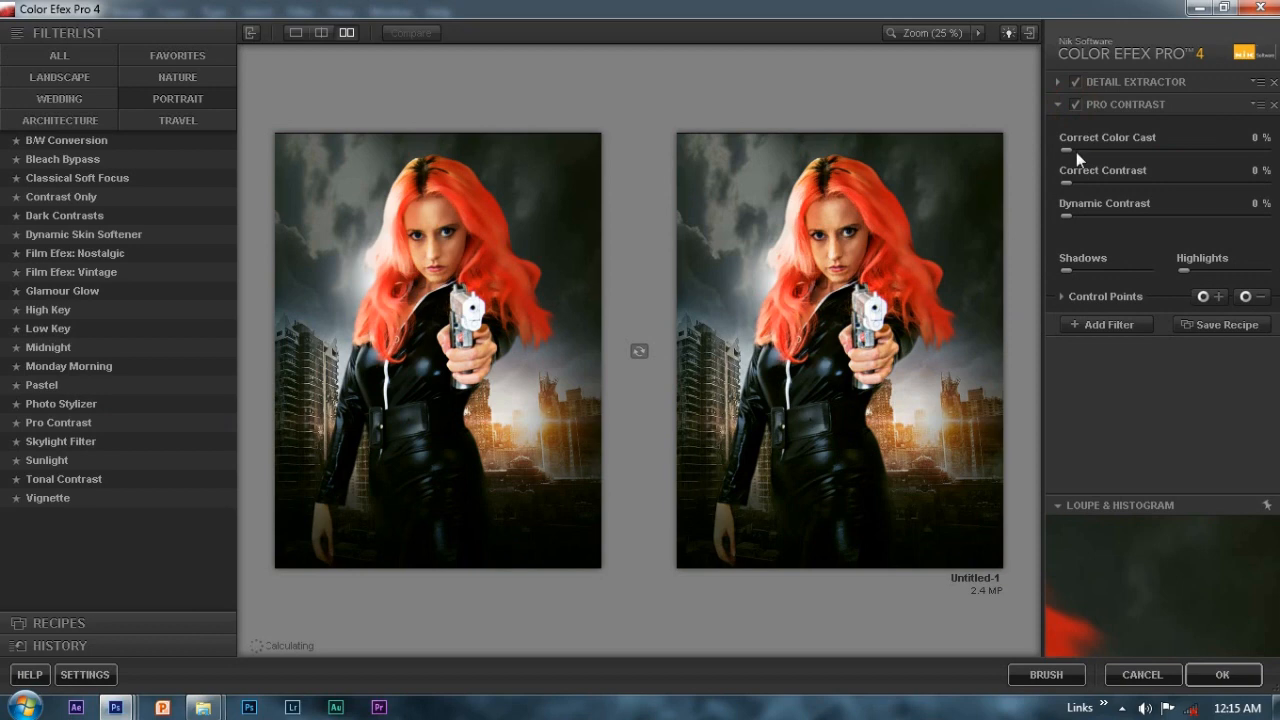
Step: Set Pro Contrast to 14% Correct Color Cast, 65% Correct Contrast and 17% Dynamic Contrast, comparing the effect on and off
left_click_drag(1068, 150, 1095, 152)
left_click(1077, 105)
left_click_drag(1069, 179, 1197, 191)
left_click(1072, 103)
left_click(1072, 102)
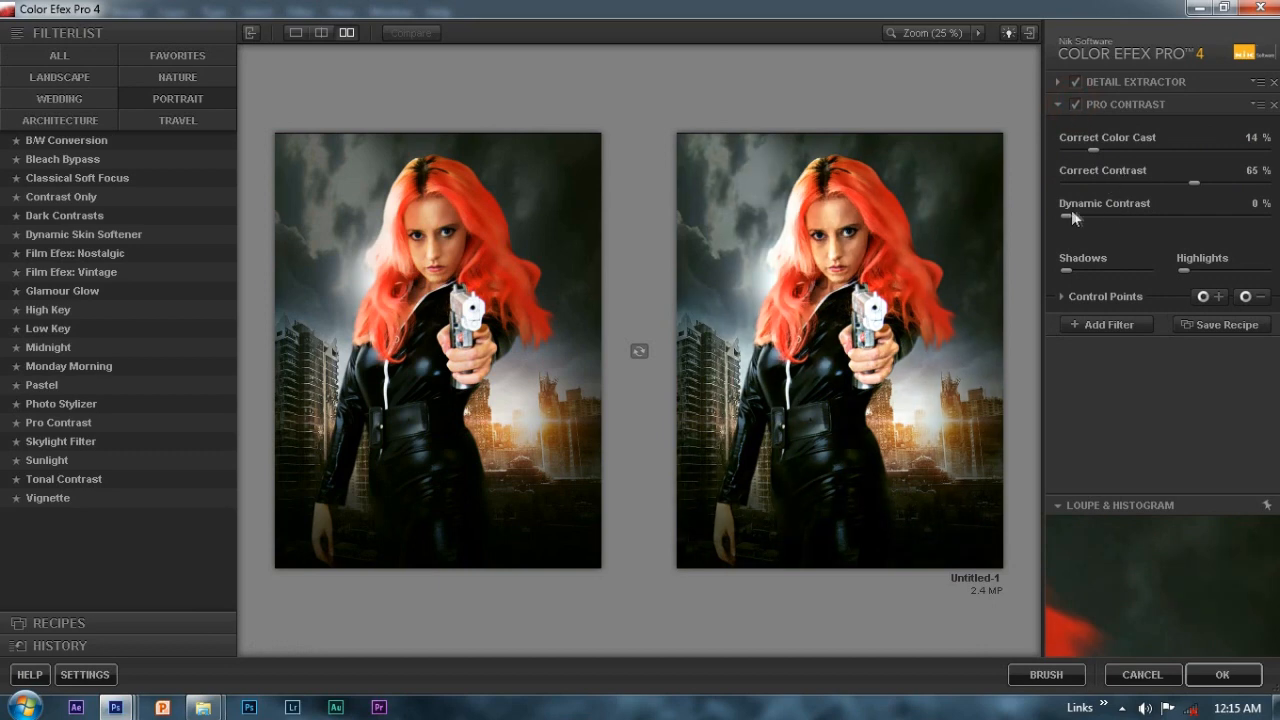
left_click_drag(1070, 218, 1098, 217)
left_click(1073, 105)
left_click(1073, 105)
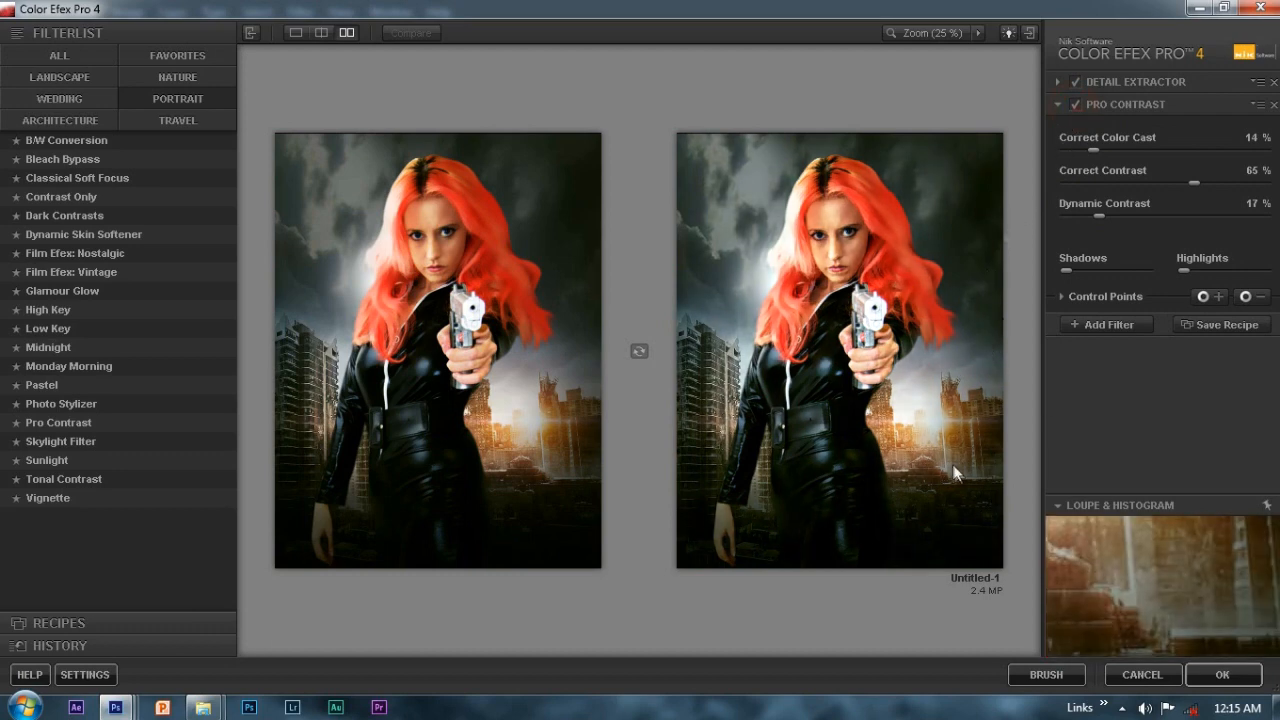
Step: Add a Contrast Only filter with opacity 27% and brightness about -20%, and apply the filter stack to the image
left_click(1090, 325)
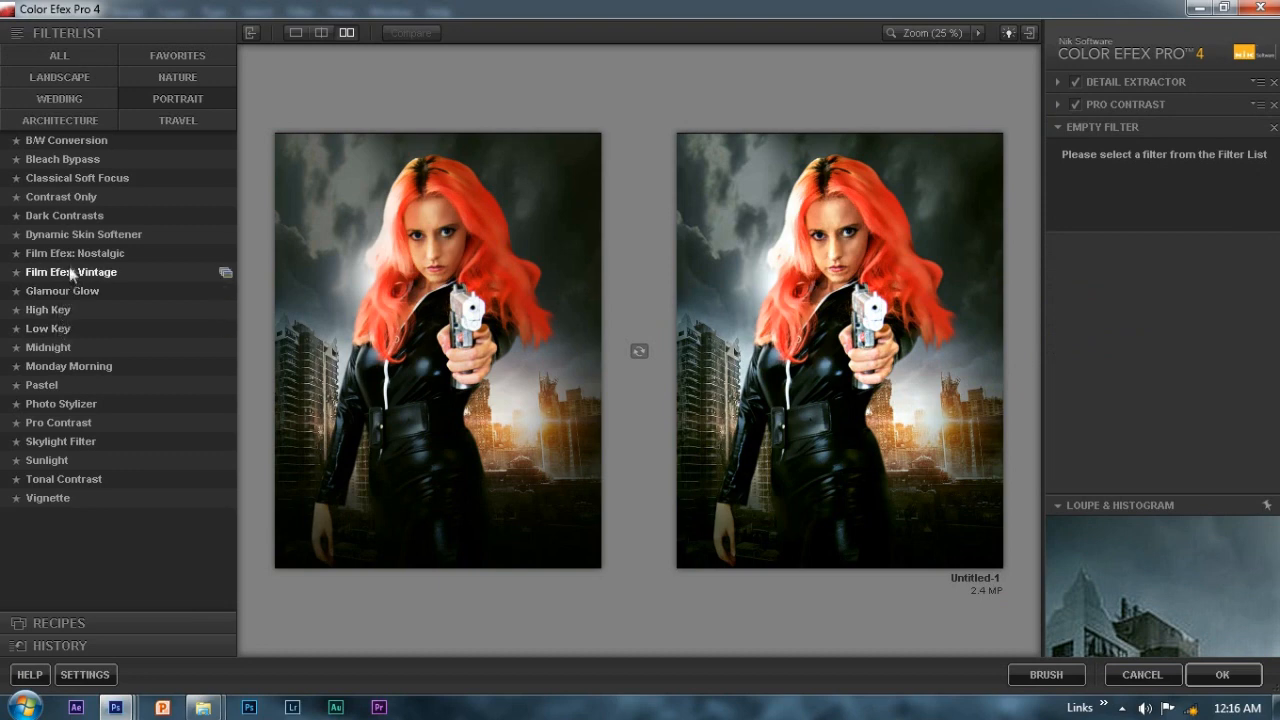
left_click(78, 196)
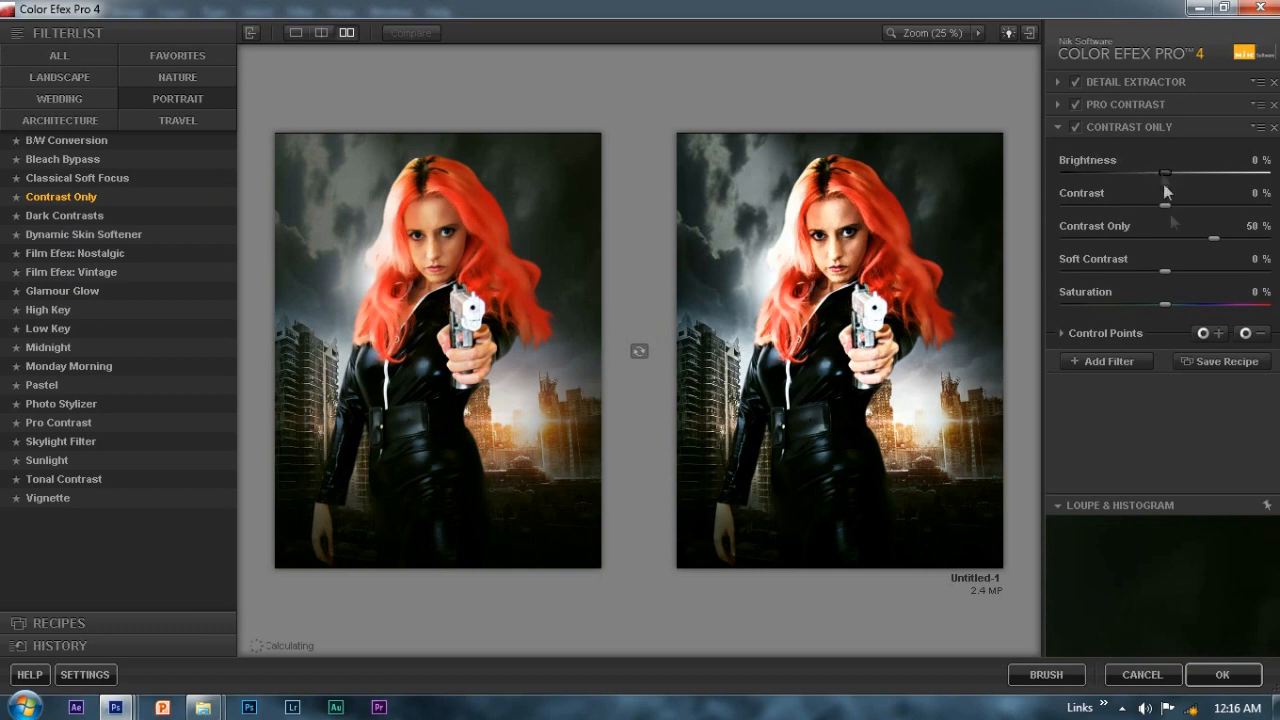
left_click(1077, 332)
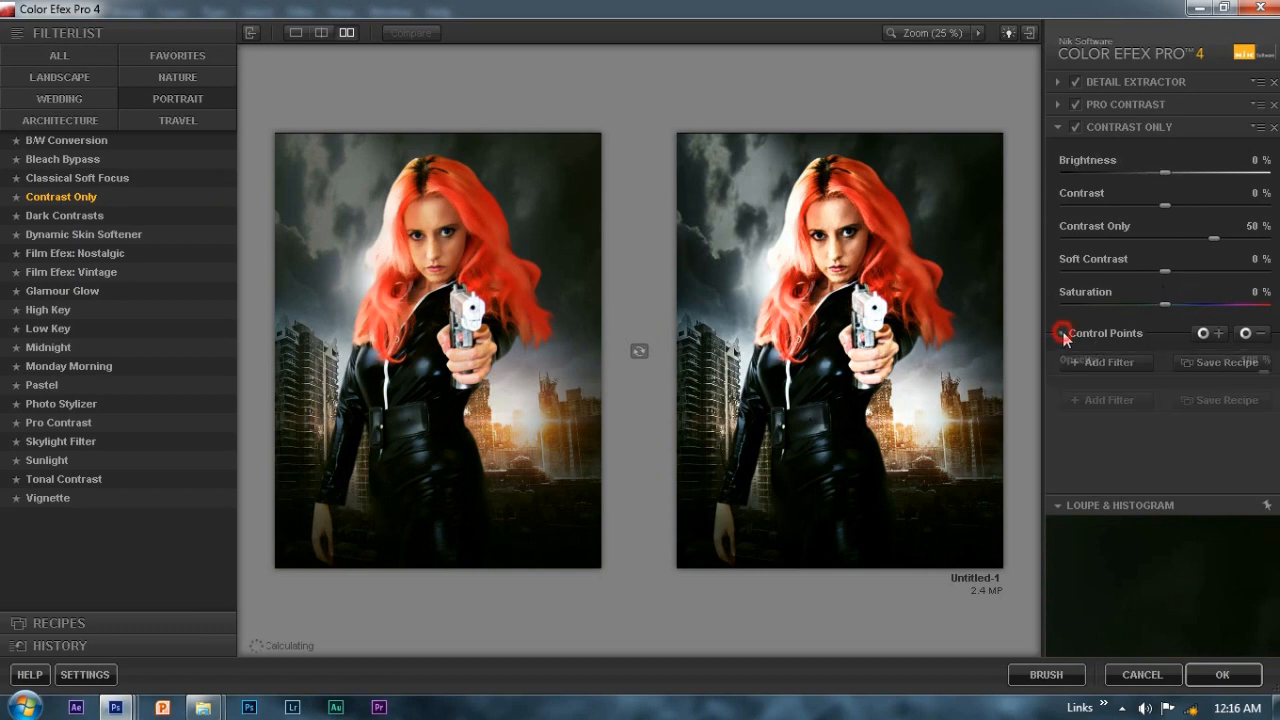
left_click_drag(1166, 367, 1096, 367)
left_click(1105, 369)
left_click(1105, 369)
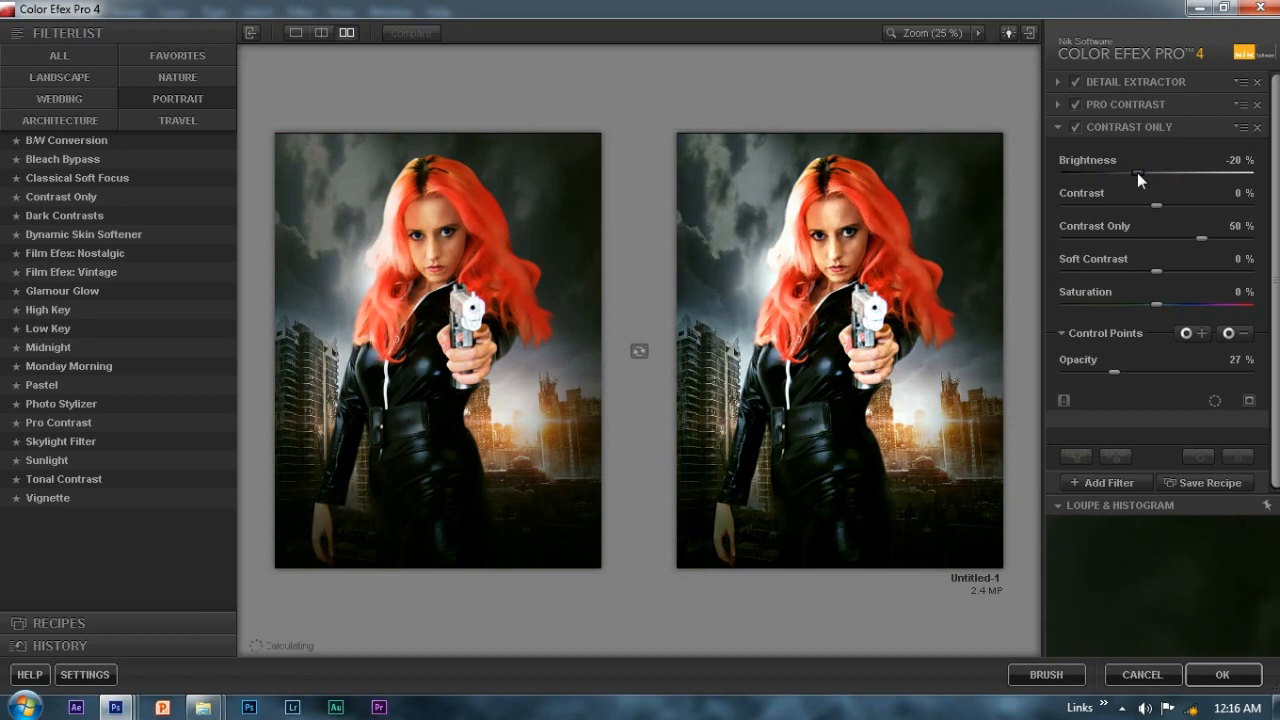
left_click_drag(1137, 172, 1140, 172)
left_click(1221, 676)
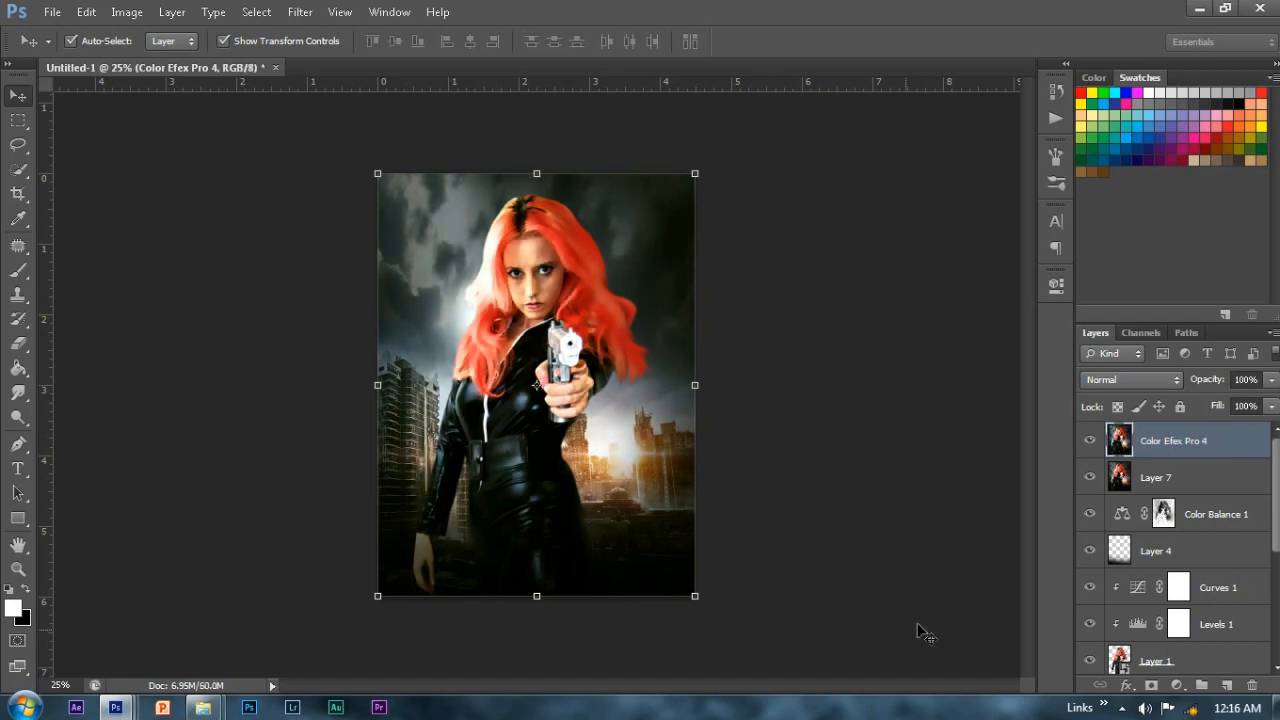
Step: Examine the filtered composite at different magnifications and compare it with and without the Color Efex Pro 4 layer
key("ctrl+plus")
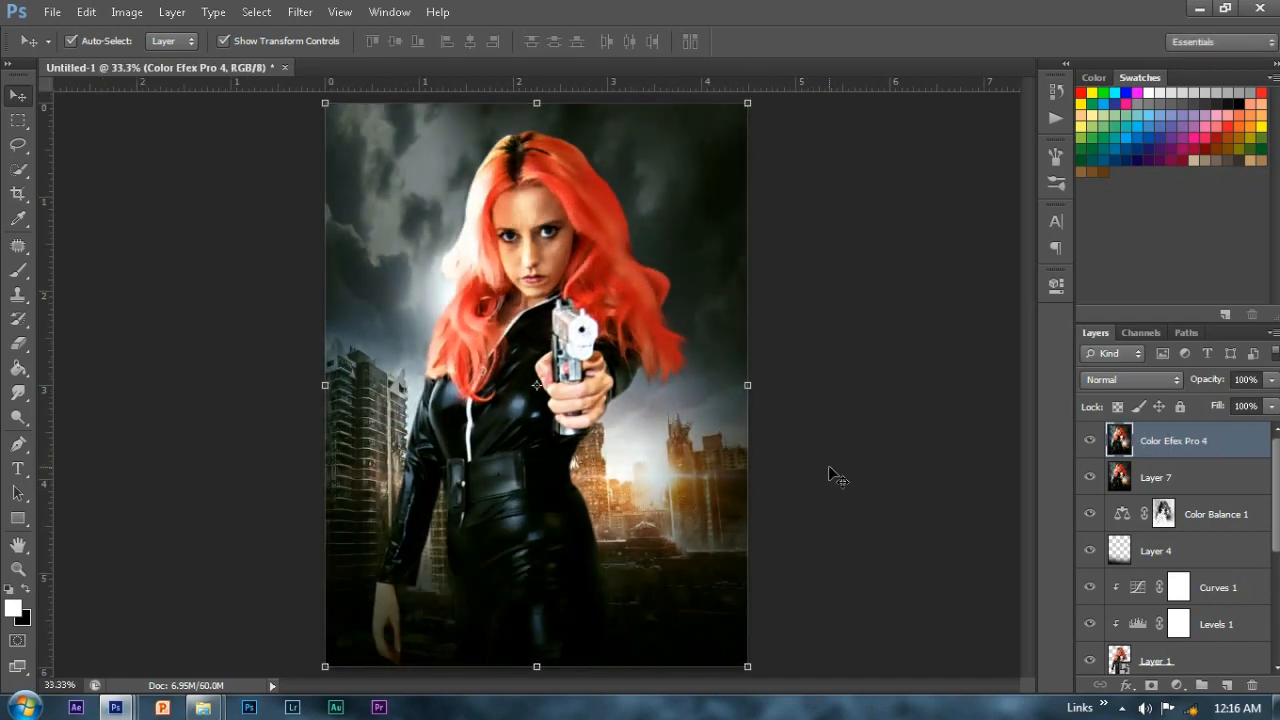
key("ctrl+plus")
key("ctrl+minus")
key("ctrl+minus")
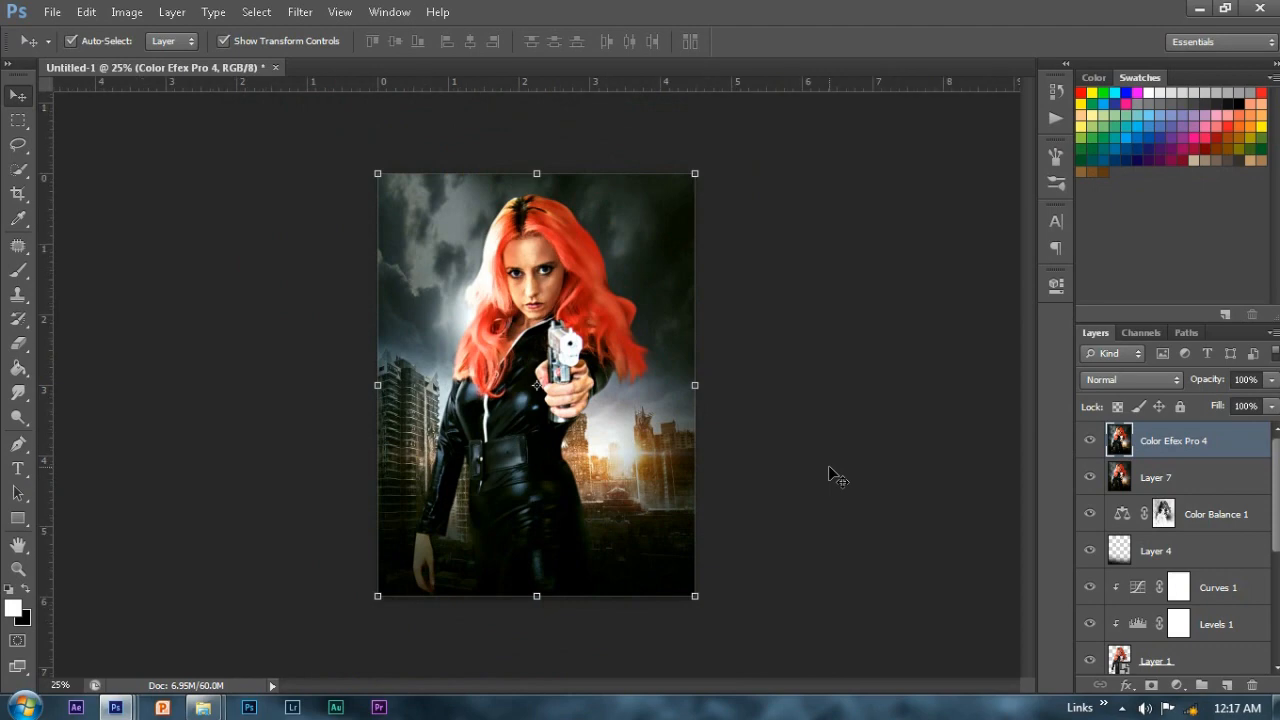
left_click(829, 474)
key("ctrl+plus")
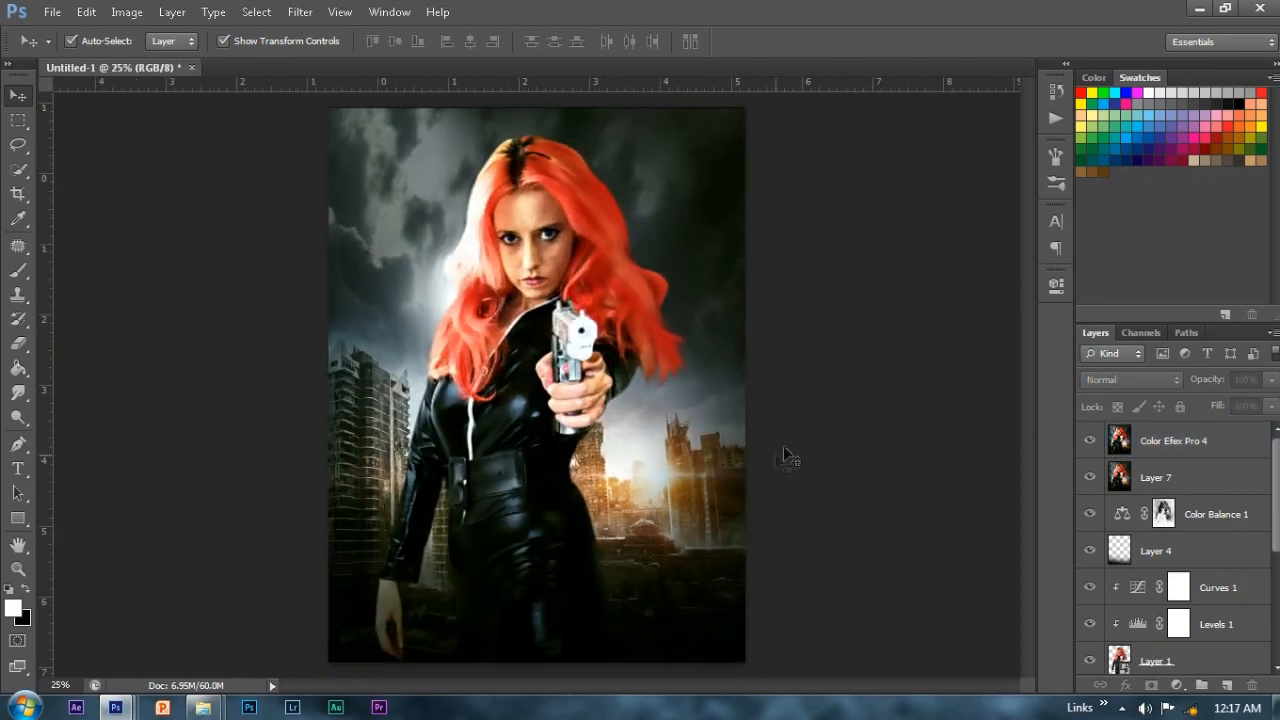
key("ctrl+minus")
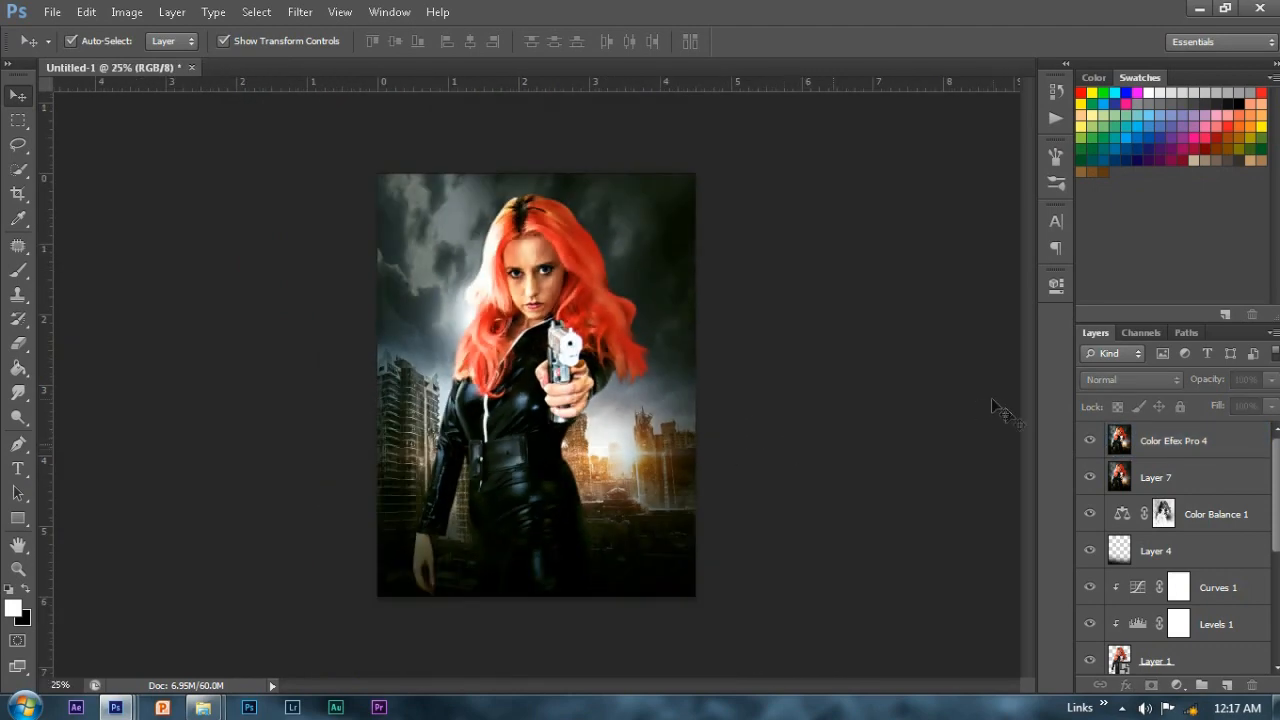
left_click(1166, 452)
left_click(1090, 442)
left_click(1090, 442)
left_click(1090, 445)
left_click(1090, 445)
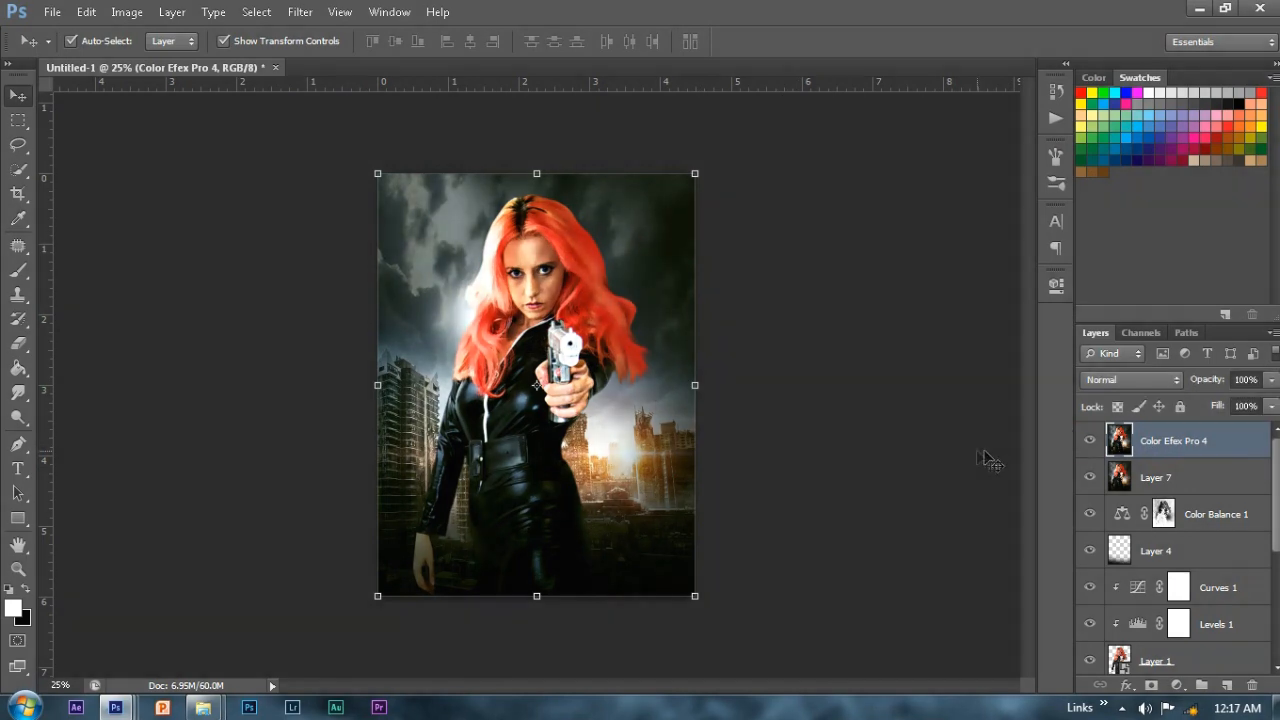
Step: Blend the blue lens flare layer in Screen mode, scale it to about 138%, and position it over the gun's muzzle
left_click(1145, 382)
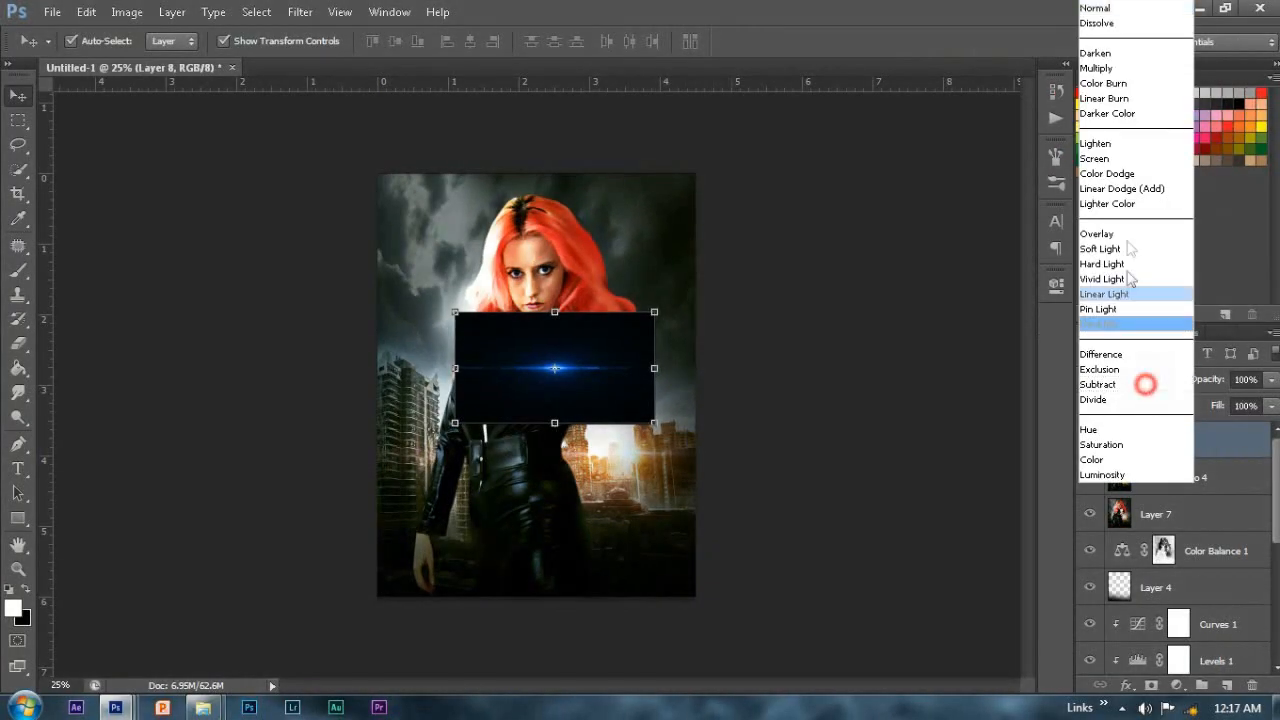
left_click(1112, 159)
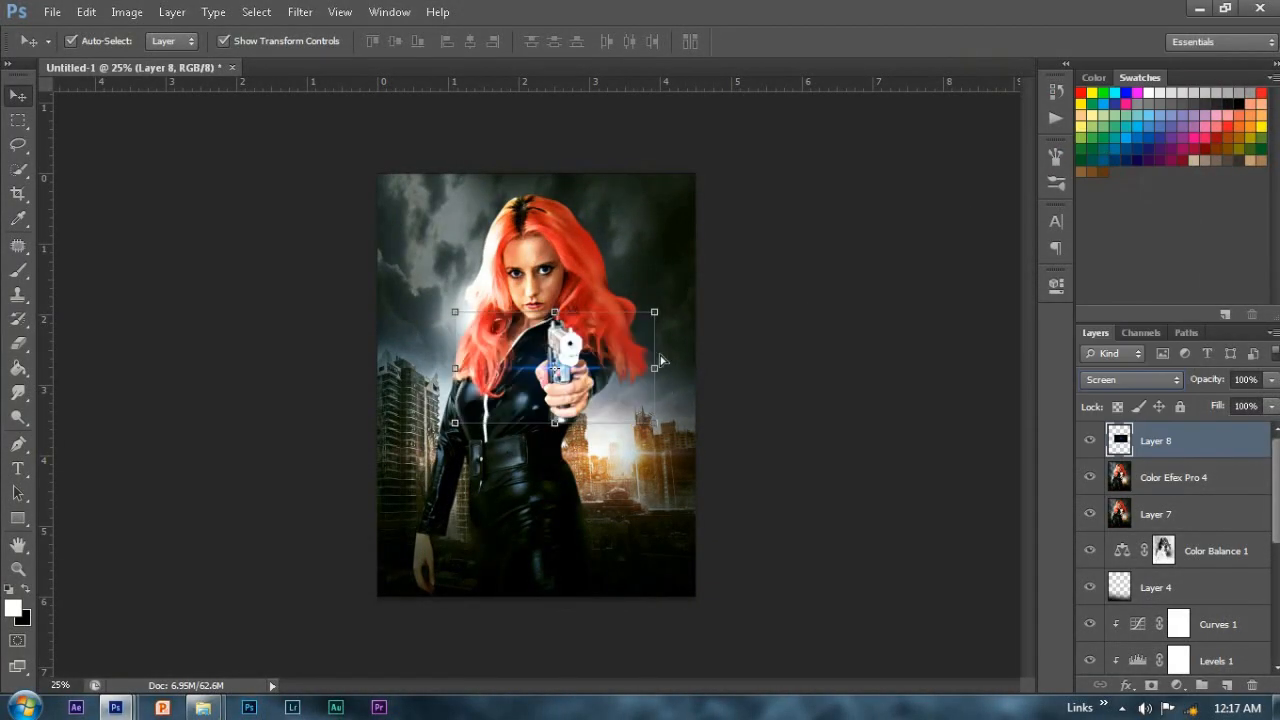
left_click_drag(660, 320, 714, 287)
left_click_drag(634, 360, 647, 340)
key("Right")
key("Up")
key("Up")
key("Up")
key("Up")
key("Right")
key("Right")
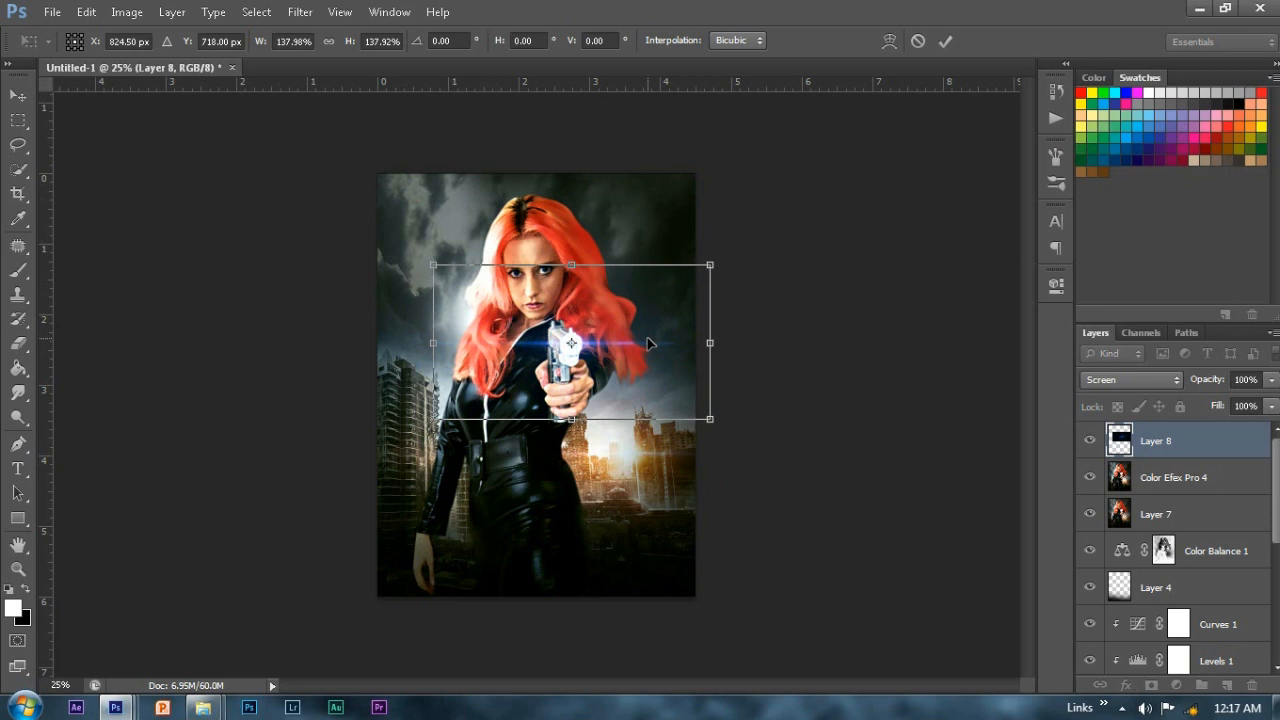
key("Return")
Step: Enlarge the lens flare further around the muzzle, scaling it by about 163%
left_click(1170, 477)
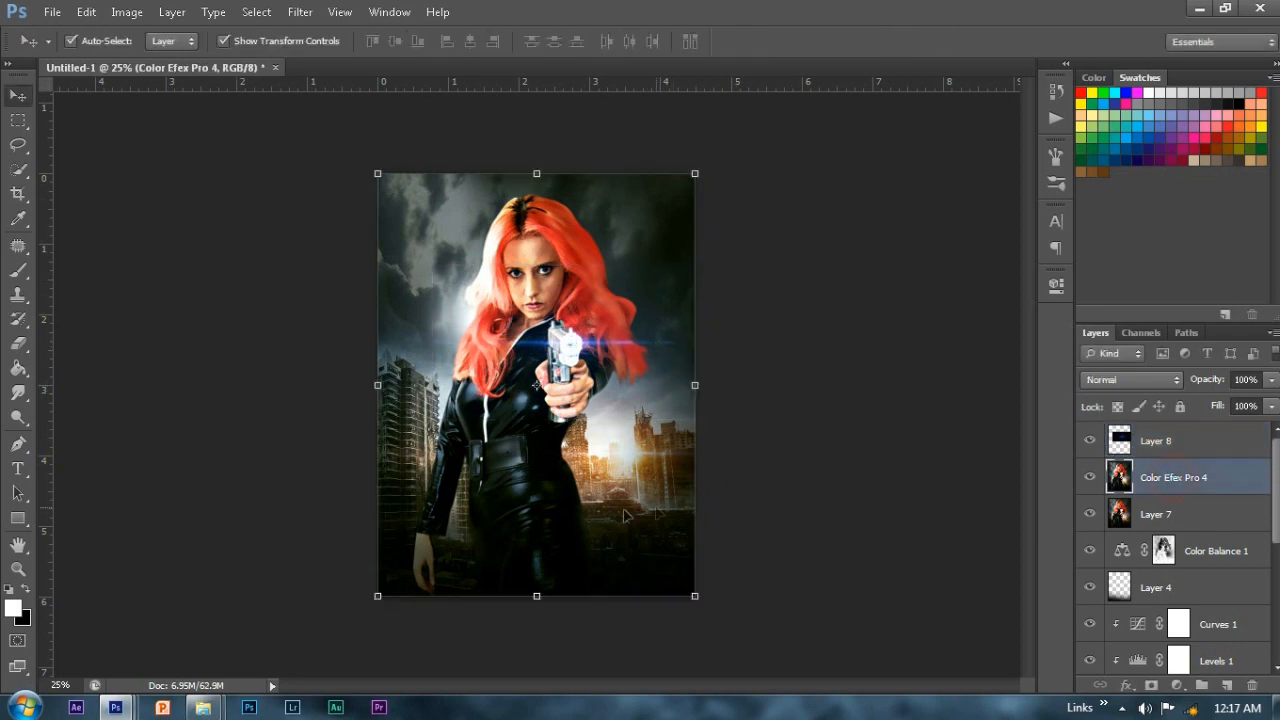
left_click(840, 482)
key("ctrl+plus")
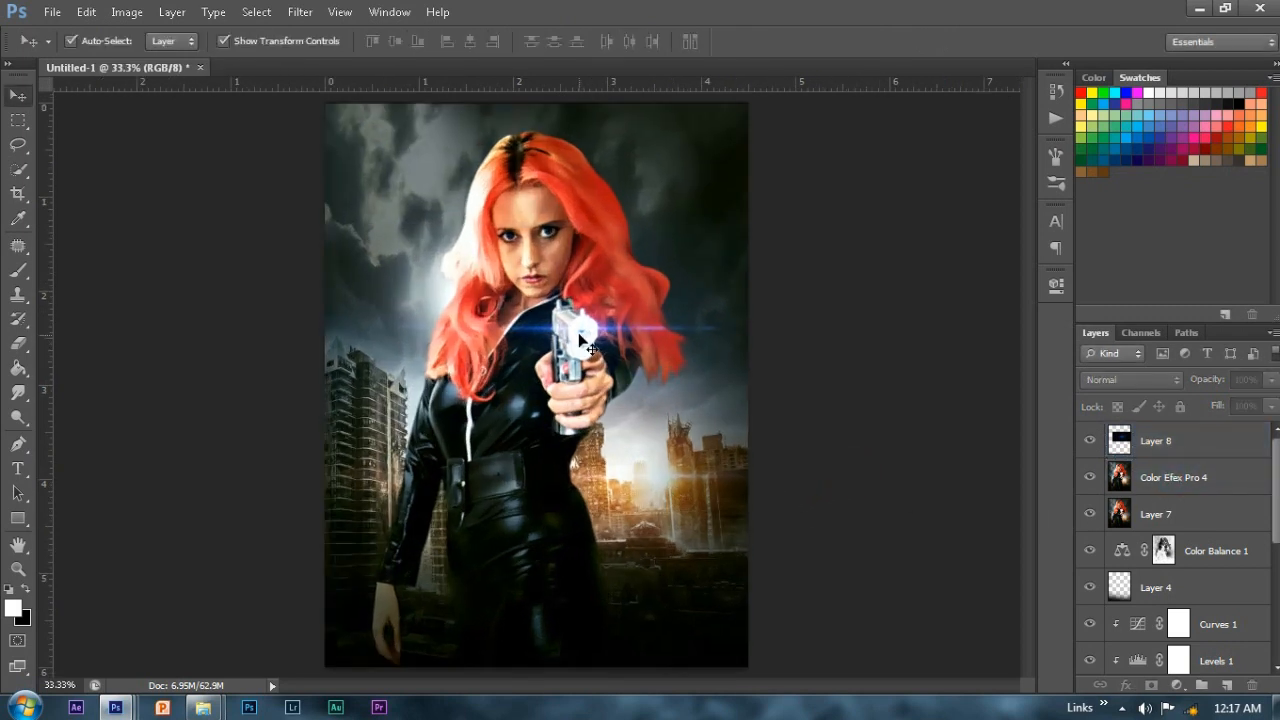
left_click(598, 350)
left_click_drag(766, 224, 883, 161)
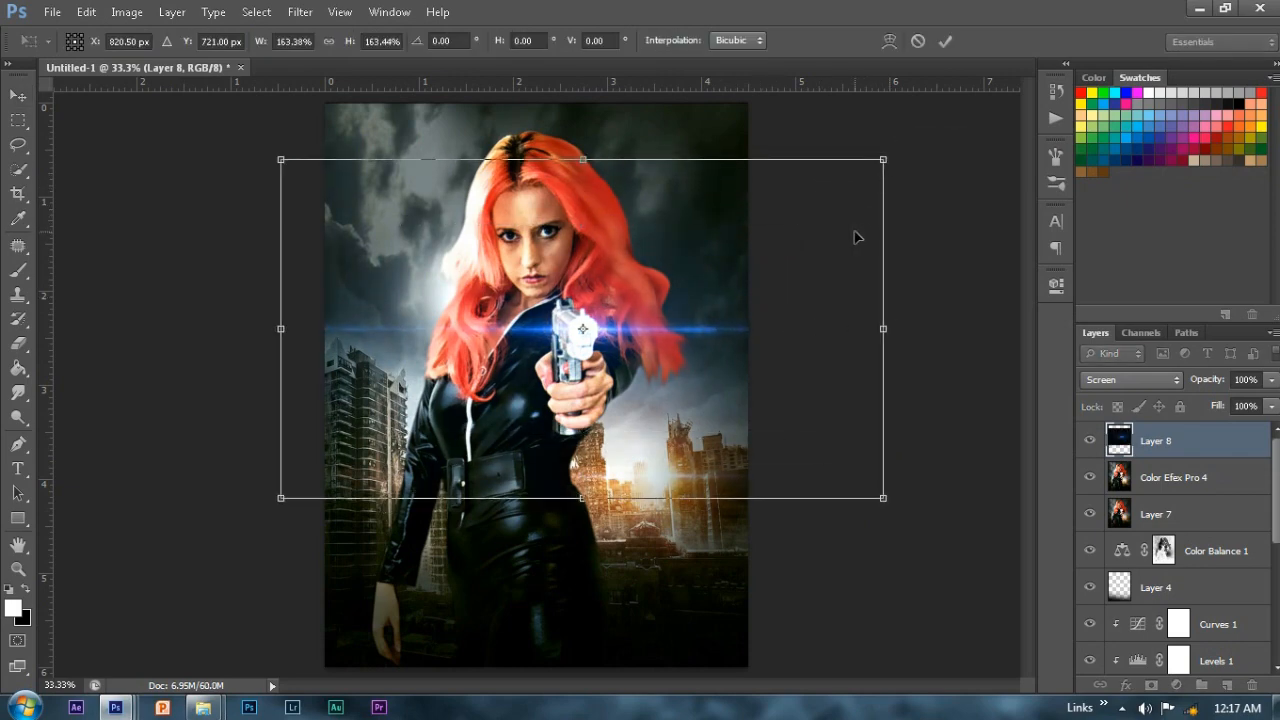
key("Return")
Step: Erase the lens flare layer's outer edges and streak ends with a soft 500 px eraser, and deselect the layer
key("e")
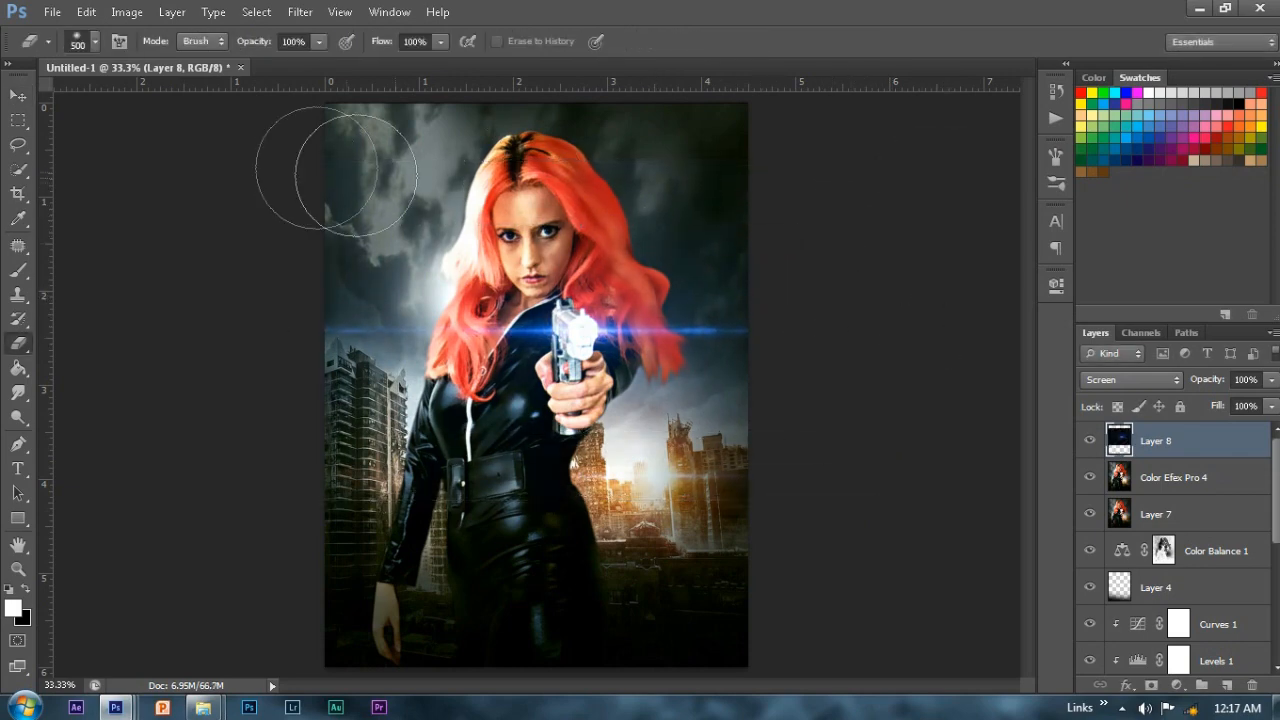
left_click_drag(577, 519, 648, 550)
left_click(266, 366)
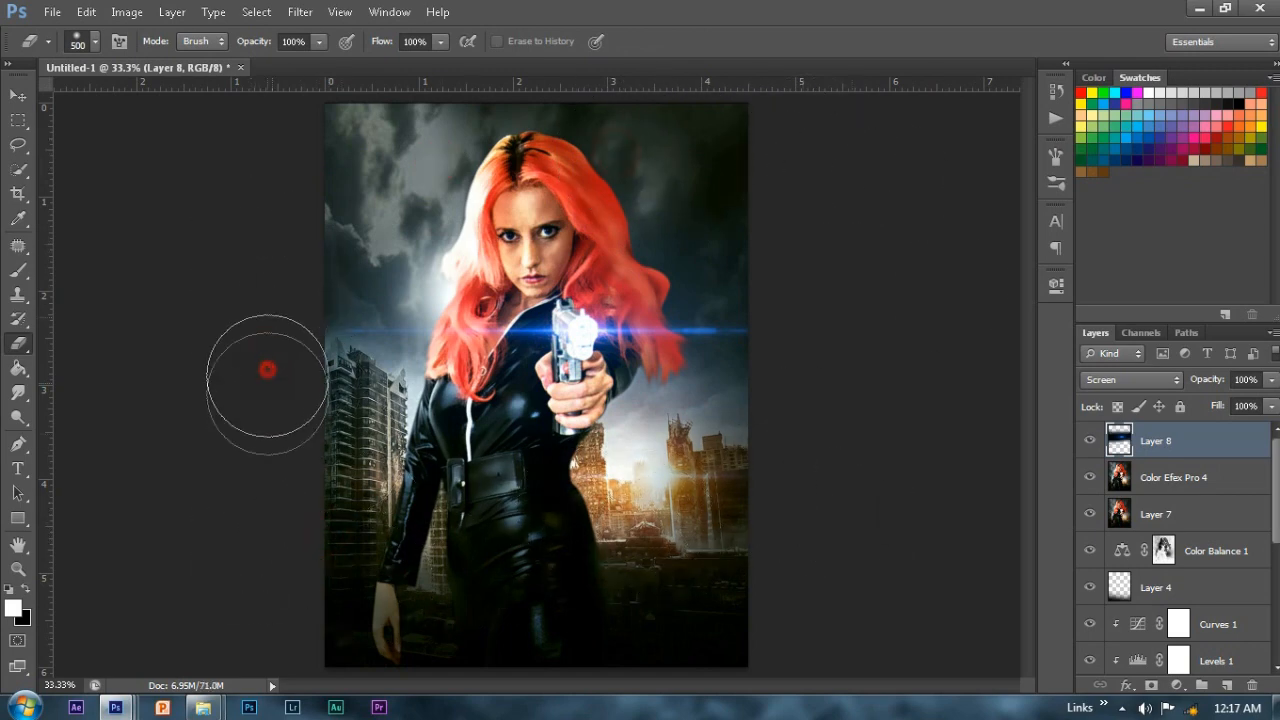
left_click(800, 337)
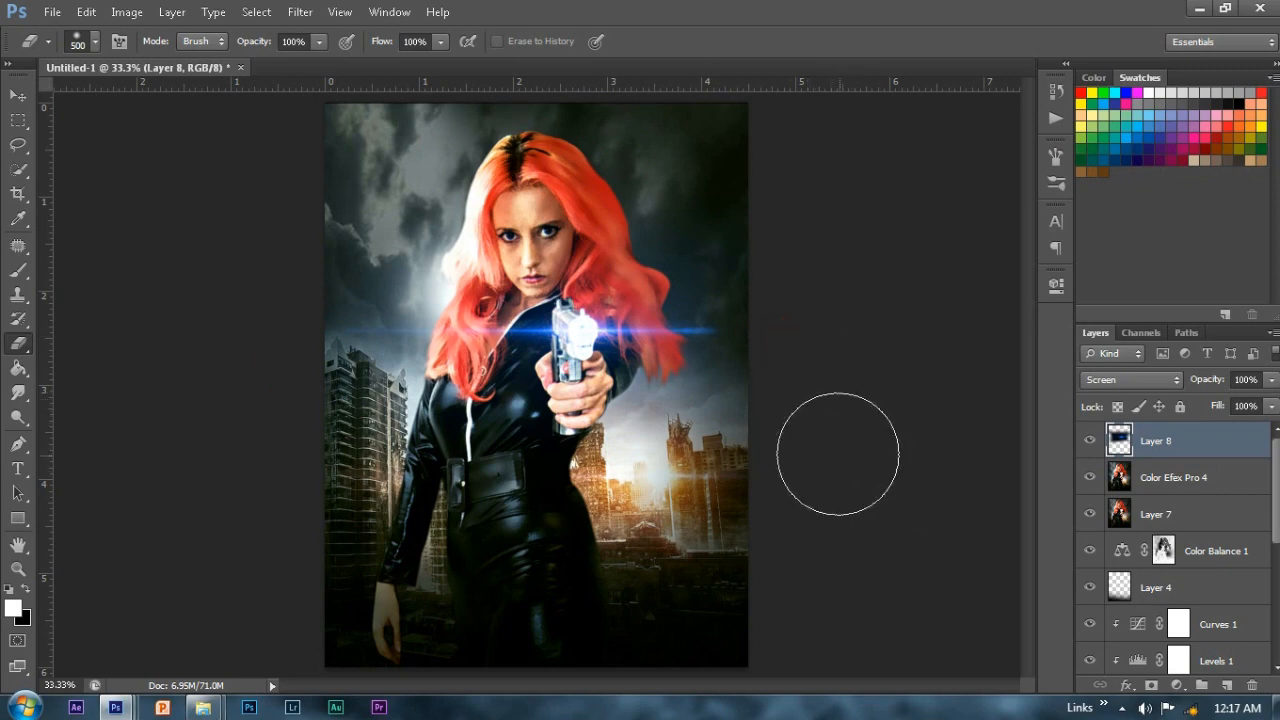
key("v")
left_click(222, 213)
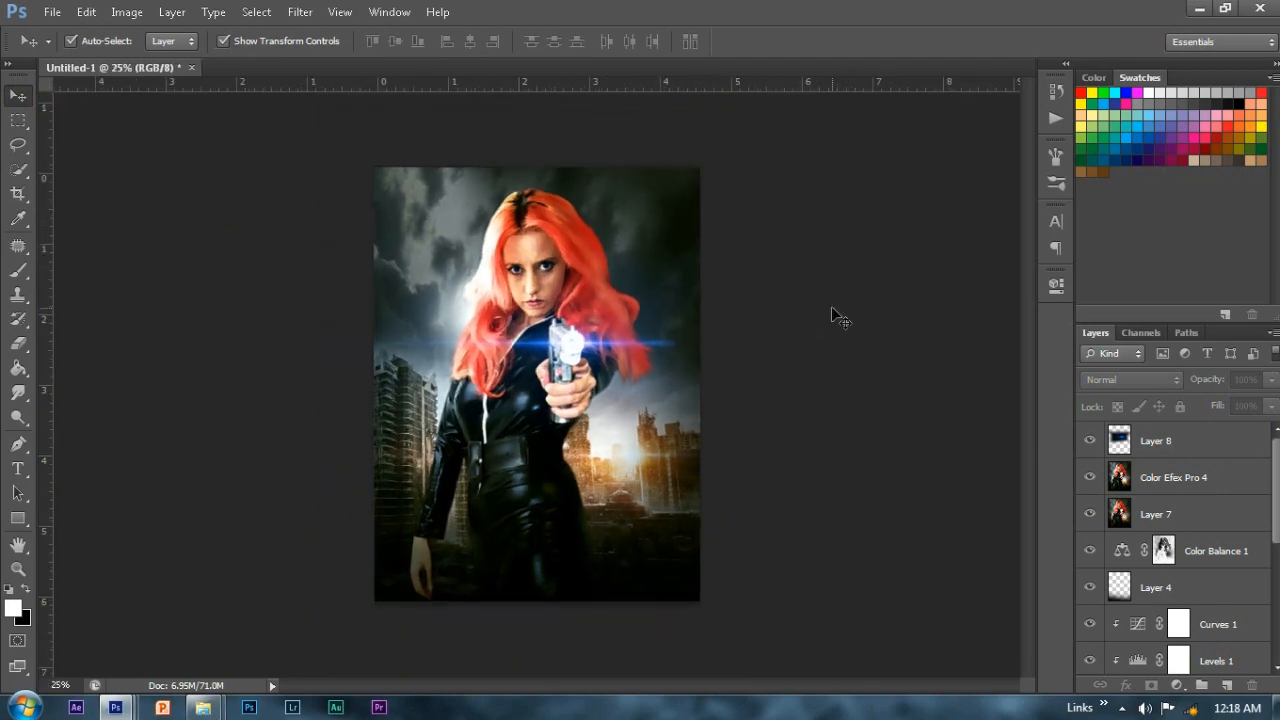
Step: Add the title text "one shot" in centered Perpetua Bold across the woman's hips and set it to all caps
key("t")
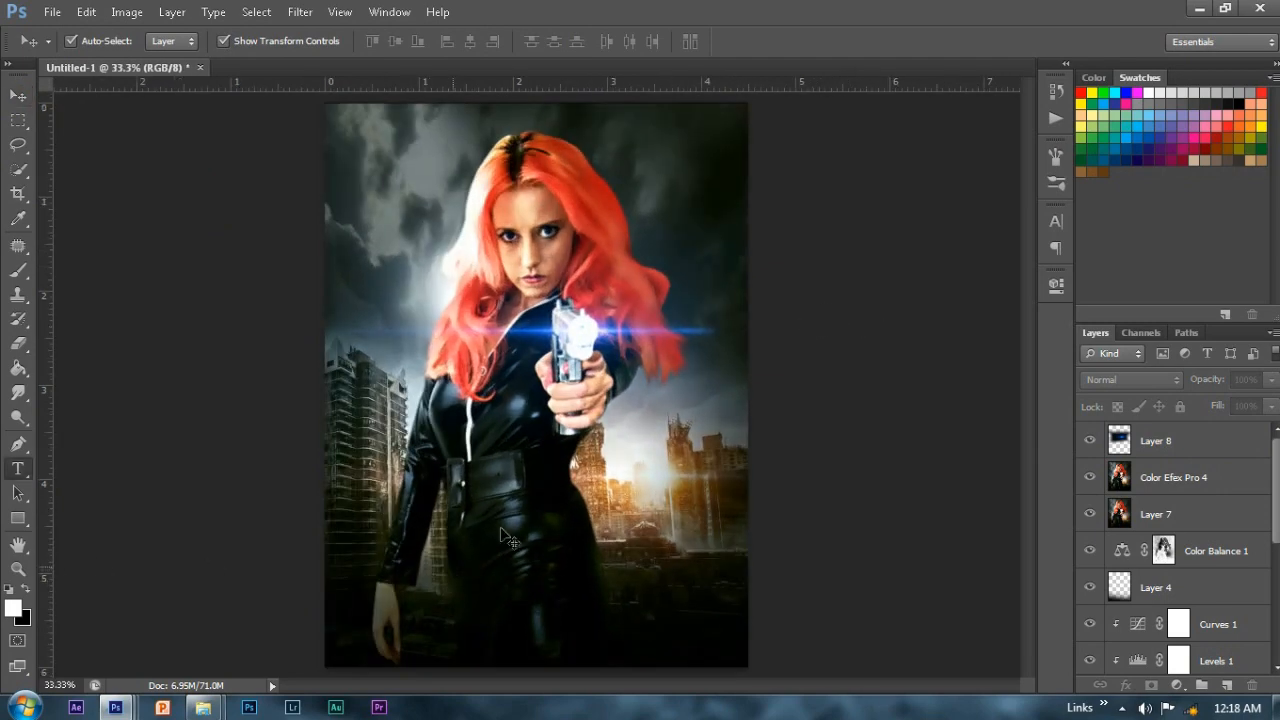
left_click(493, 524)
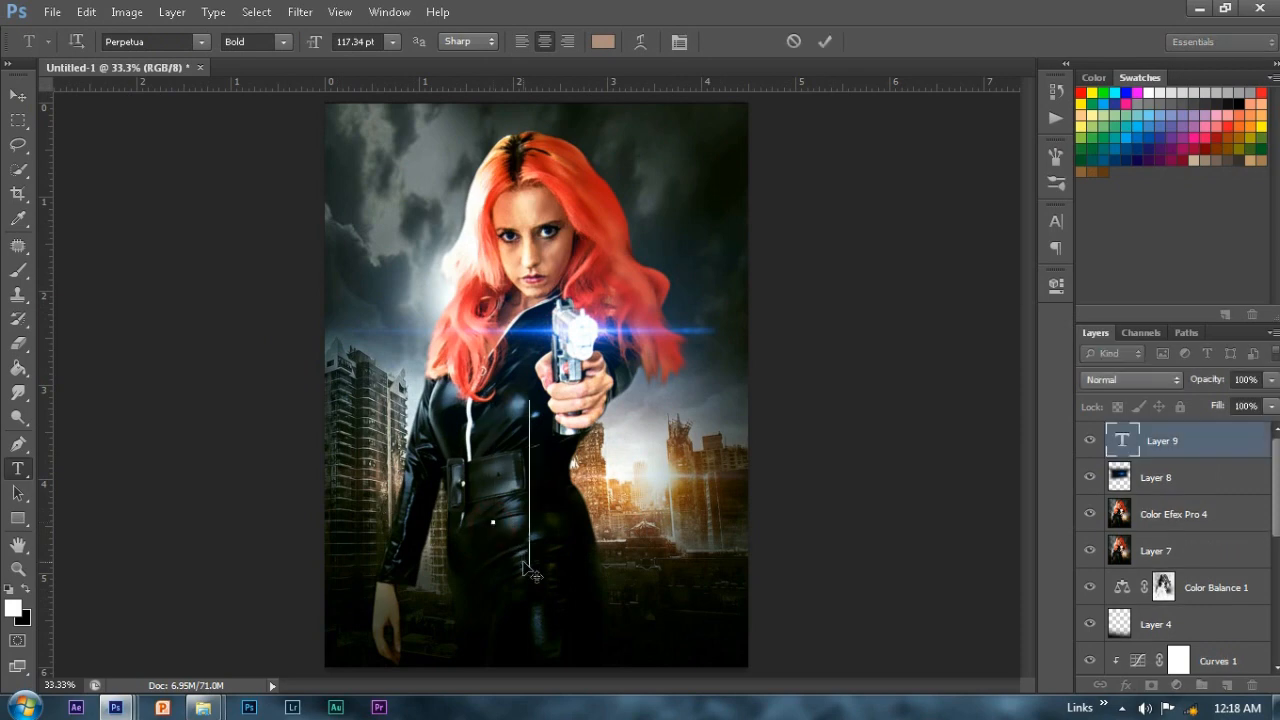
type("one")
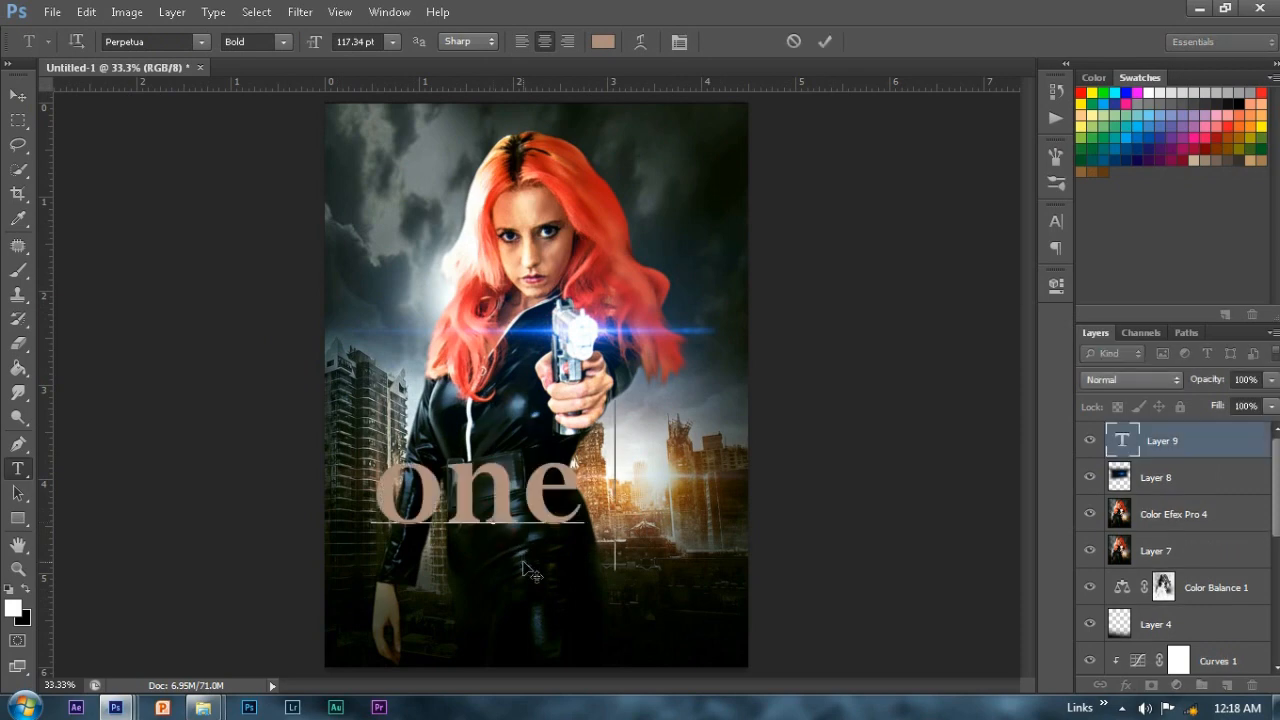
type(" shot")
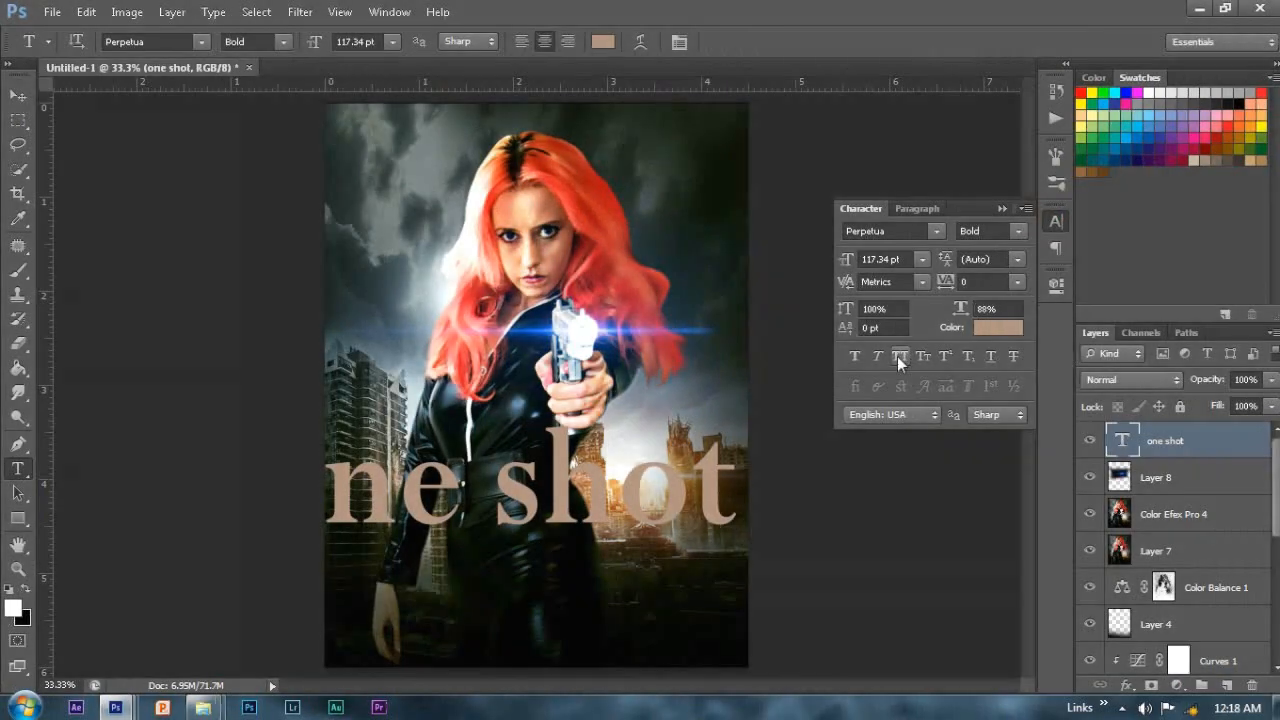
left_click(905, 356)
left_click(1055, 221)
Step: Scale the ONE SHOT title down to about 74 pt so it fits the poster's width, and place it below the belt
key("ctrl+t")
left_click_drag(806, 402, 722, 500)
left_click_drag(698, 527, 737, 502)
key("Return")
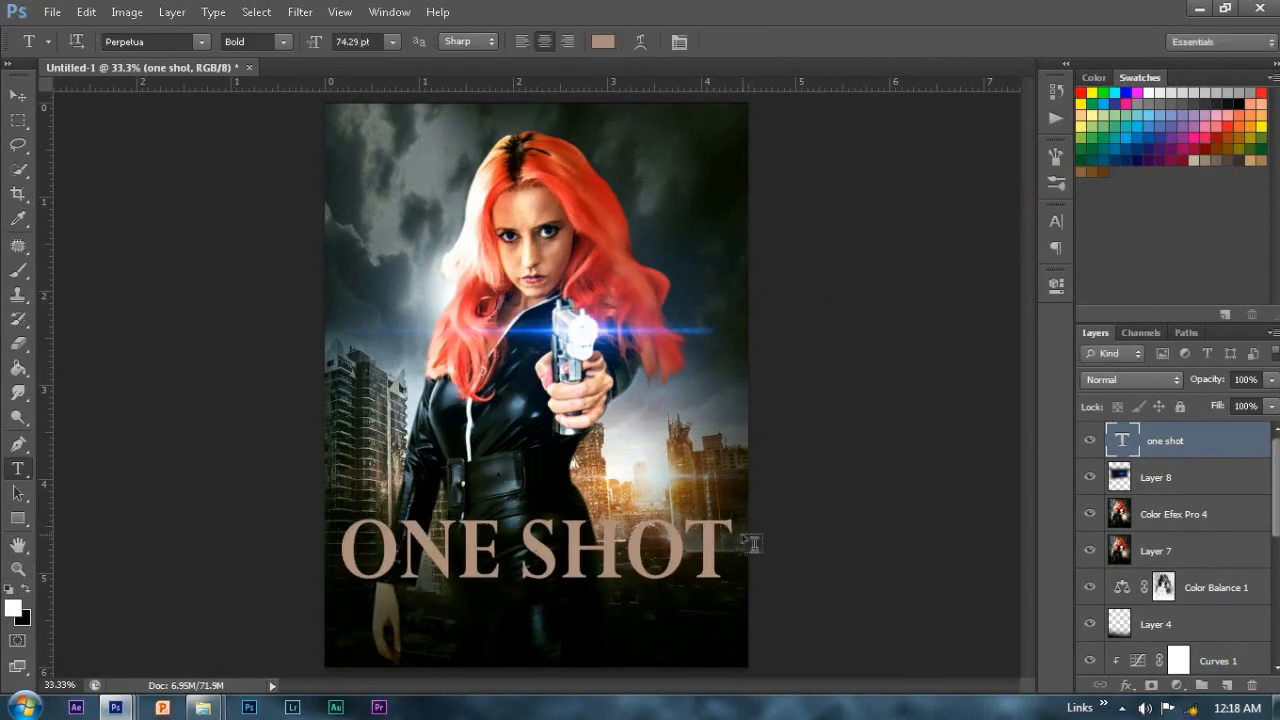
Step: Put the title on a pixel layer, draw a 38 by 276 px white rectangle through the first O, and copy it over the second O
key("ctrl+plus")
key("ctrl+shift+alt+n")
key("u")
left_click_drag(277, 405, 295, 533)
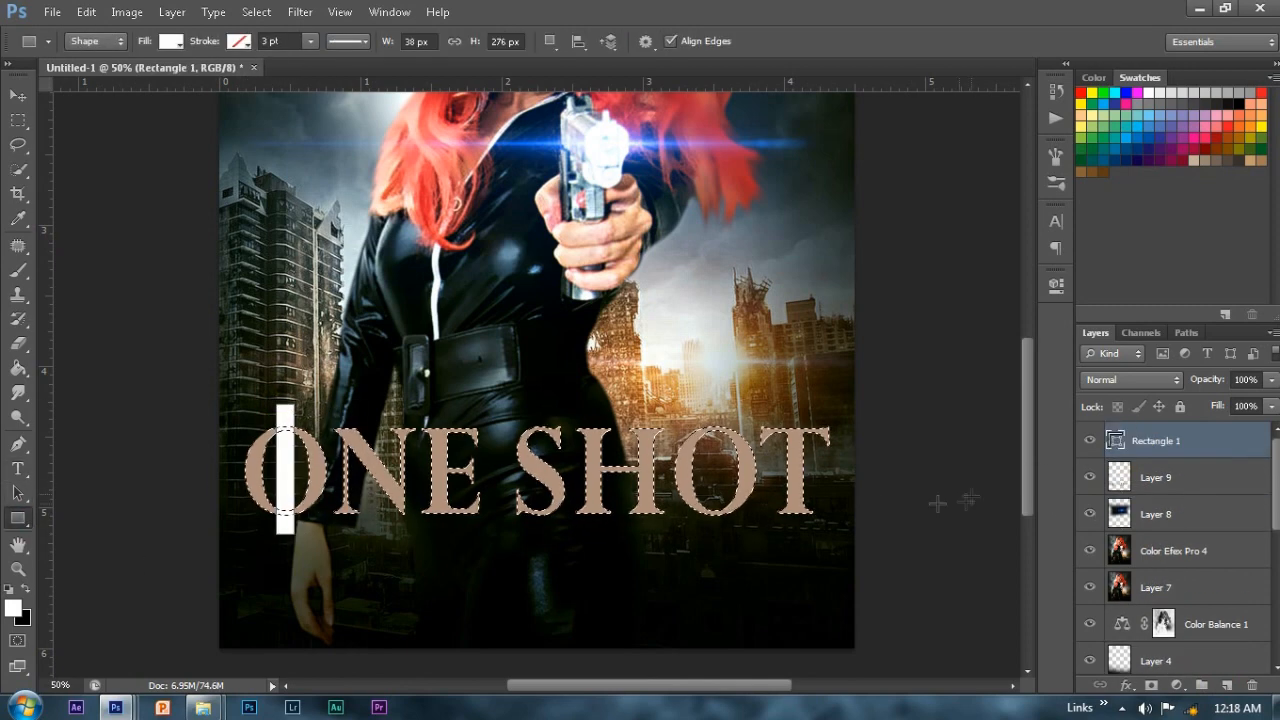
key("v")
left_click_drag(285, 468, 716, 465)
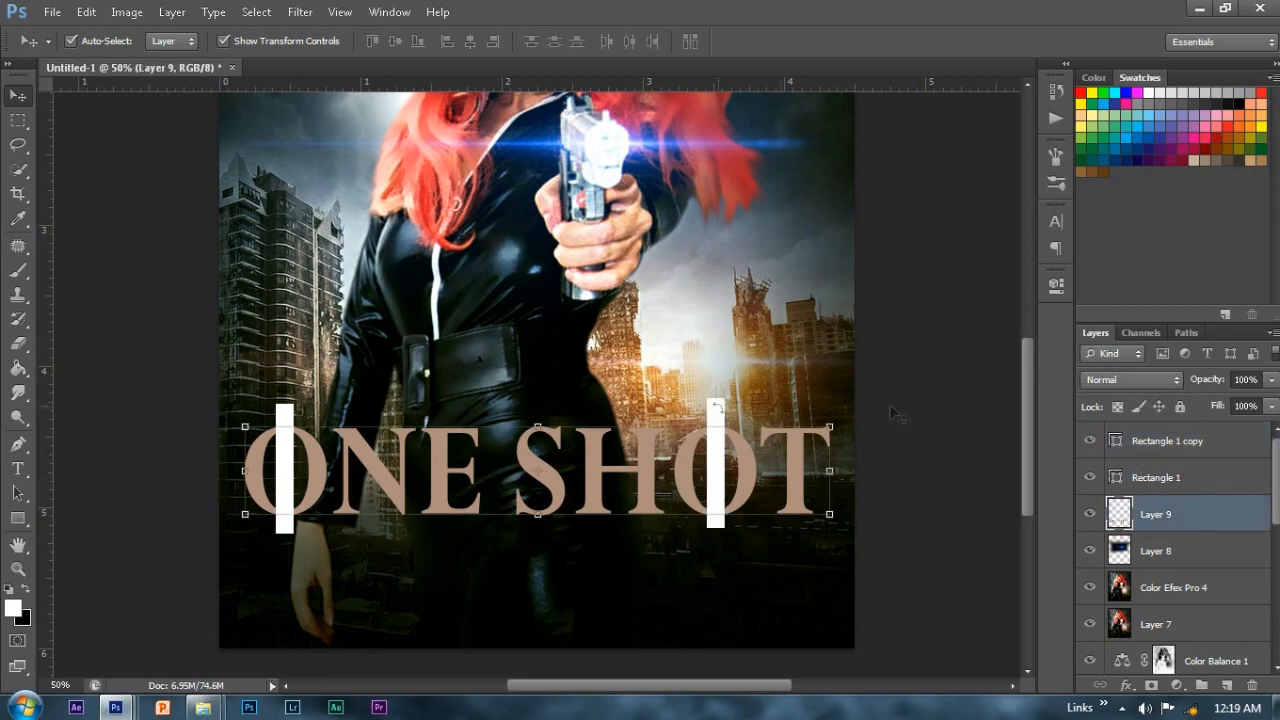
Step: Cut the vertical strips under both rectangles out of the two O letters and remove the rectangles
key("Delete")
left_click(1110, 478)
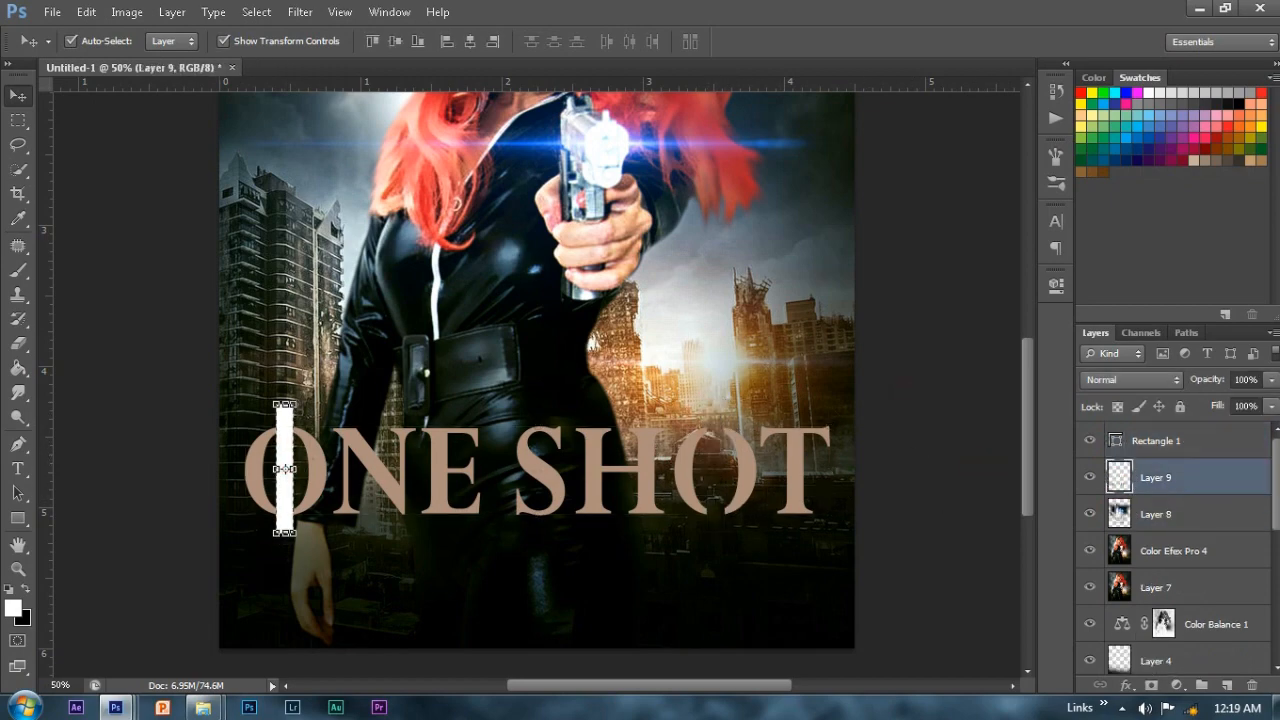
key("Delete")
Step: Replace the E of ONE with three white horizontal bars, the middle one shorter than the other two
left_click_drag(943, 437, 607, 438)
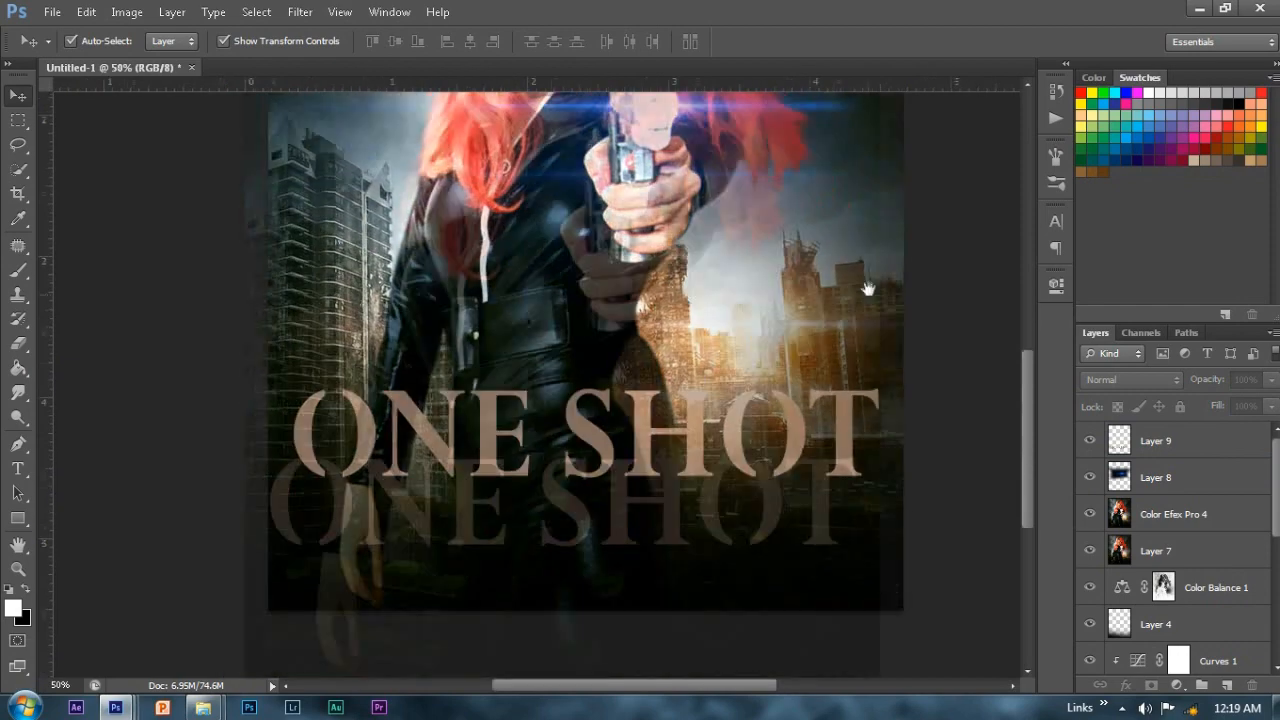
key("u")
mouse_move(543, 486)
left_mouse_down()
mouse_move(466, 414)
mouse_move(466, 371)
mouse_move(531, 398)
mouse_move(540, 427)
mouse_move(516, 424)
left_mouse_up()
key("v")
key("Return")
key("ctrl+1")
left_click_drag(459, 468, 525, 540)
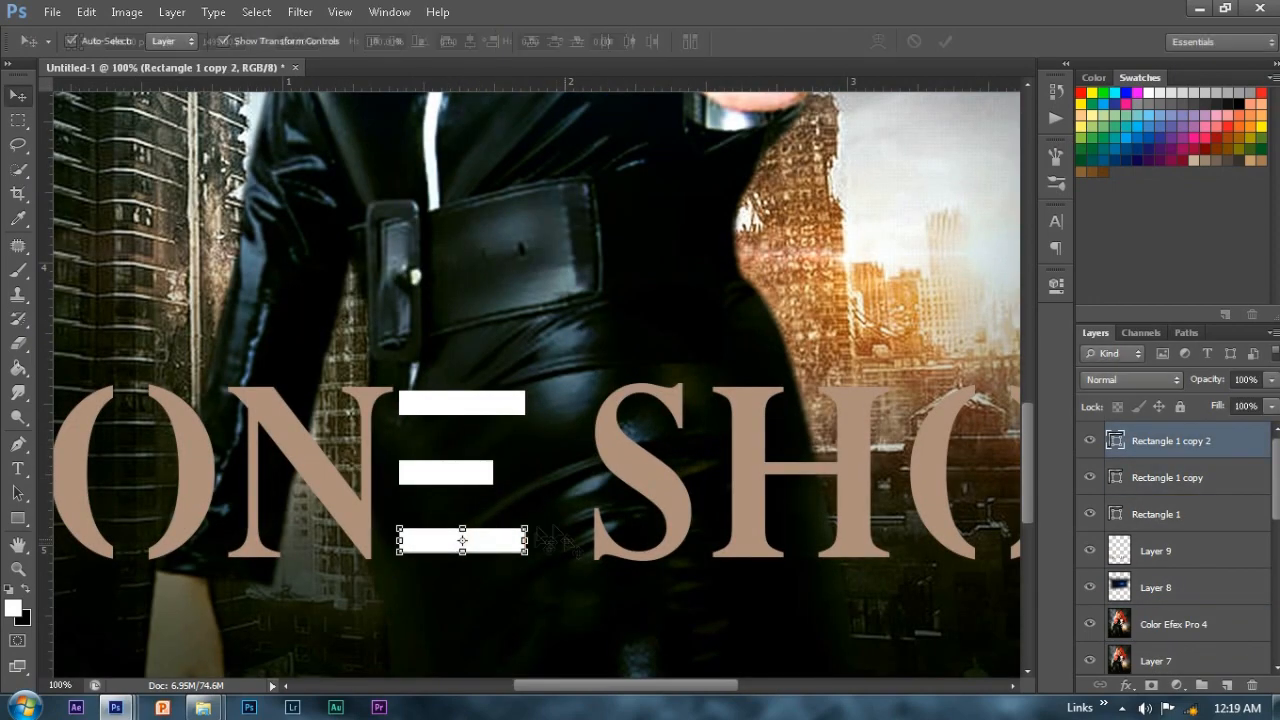
key("Return")
Step: Enlarge the three bars together to match the title's letter height and merge them into one layer
left_click(481, 545, "shift")
key("ctrl+t")
left_click_drag(525, 391, 535, 388)
key("Return")
key("ctrl+e")
Step: Recolor the bars with the title's tan color and merge them with the title layer
key("ctrl+minus")
double_click(1117, 438)
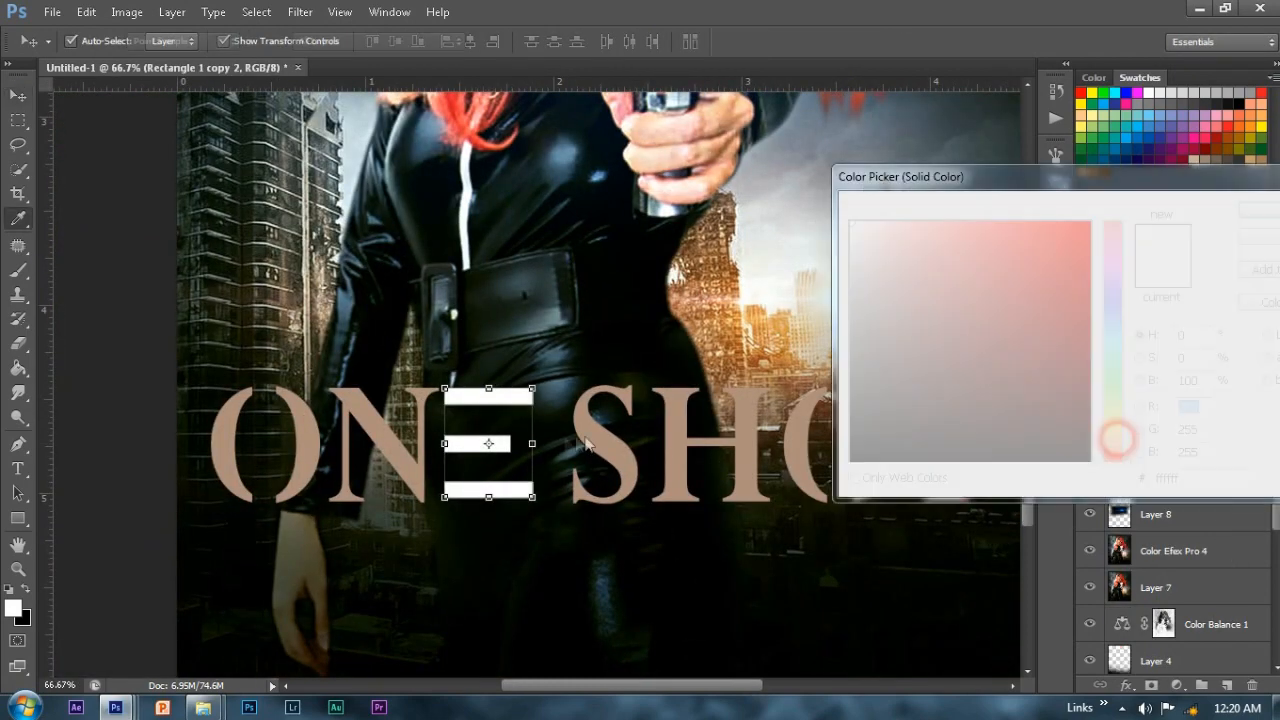
key("Return")
left_click(1165, 477, "shift")
key("ctrl+e")
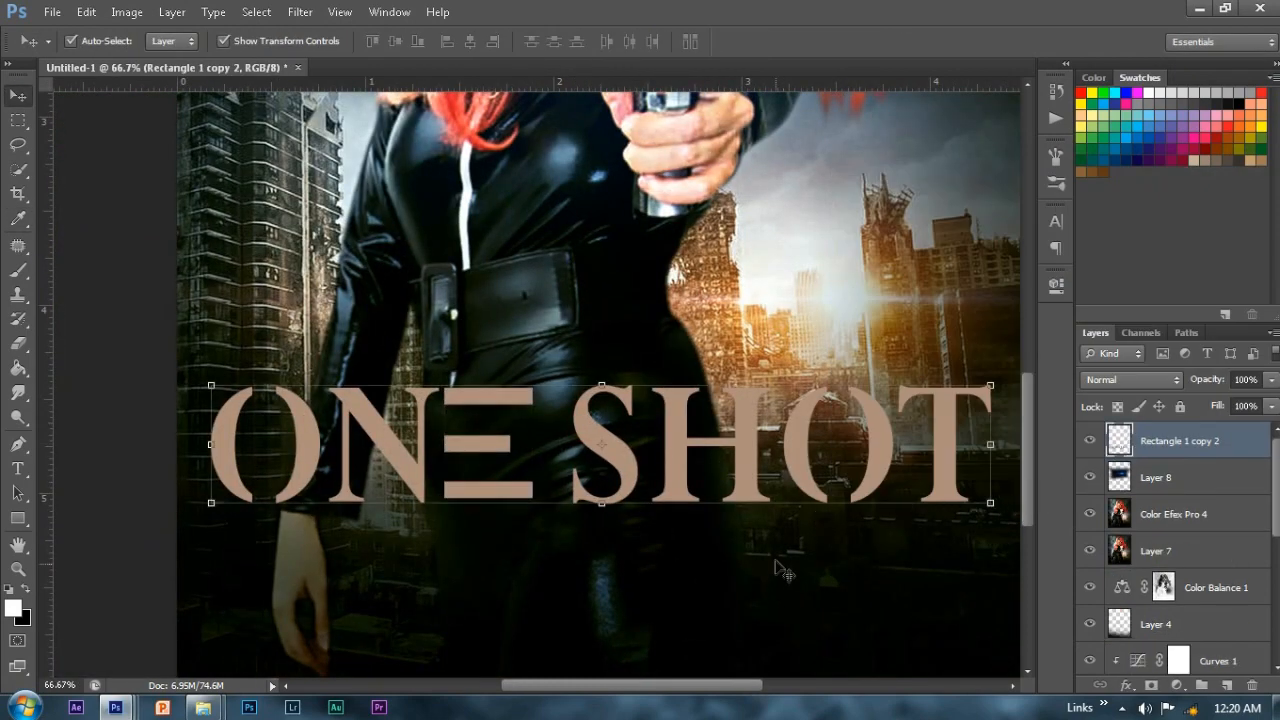
Step: Add a black-to-white Gradient Overlay to the title layer and shift the gradient's black stop to 27%
key("ctrl+minus")
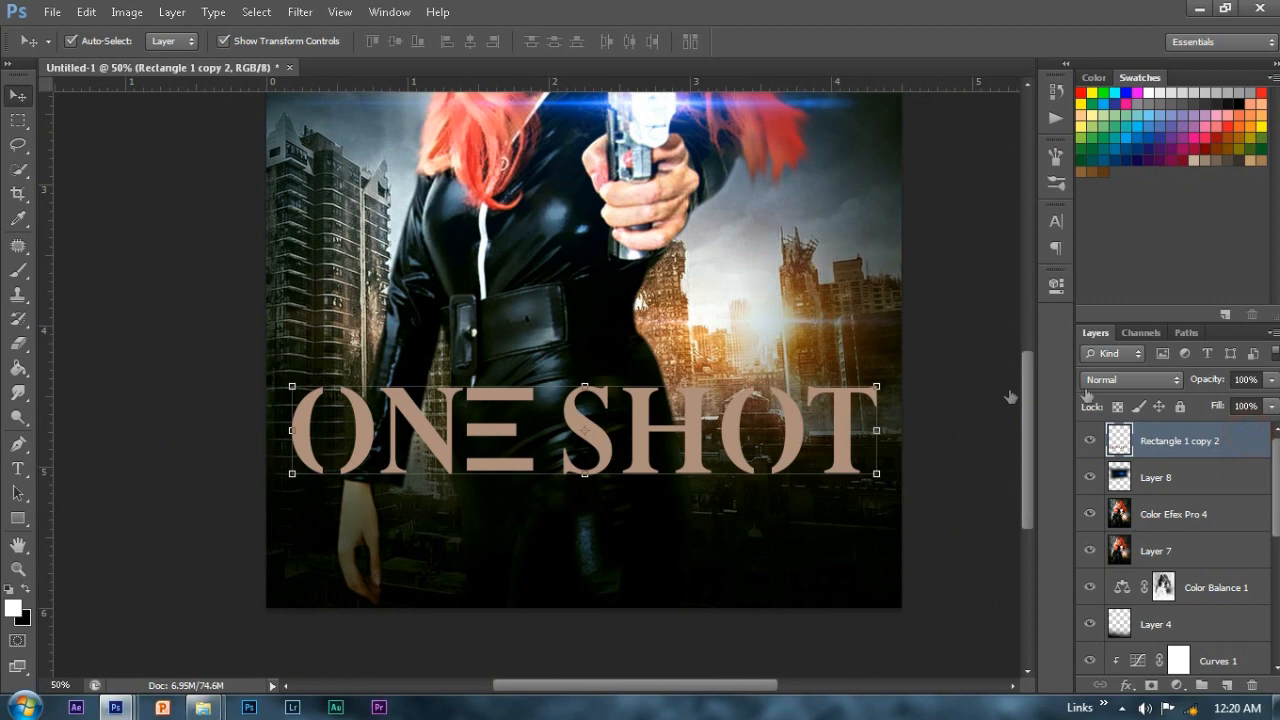
double_click(1240, 441)
left_click(745, 484)
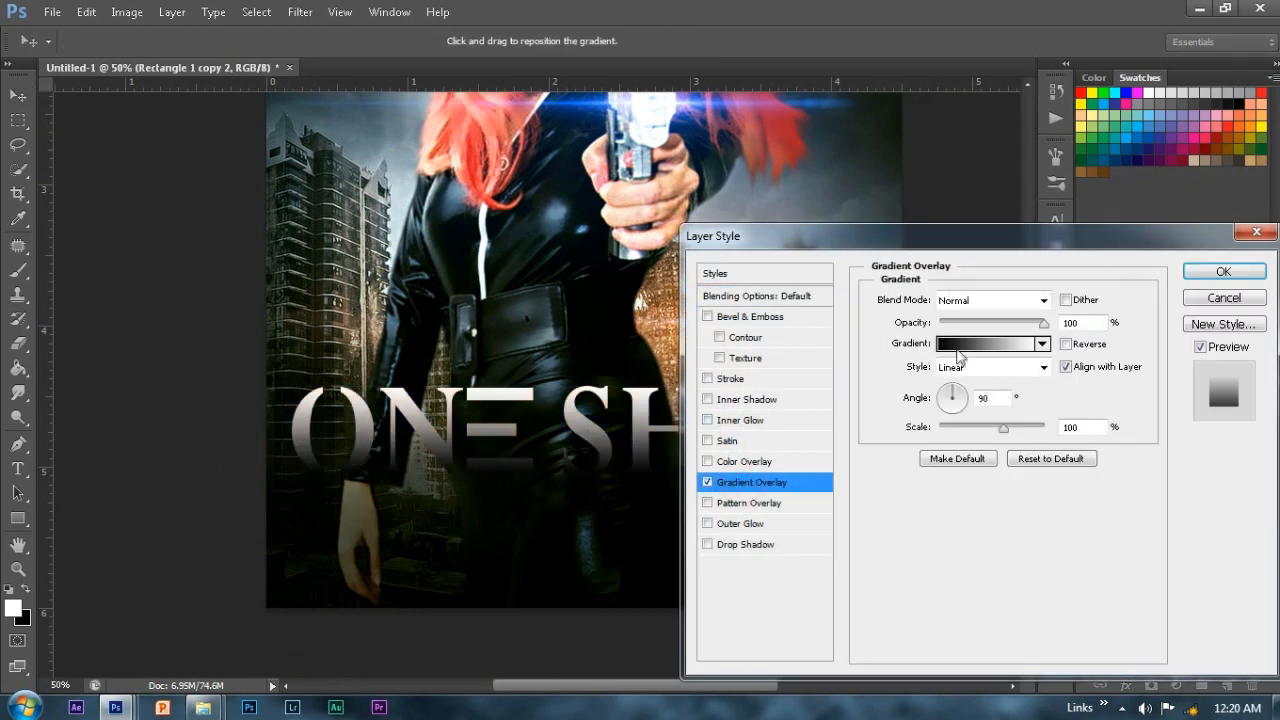
left_click(946, 344)
left_click_drag(834, 537, 931, 537)
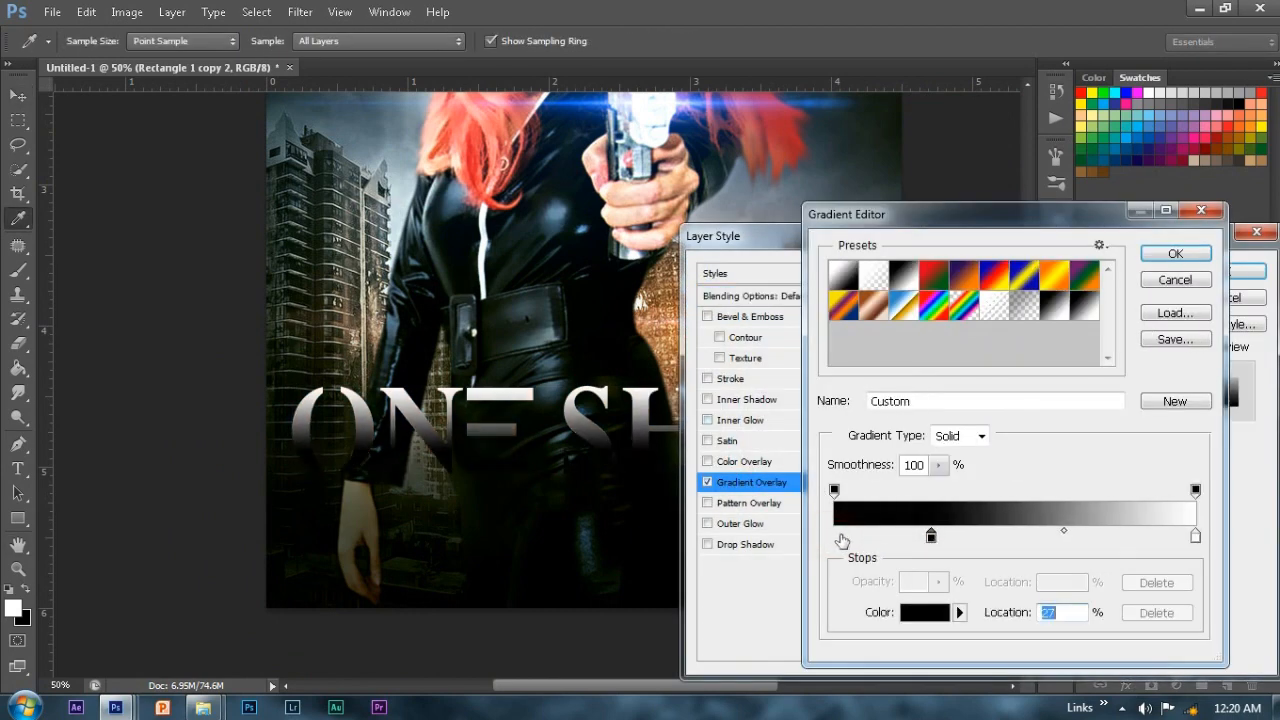
Step: Add a dark gray color stop at 0% to the title's gradient and accept the gradient
left_click(840, 537)
left_click(924, 612)
left_click_drag(880, 368, 818, 375)
key("Return")
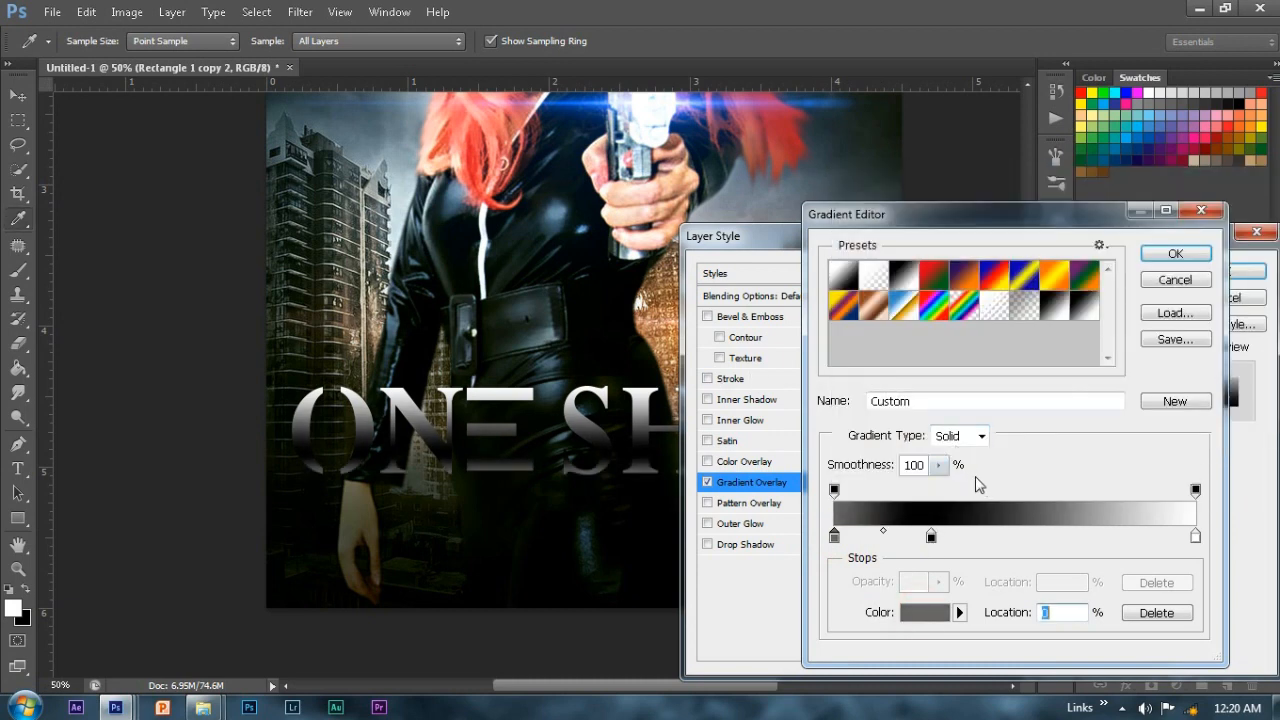
key("Return")
Step: Rotate the title's gradient overlay to an angle of about 108°
double_click(985, 397)
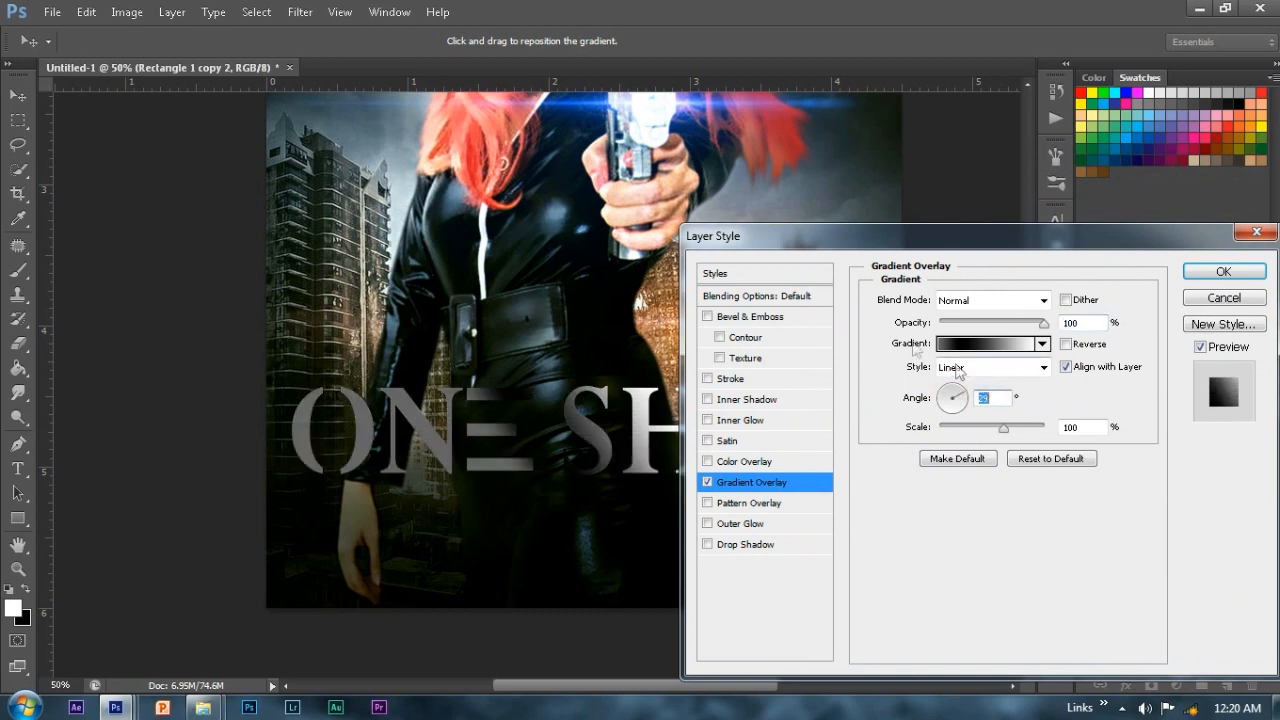
left_click_drag(848, 246, 1060, 258)
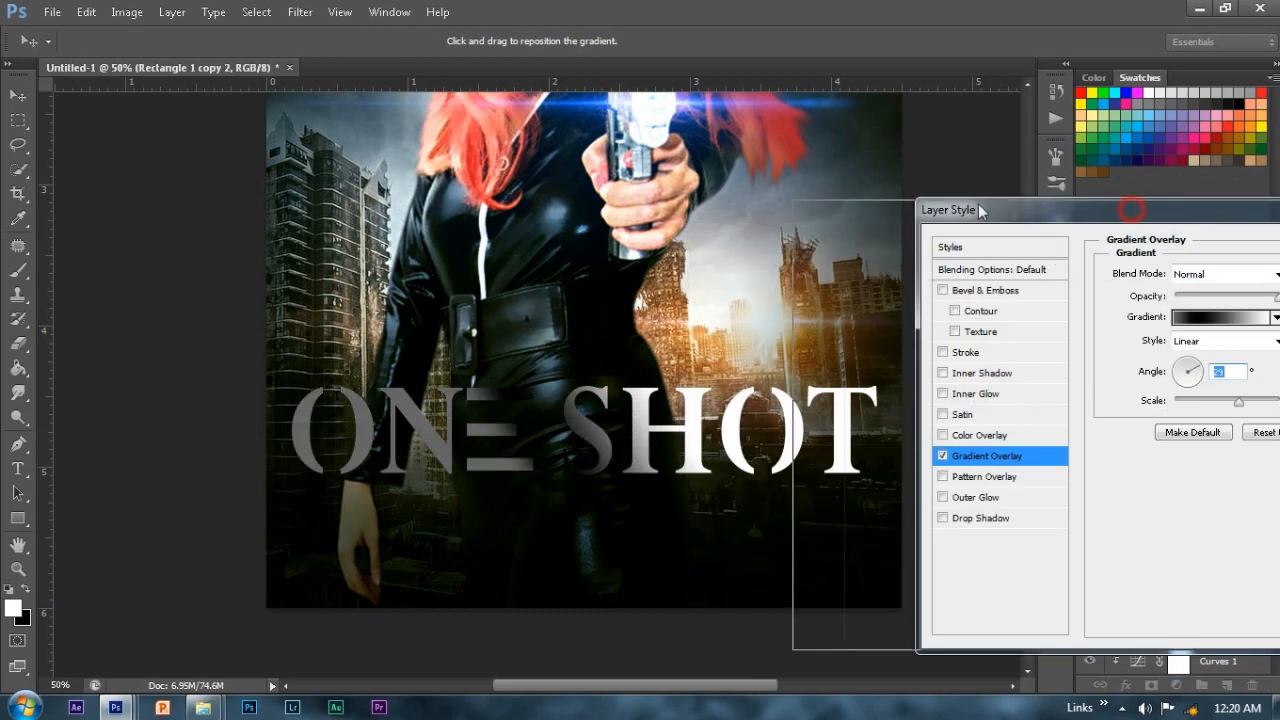
left_click_drag(1000, 209, 842, 202)
mouse_move(1038, 372)
left_mouse_down()
mouse_move(1025, 340)
mouse_move(1038, 366)
left_mouse_up()
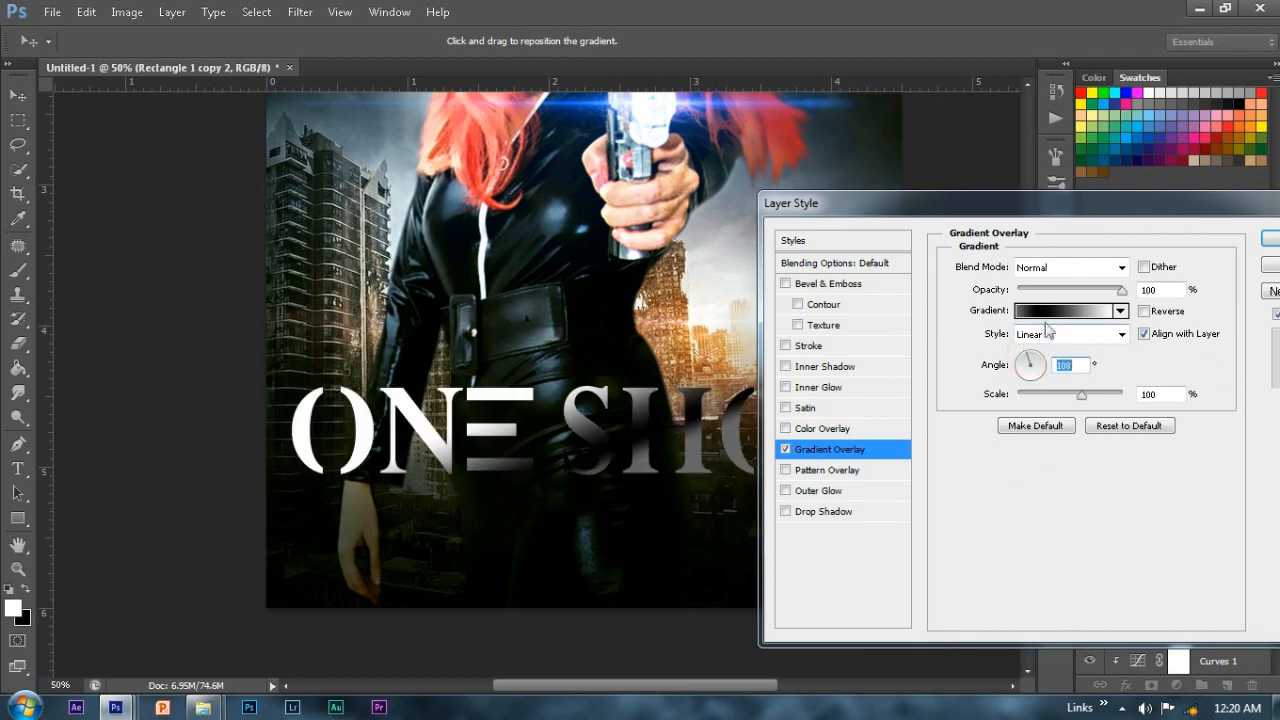
Step: Place a white stop at 76% in the title's gradient, make its end stop light gray, and apply the layer style
left_click(1045, 311)
left_click_drag(1195, 537, 1110, 540)
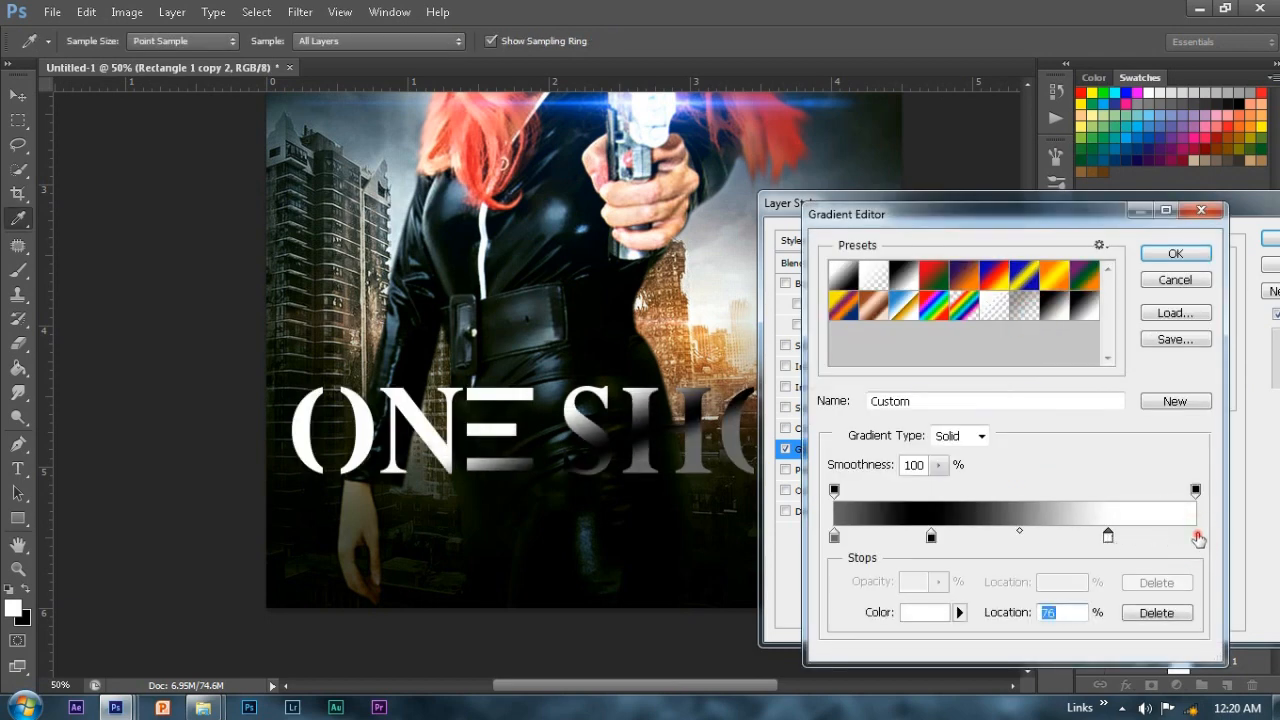
left_click(911, 616)
left_click(869, 291)
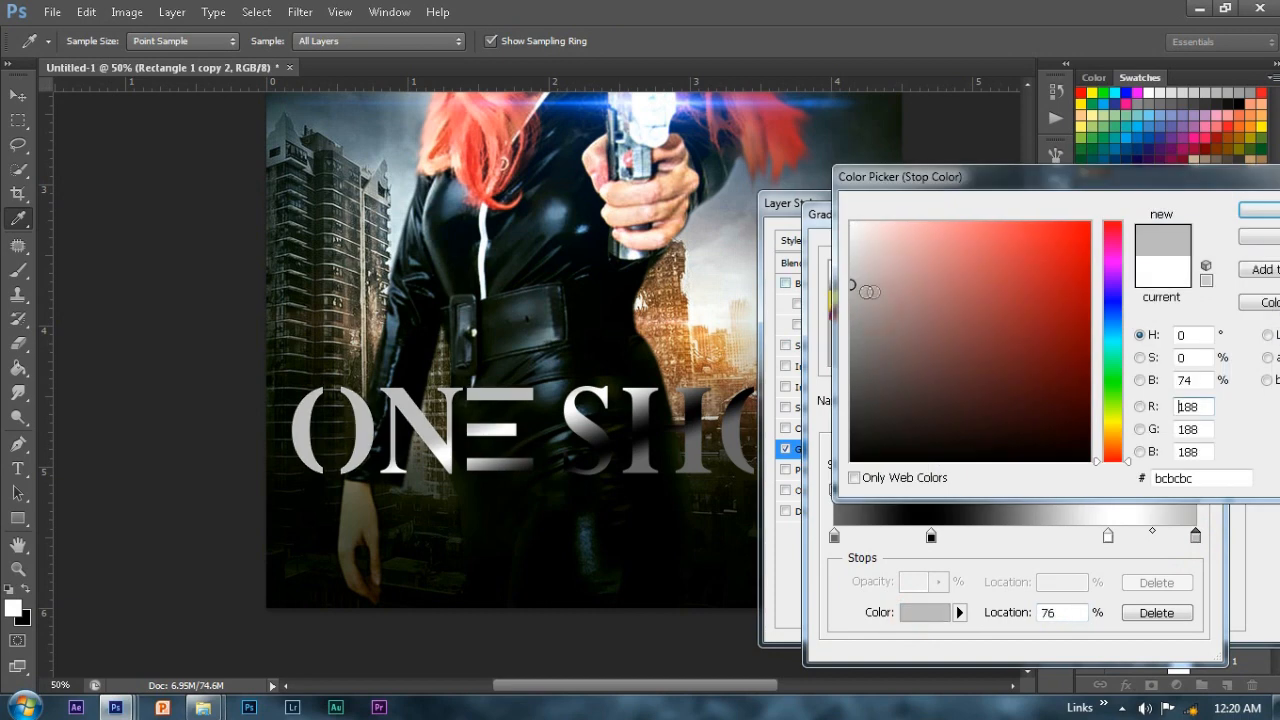
left_click_drag(875, 289, 850, 272)
key("Return")
key("Return")
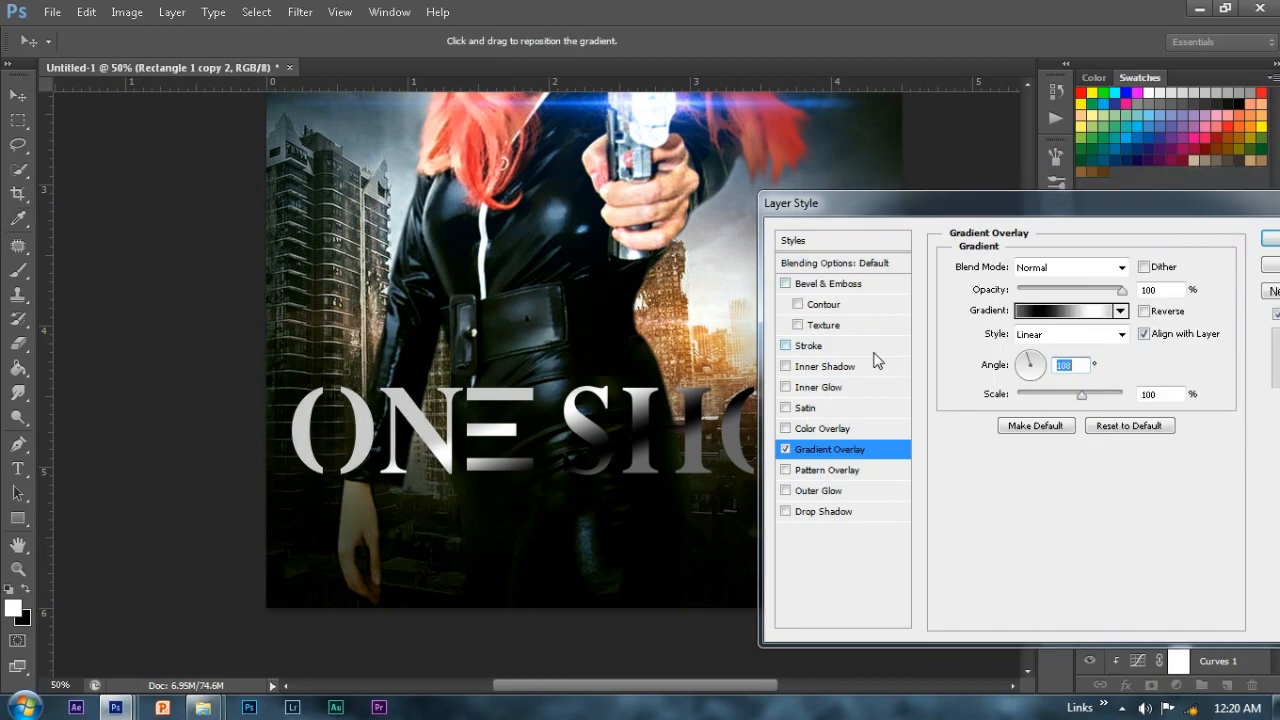
key("Return")
Step: Add a Bevel & Emboss to the title with a depth of 613% and a size of about 7 px
double_click(1153, 468)
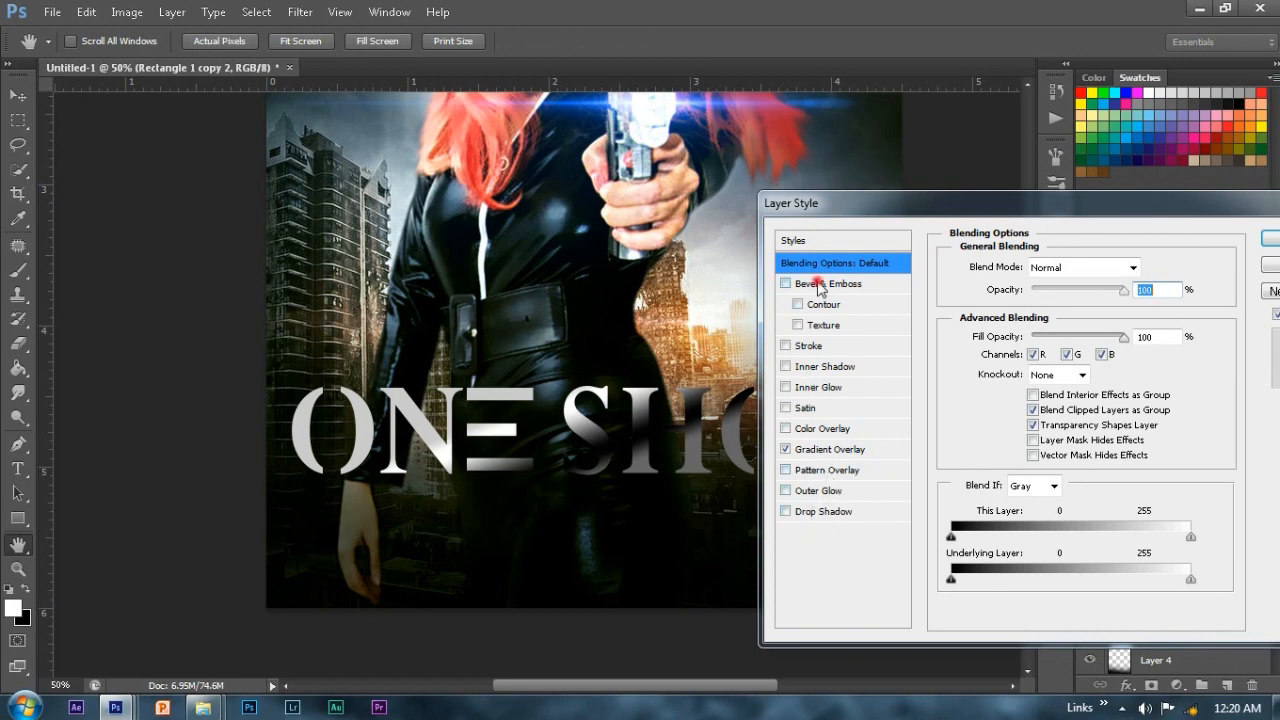
left_click(819, 285)
left_click_drag(1036, 318, 1069, 318)
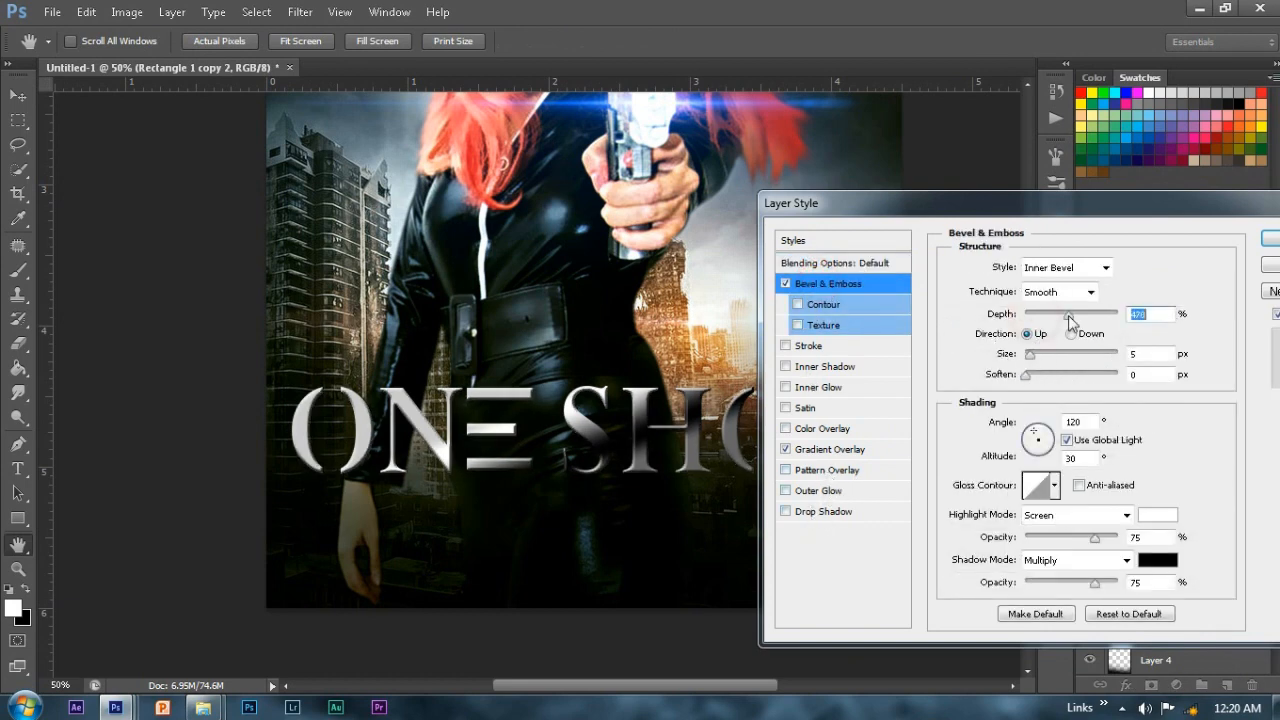
mouse_move(1030, 360)
left_mouse_down()
mouse_move(1048, 359)
mouse_move(1036, 360)
left_mouse_up()
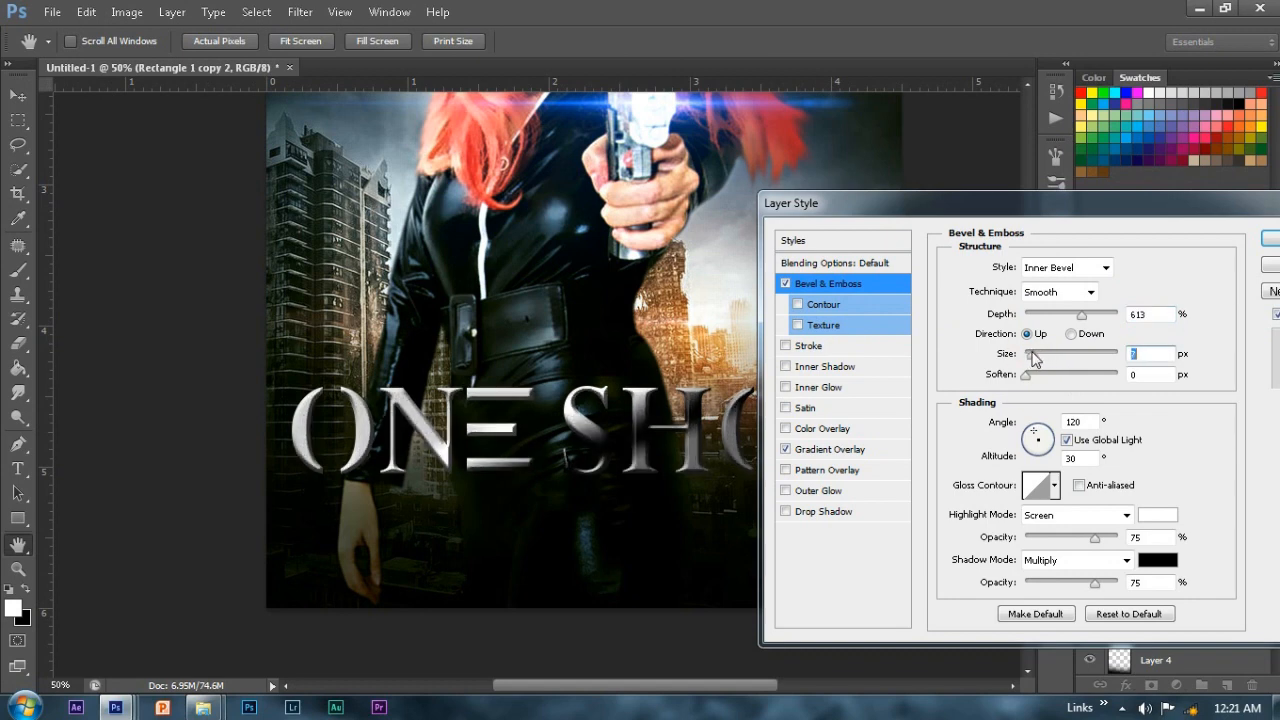
Step: Add a Drop Shadow to the title in Normal mode with 100% opacity, 17 px distance and 16 px size
left_click(823, 511)
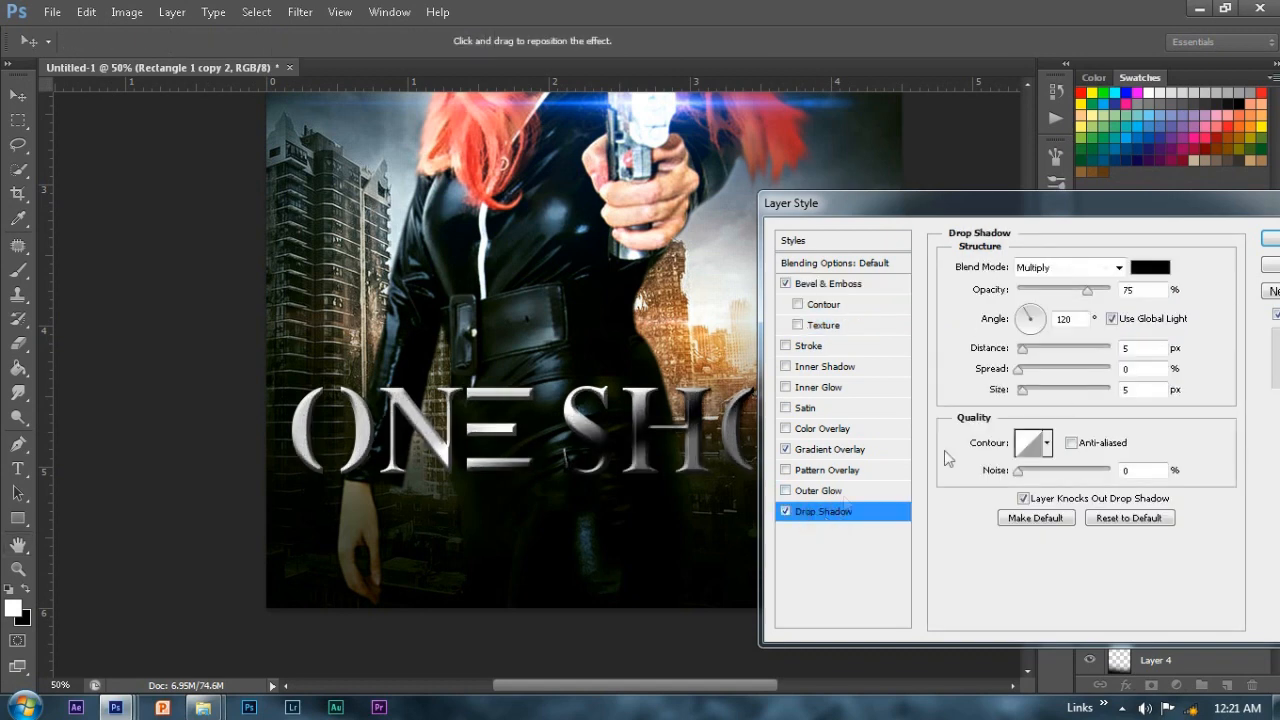
left_click_drag(1022, 349, 1033, 349)
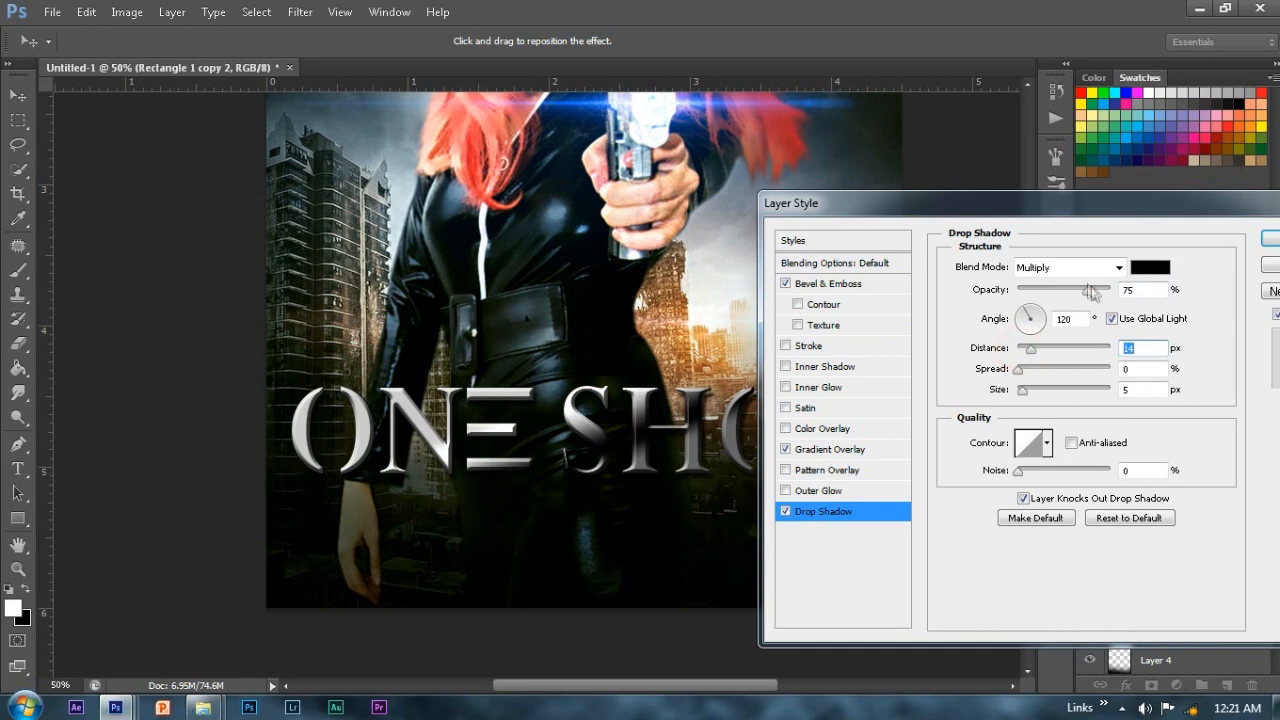
left_click(1118, 267)
left_click(1060, 12)
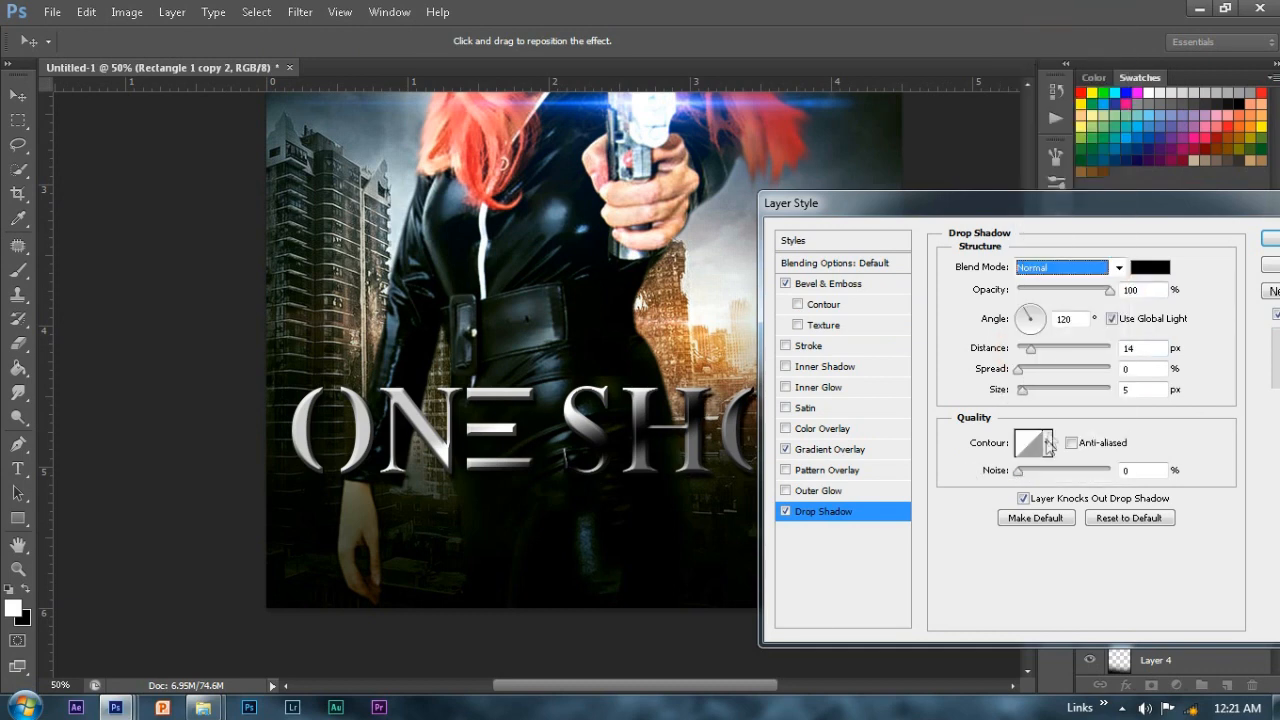
left_click_drag(1022, 392, 1039, 392)
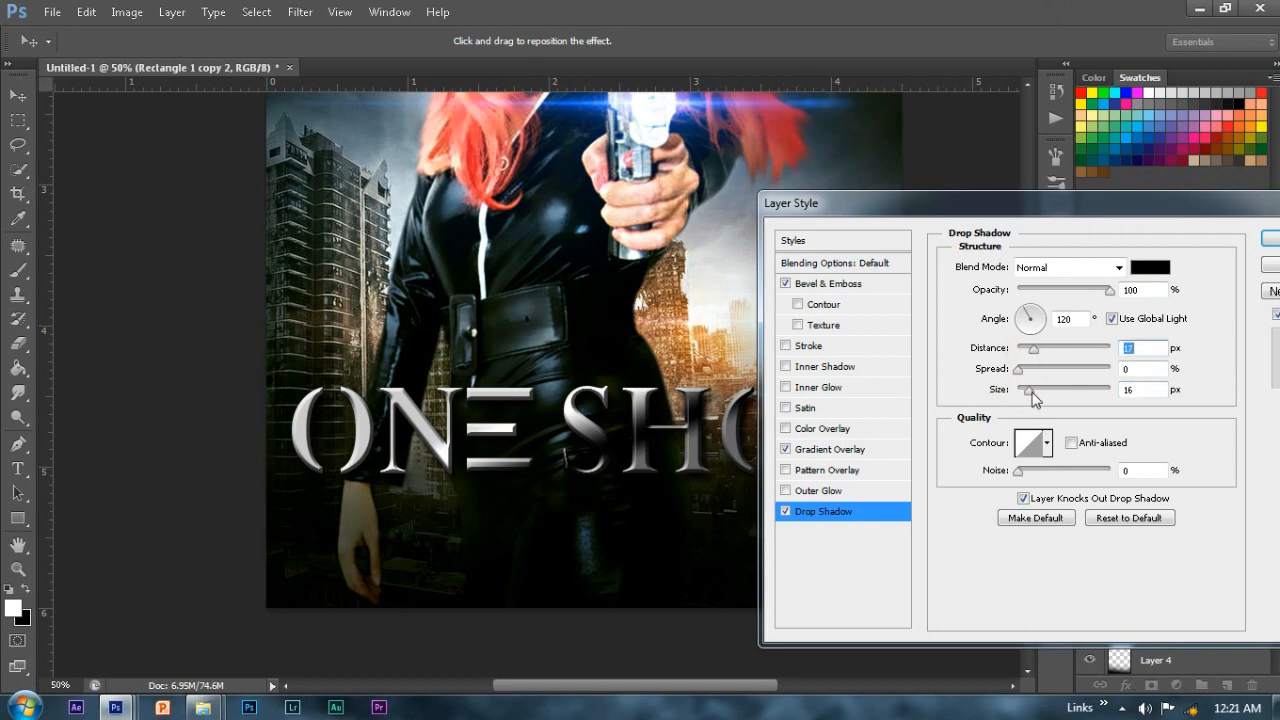
Step: Add a 3 px outside Stroke to the title in dark gray #353535
left_click(808, 350)
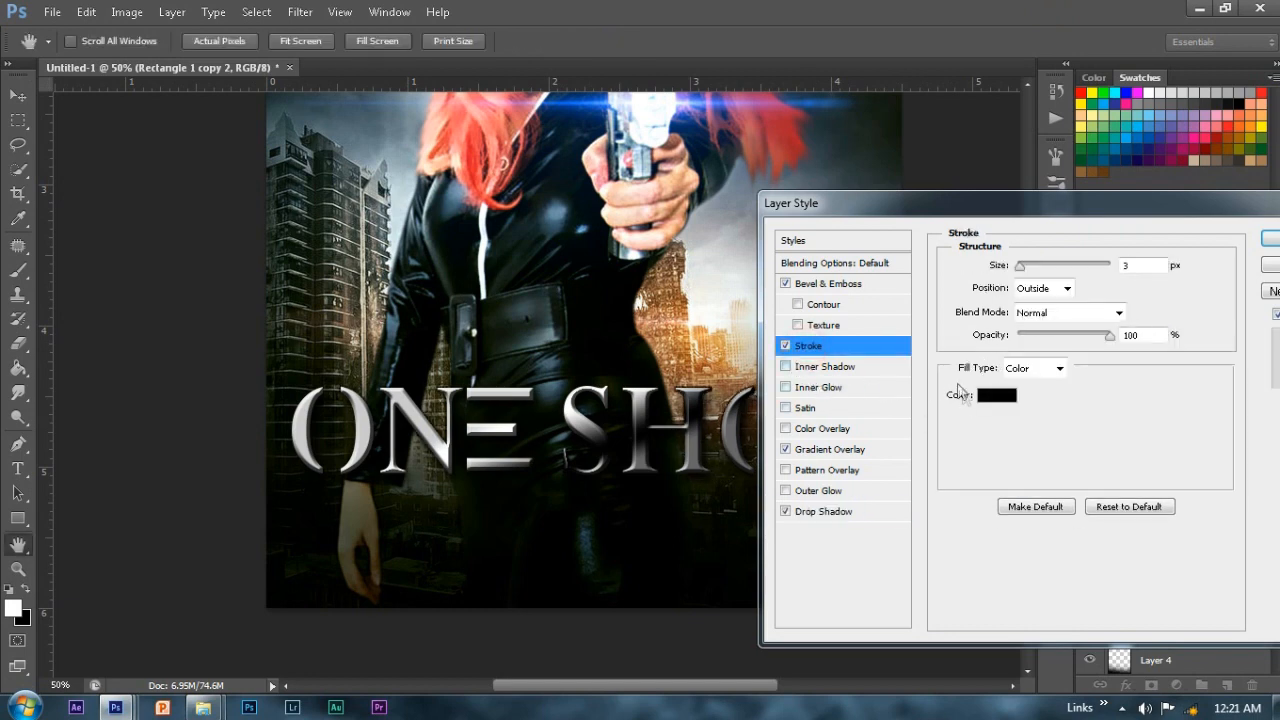
left_click(998, 393)
left_click(577, 412)
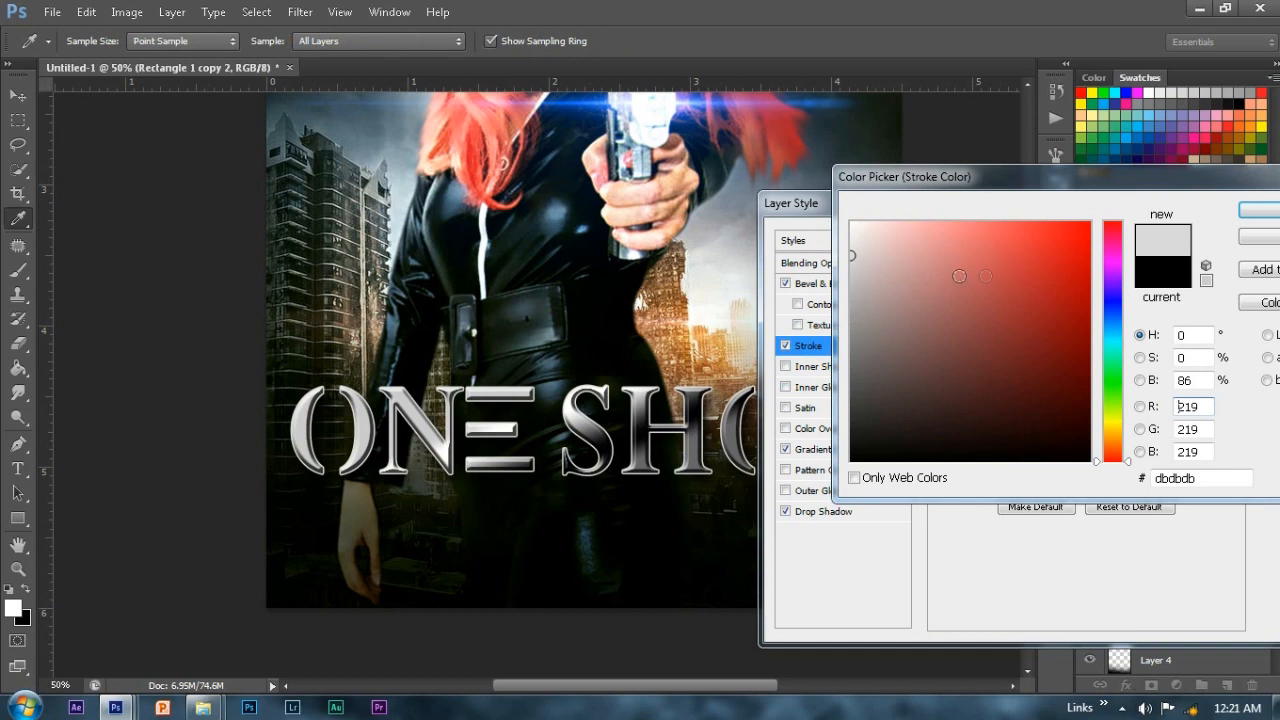
left_click(533, 490)
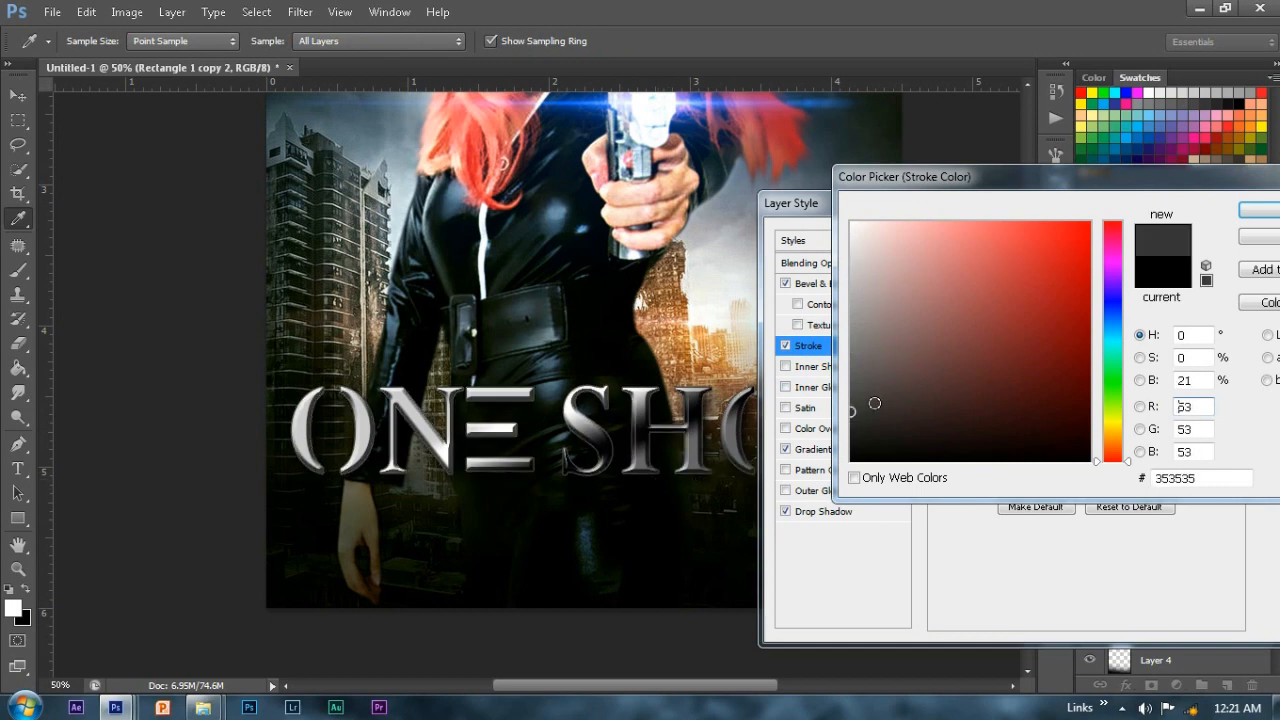
left_click(1258, 212)
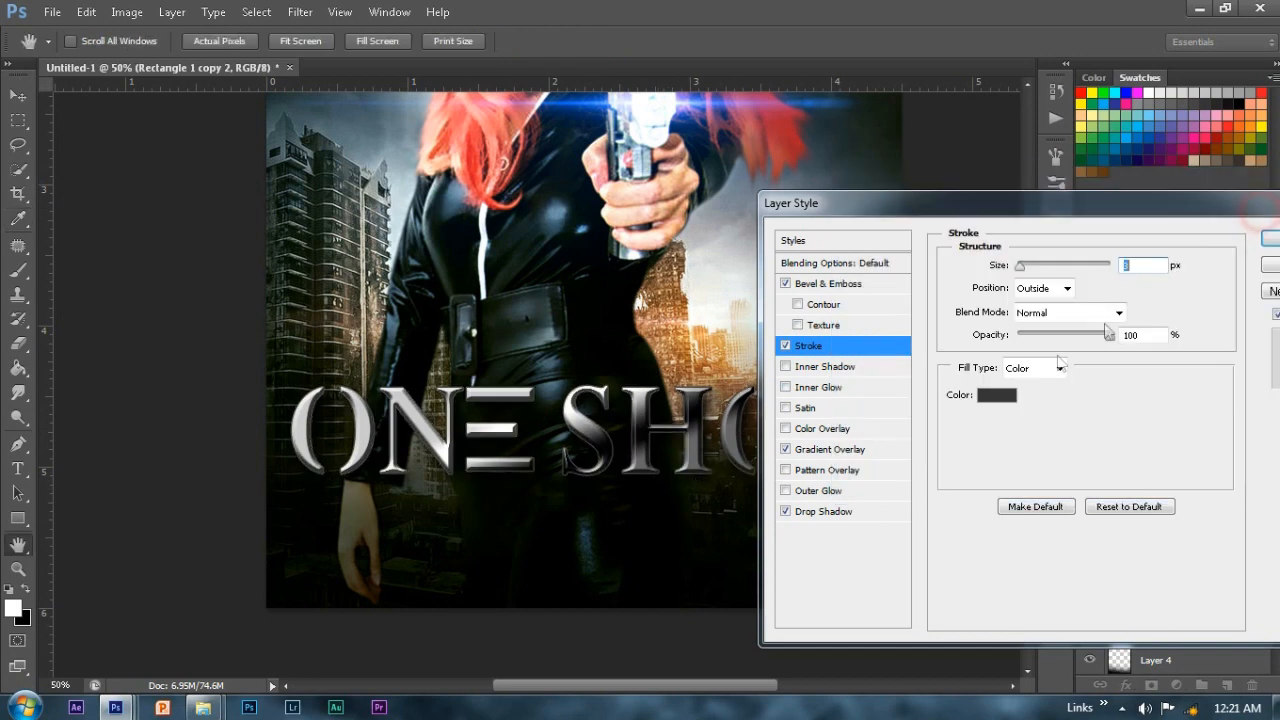
Step: Add an Outer Glow to the title in Normal blend mode with a size of 7 px
left_click(822, 495)
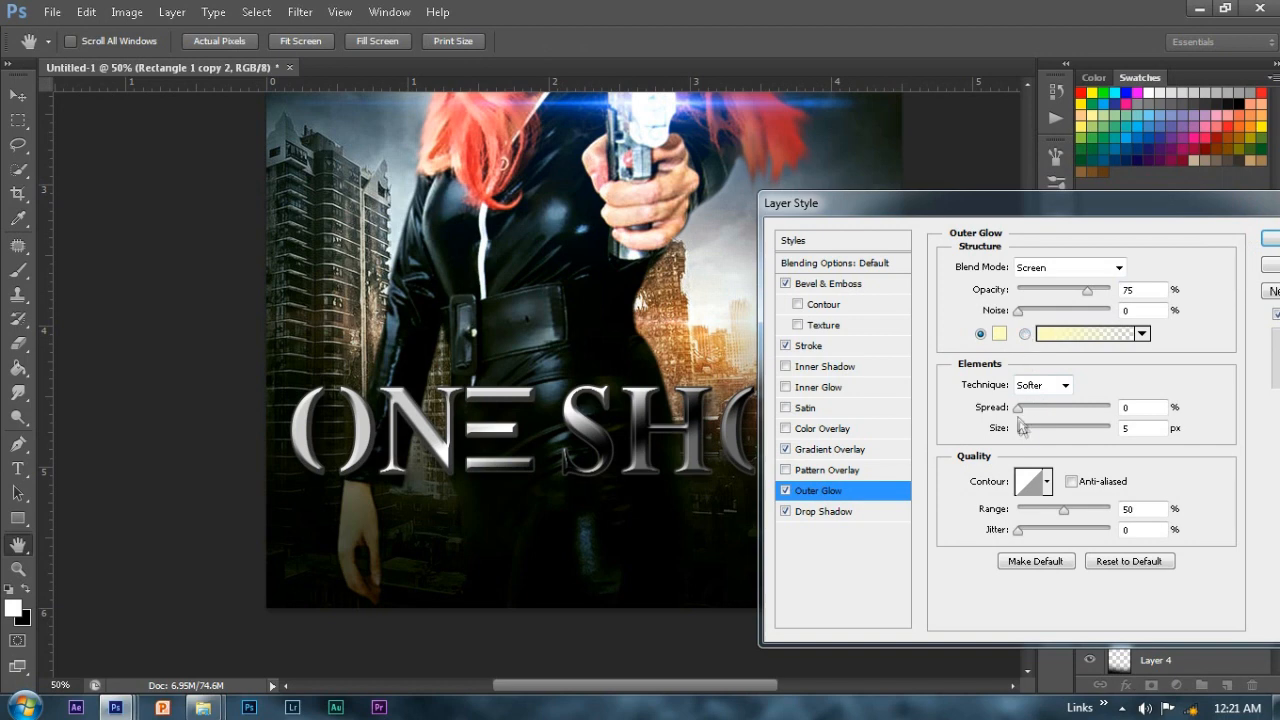
left_click_drag(1030, 436, 1025, 436)
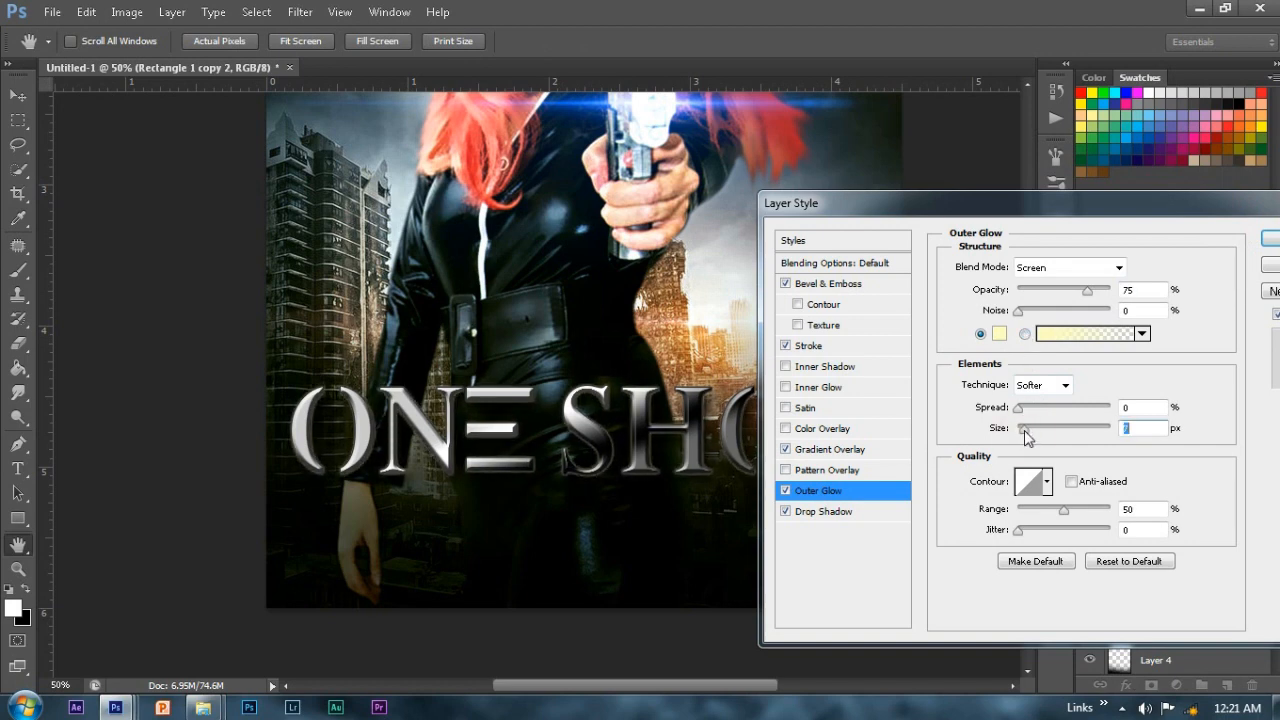
left_click(1071, 268)
left_click(1040, 8)
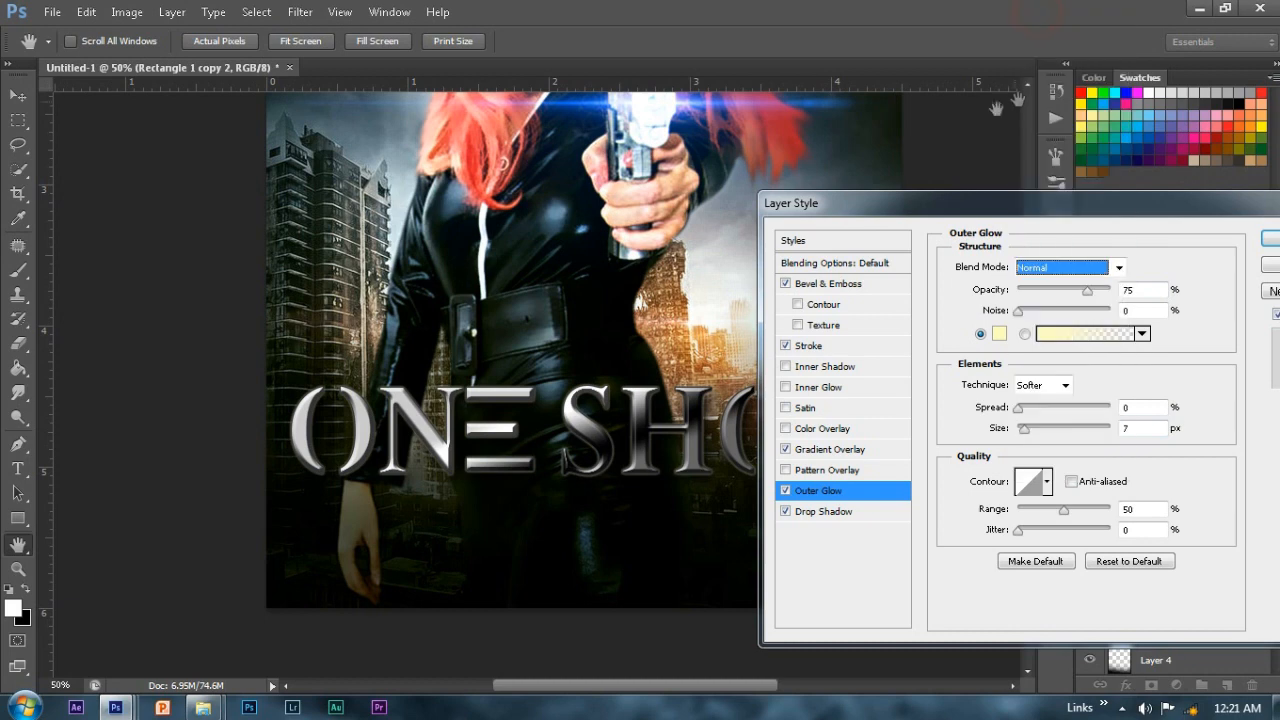
left_click(1109, 290)
Step: Set the outer glow color to the light blue #53a1fb sampled from the muzzle flare and apply the layer style
left_click(998, 334)
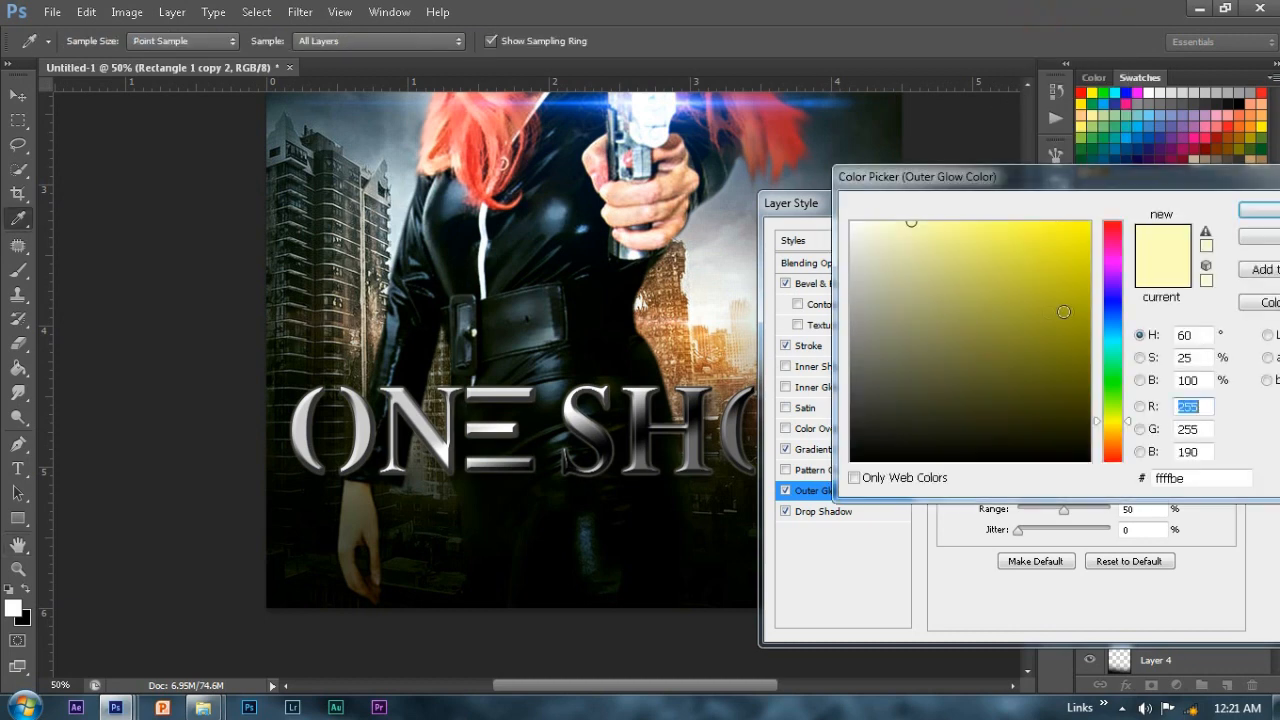
left_click(1197, 134)
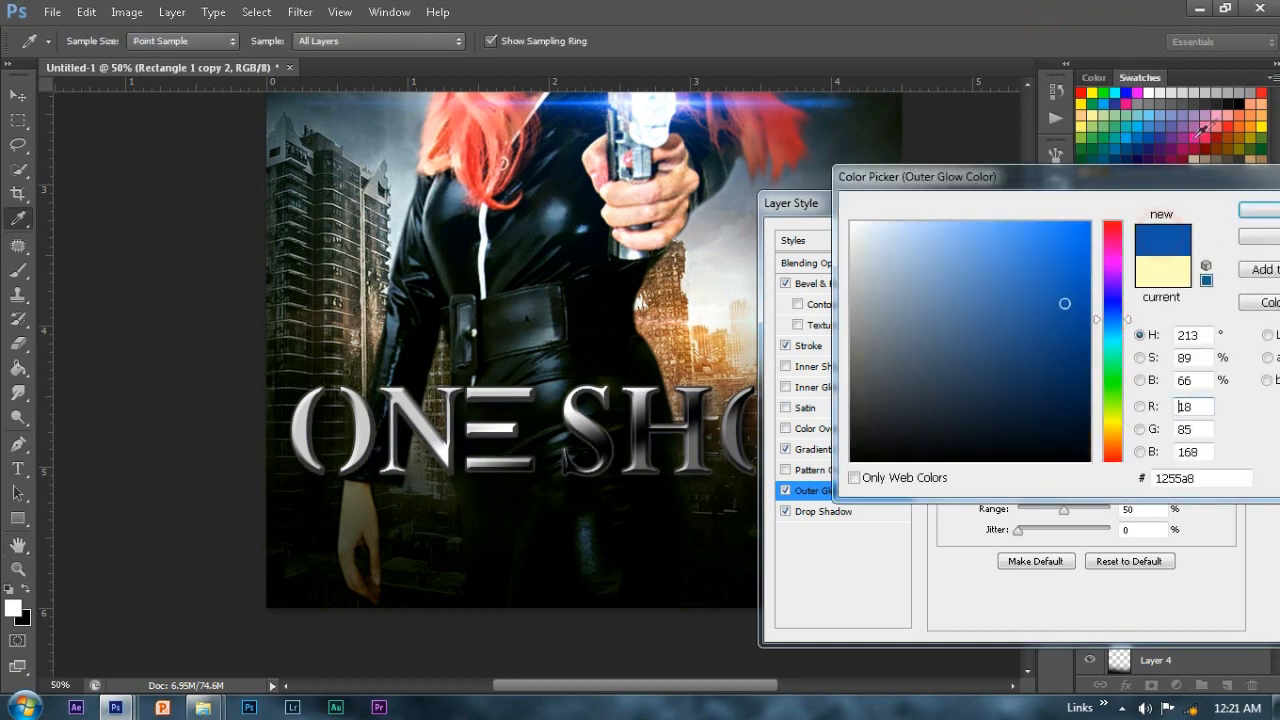
left_click(689, 102)
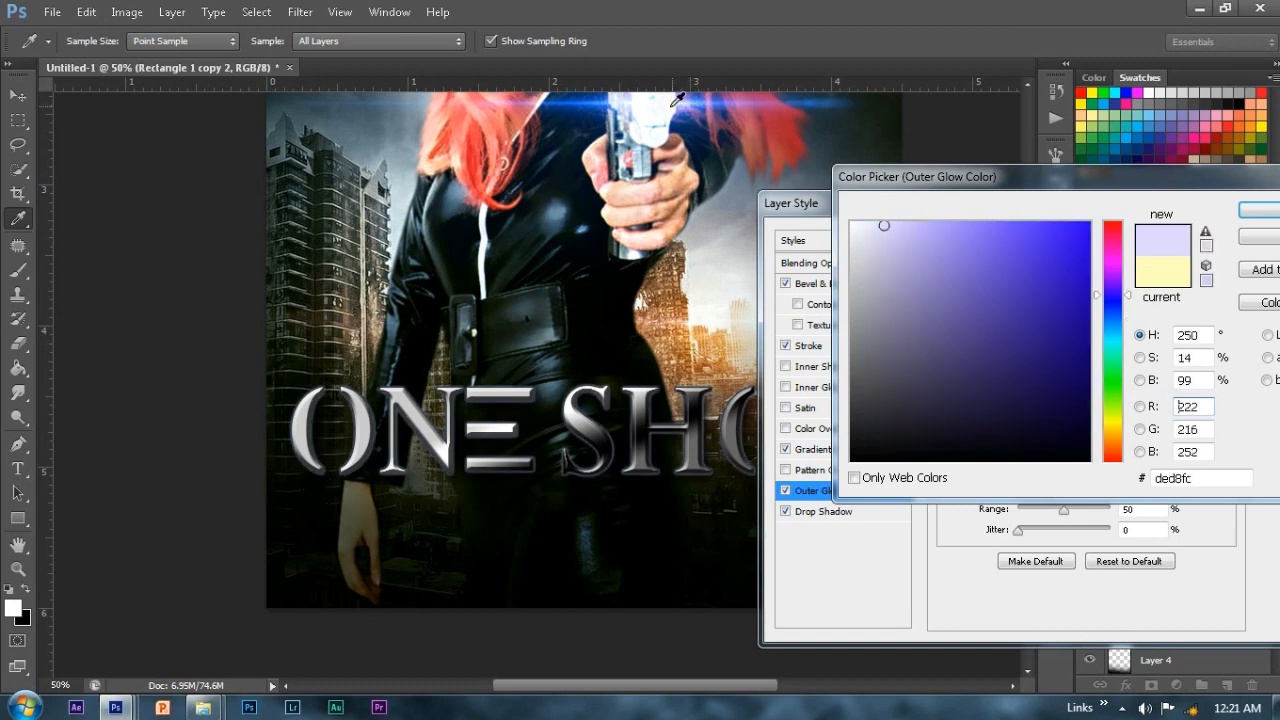
left_click(608, 99)
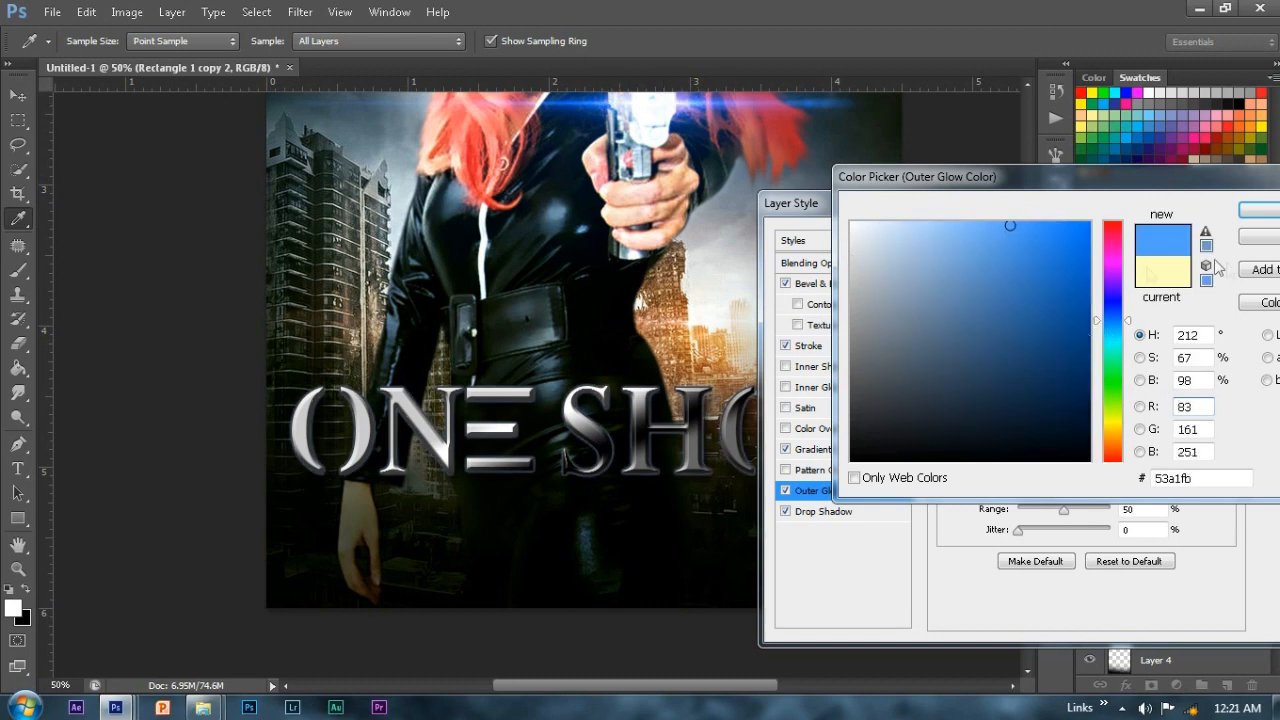
left_click(1262, 211)
left_click(1240, 235)
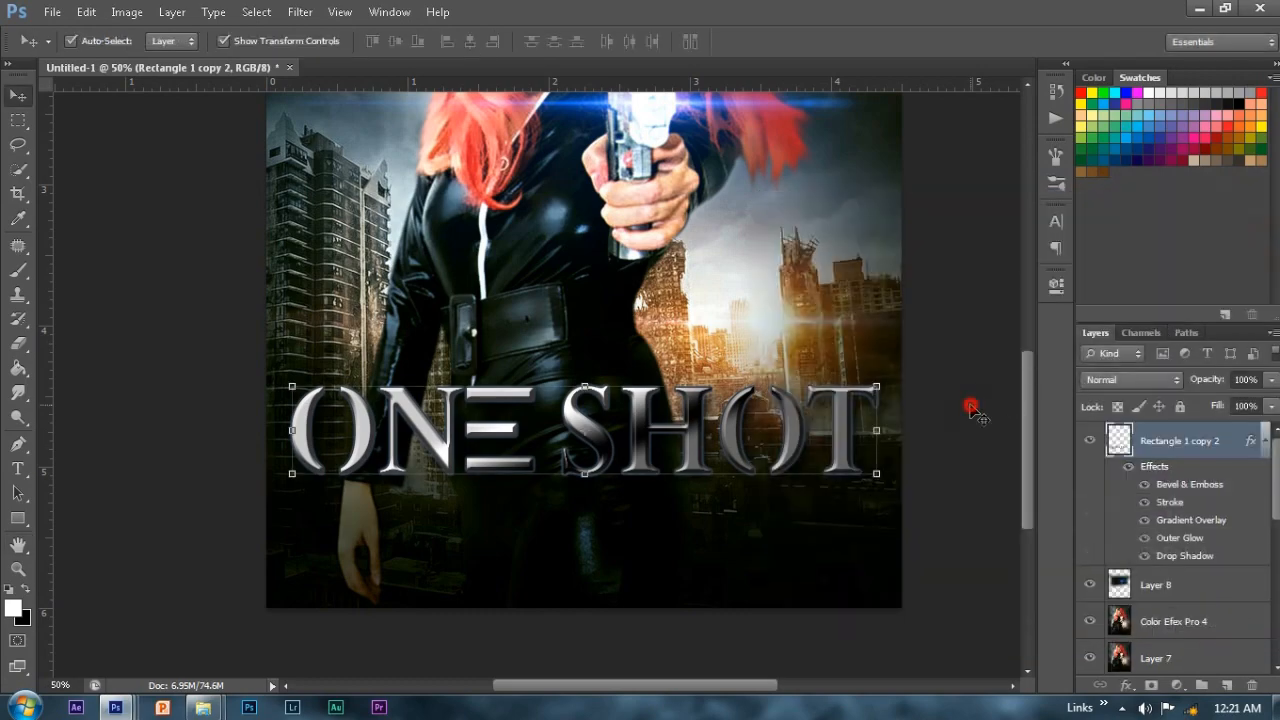
Step: Place the movie-poster credits text beneath the ONE SHOT title, scaling it down to fit the poster's bottom area
key("ctrl+minus")
key("ctrl+minus")
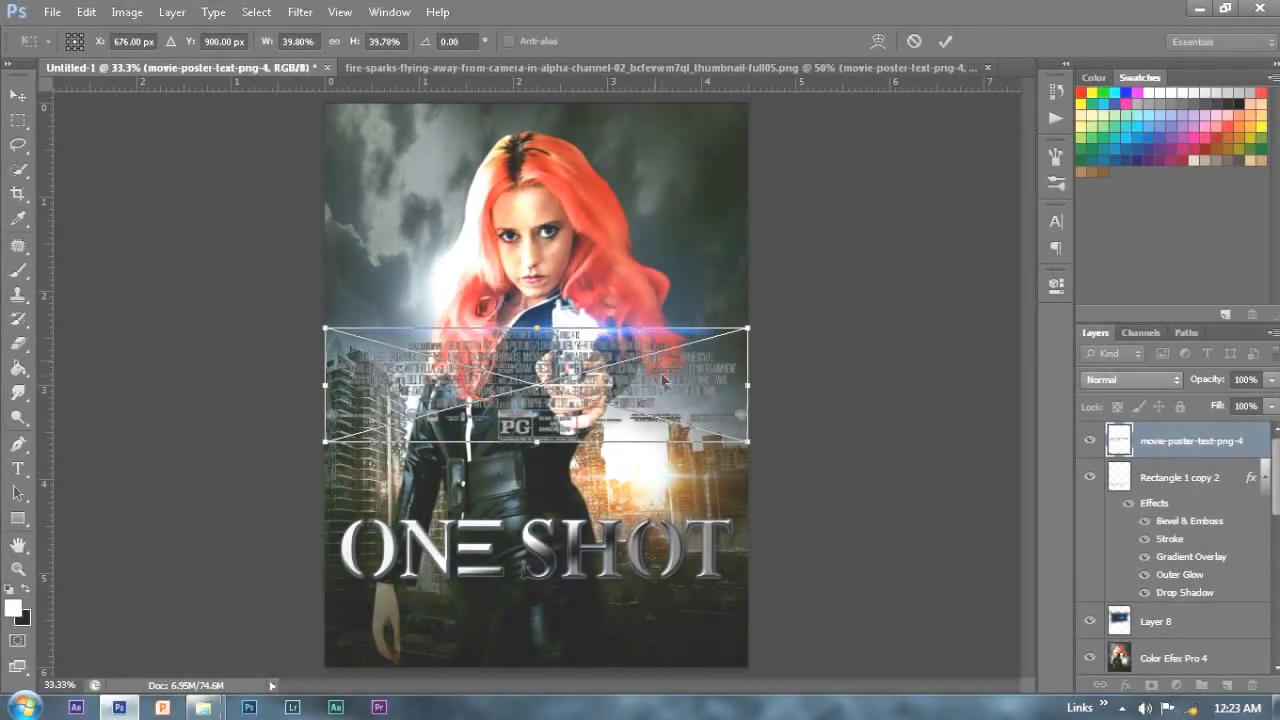
left_click_drag(663, 392, 663, 641)
left_click_drag(748, 568, 774, 302)
key("Return")
key("ctrl+plus")
left_click(800, 480)
key("ctrl+t")
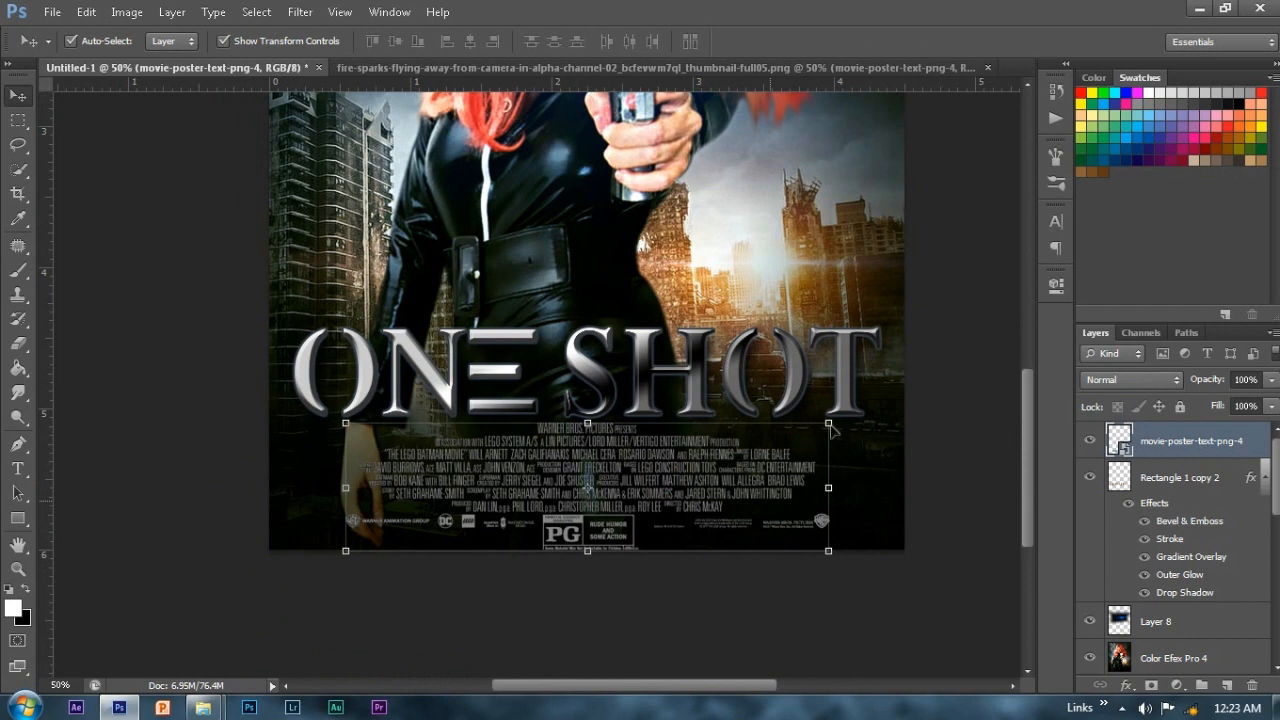
mouse_move(826, 421)
left_mouse_down()
mouse_move(778, 444)
mouse_move(815, 440)
left_mouse_up()
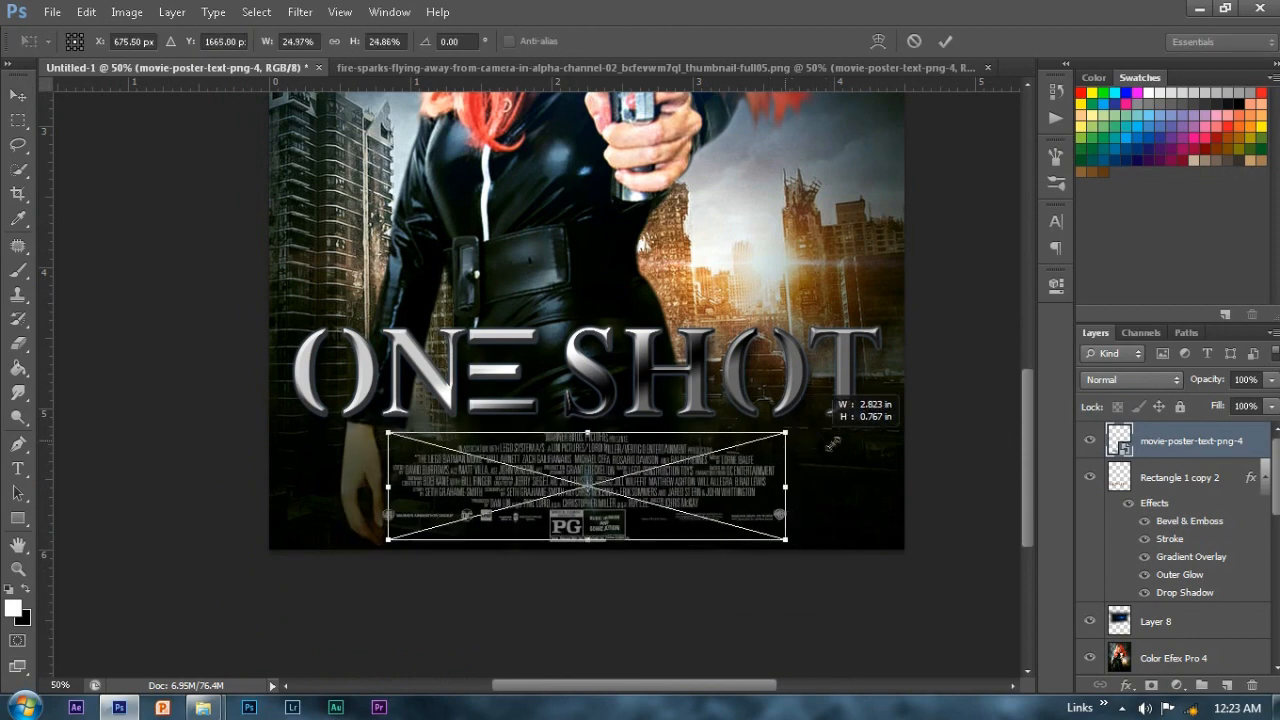
key("Return")
key("ctrl+z")
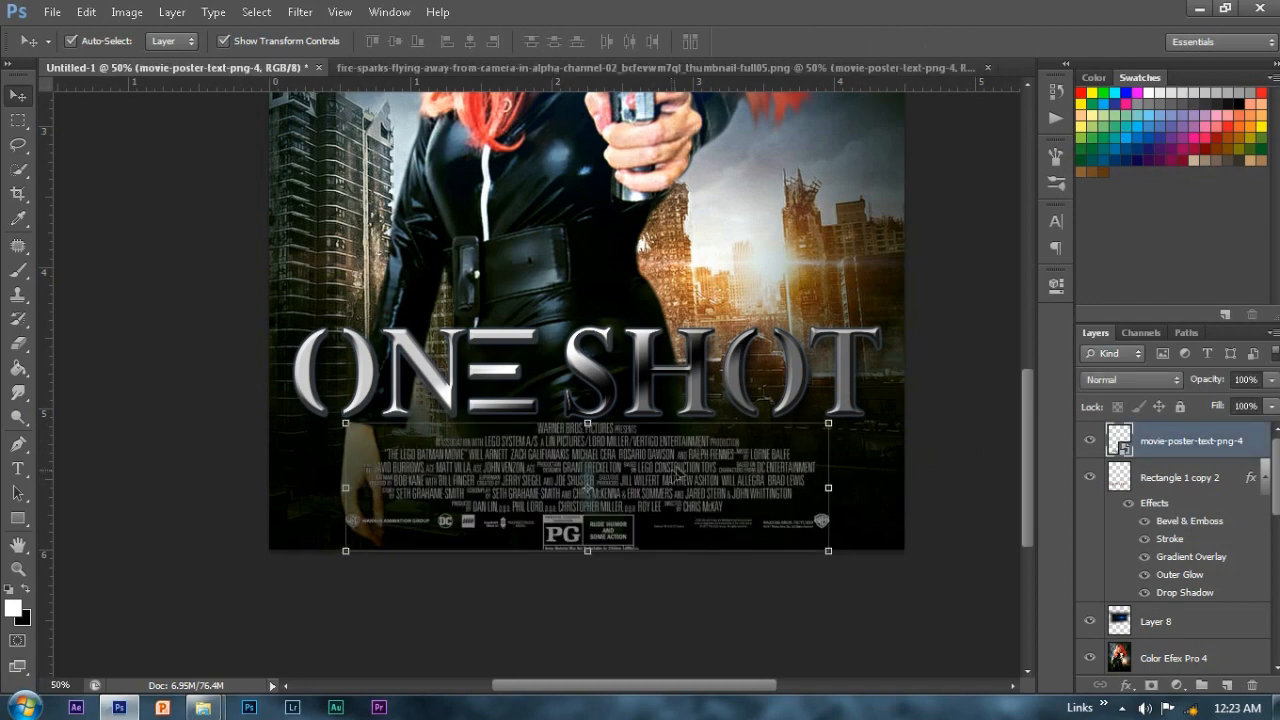
Step: Scale the credits text down around its center to about 24.5% and apply the transform
left_click_drag(828, 422, 803, 433)
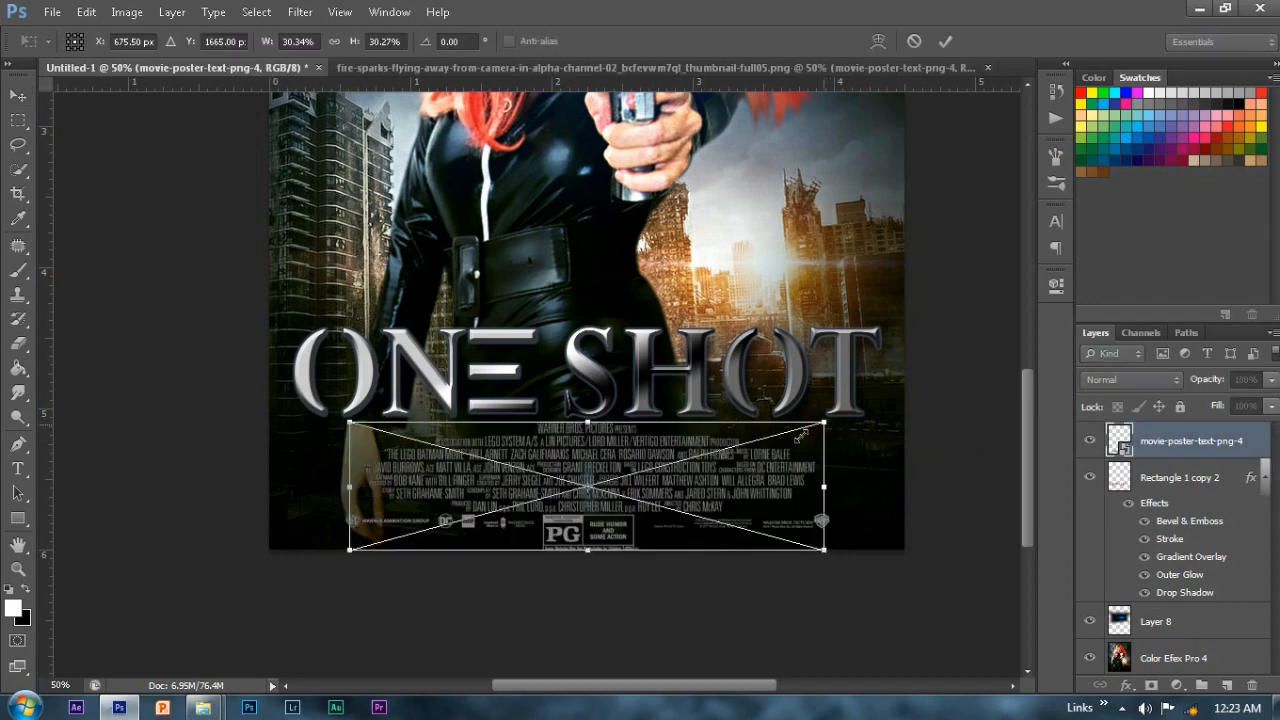
left_click_drag(786, 441, 781, 442)
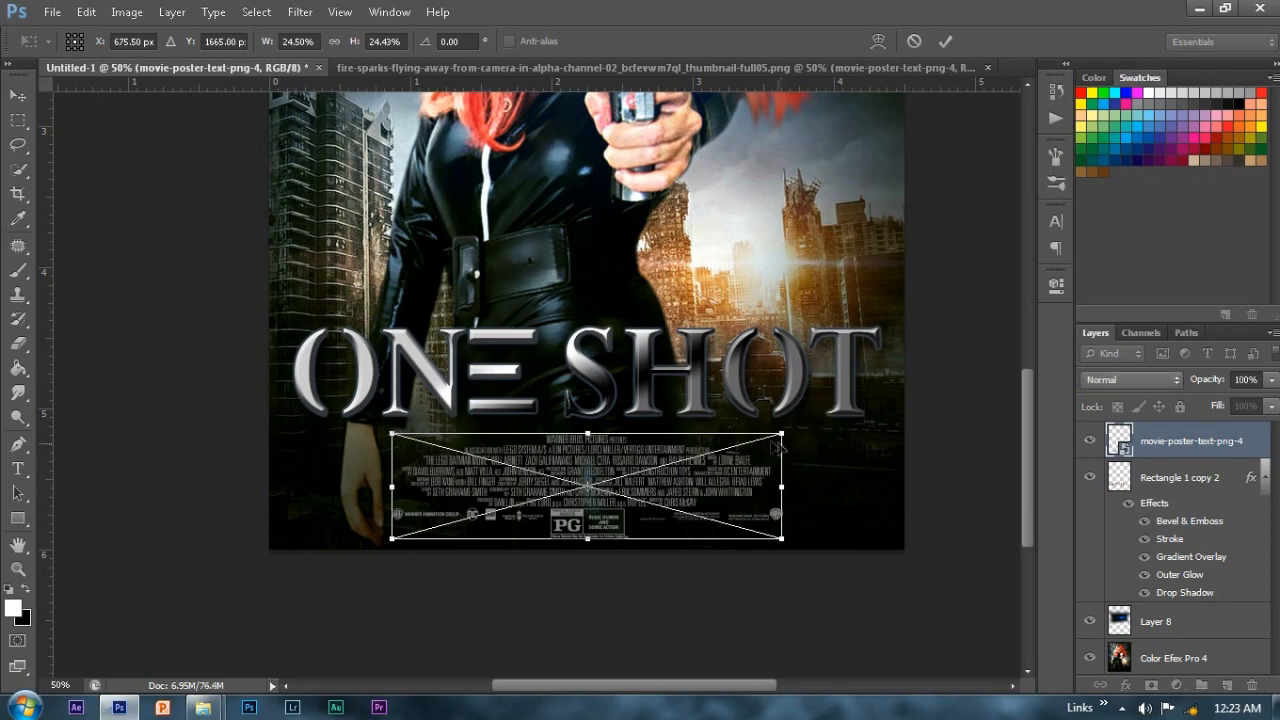
left_click(945, 41)
left_click(968, 352)
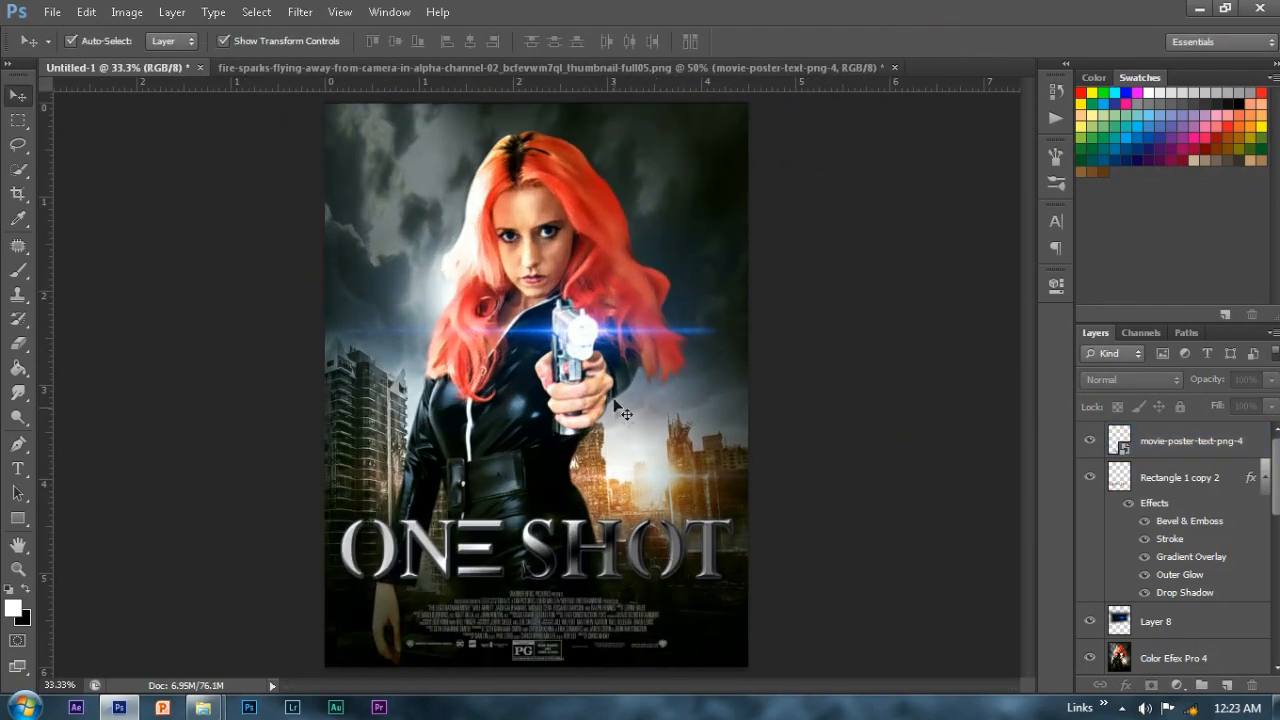
Step: Duplicate the blue flare onto the upper edge of the word SHOT, above the title layer, and set its hue to -180
left_click_drag(640, 368, 722, 488)
left_click_drag(1177, 481, 1175, 479)
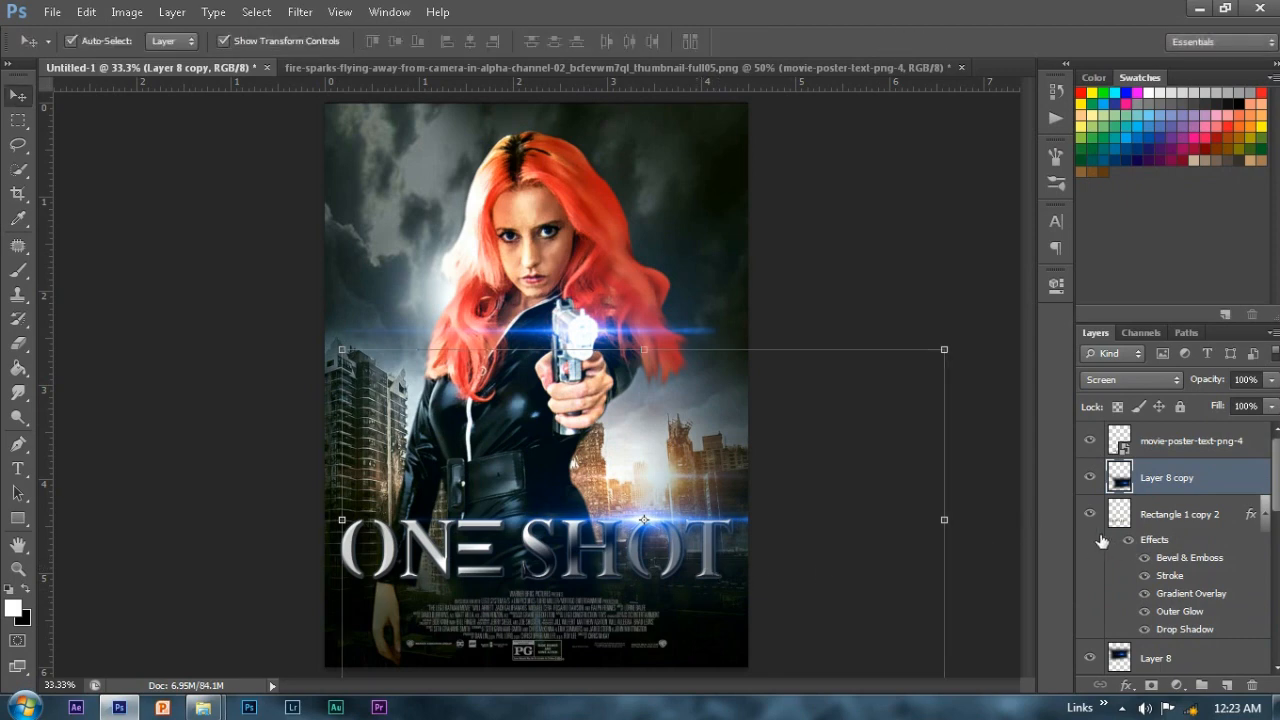
key("ctrl+u")
left_click_drag(946, 300, 841, 315)
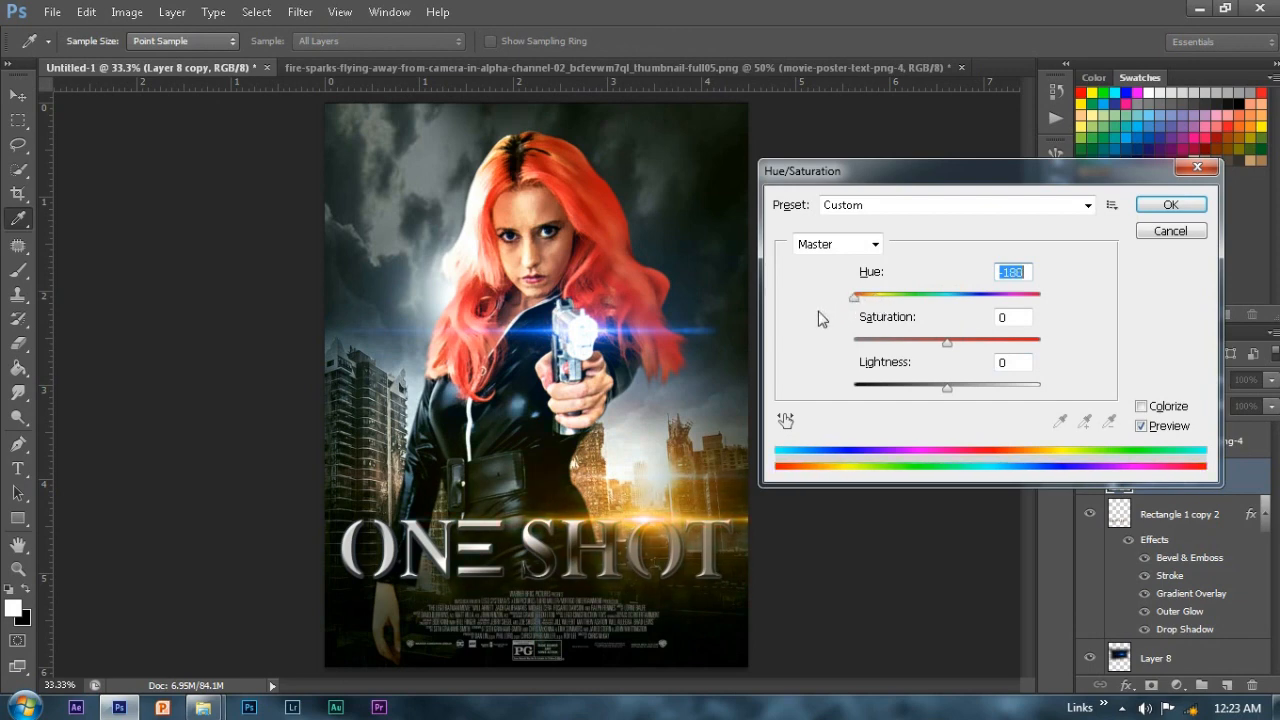
key("Return")
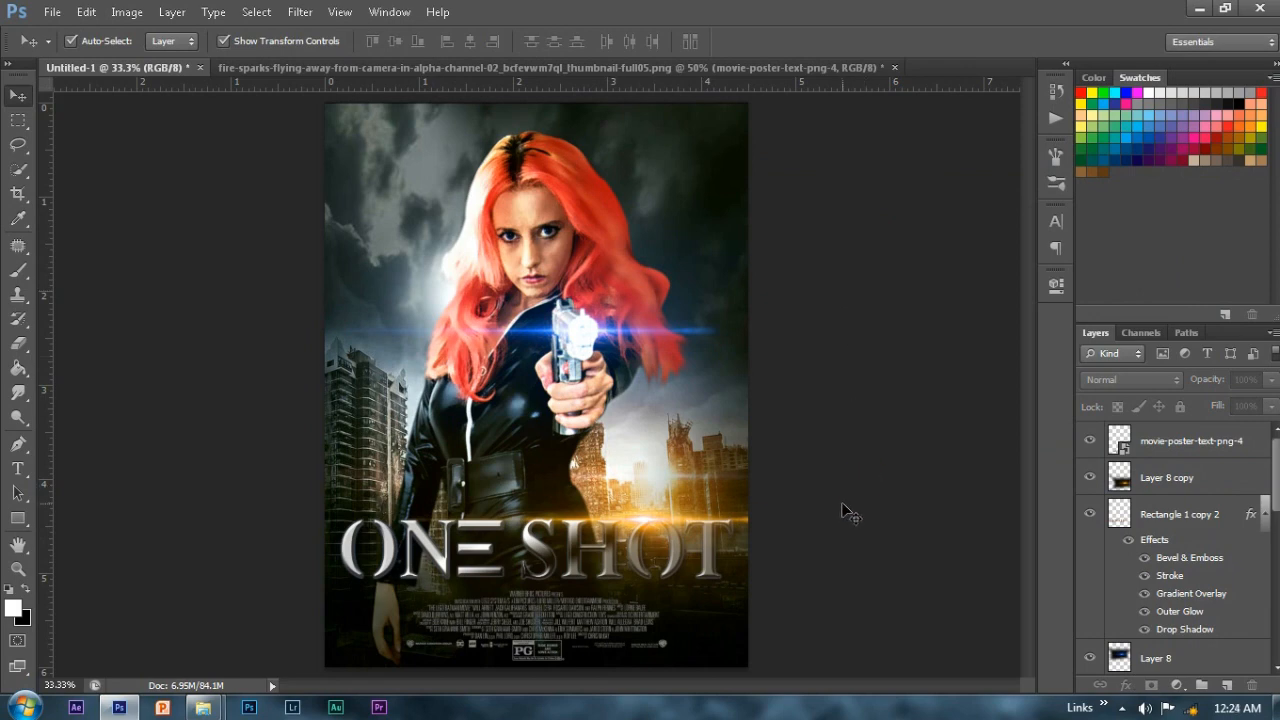
Step: Add a new layer above the orange flare and paint soft black over the poster's lower-left corner with a 500 px brush
key("ctrl+minus")
left_click(416, 585)
key("ctrl+shift+n")
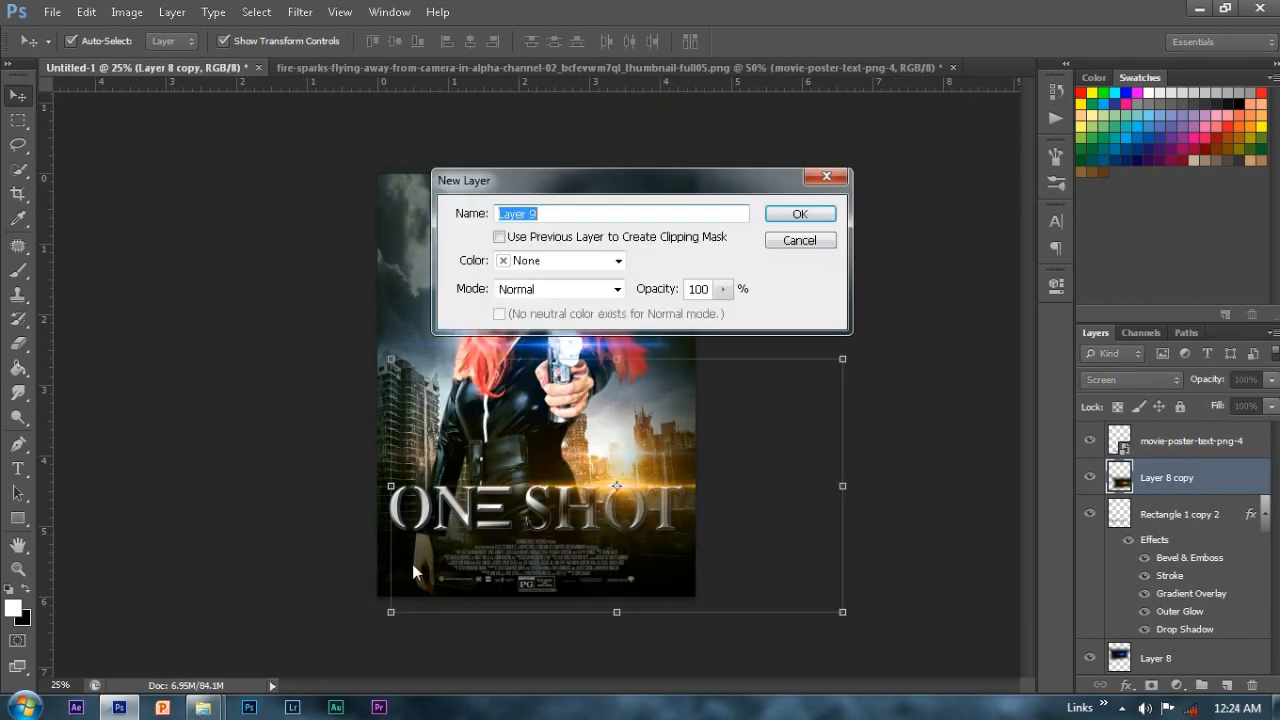
key("Return")
key("b")
key("x")
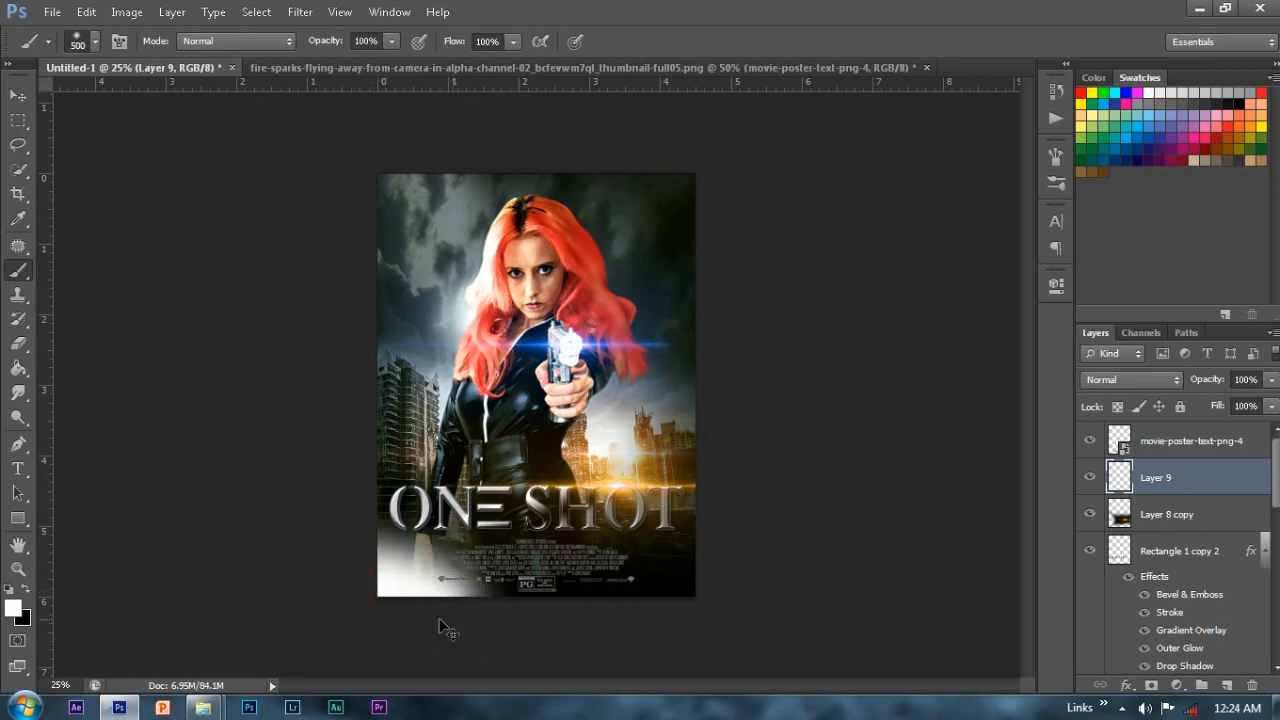
left_click(380, 571)
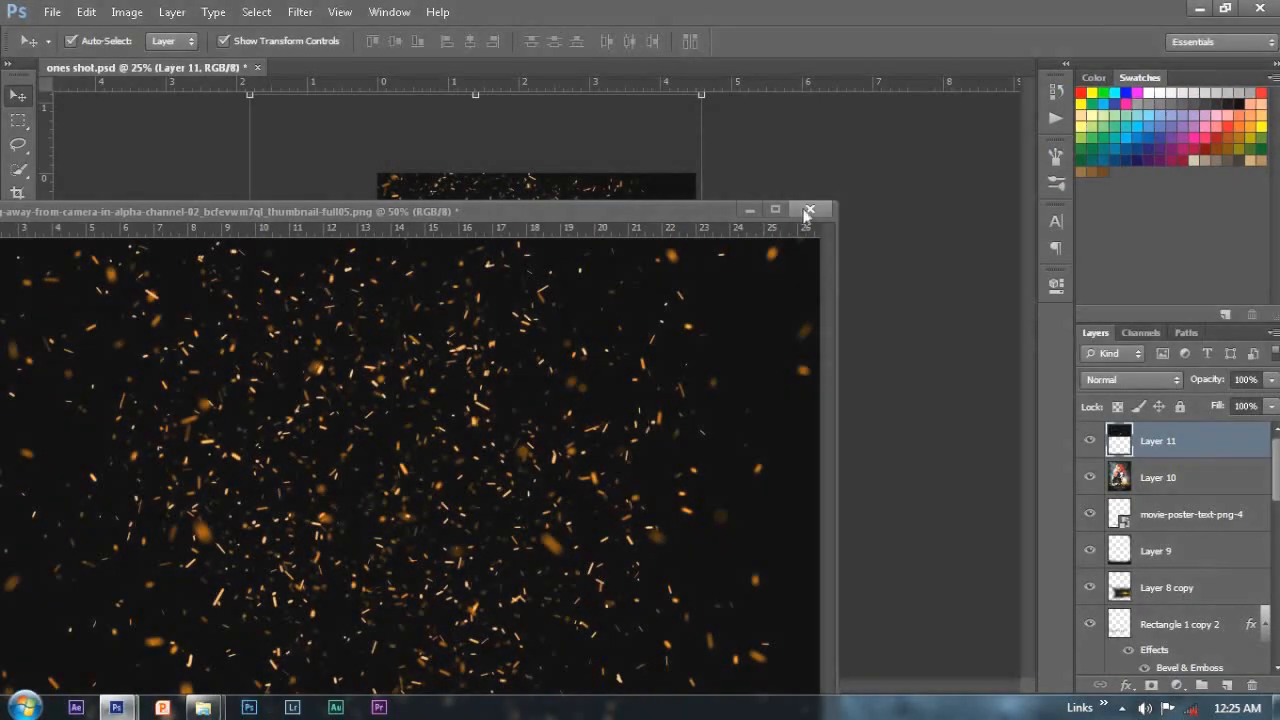
Step: Close the fire-sparks source image and move the sparks layer down over the middle of the poster
key("ctrl+w")
left_click(677, 266)
left_click_drag(677, 265, 697, 357)
Step: Set the sparks layer to Soft Light at 39% opacity and enlarge it around its center to span the poster
left_click(1133, 379)
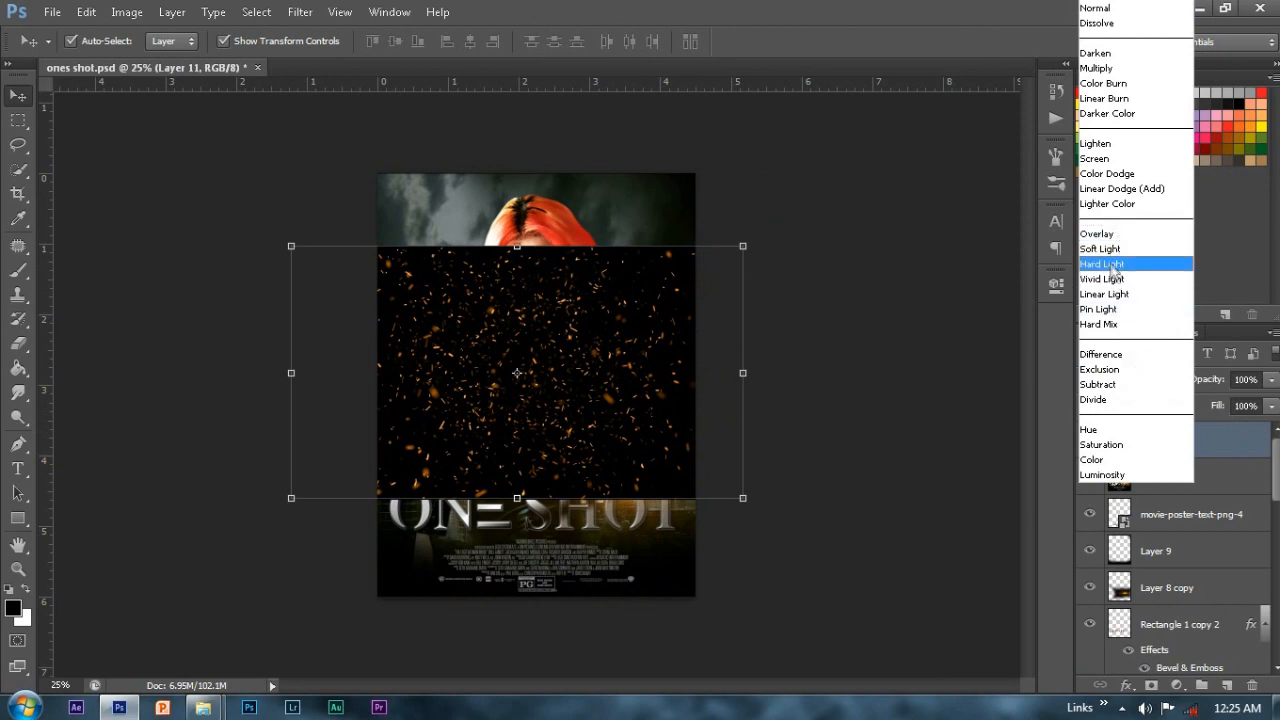
left_click(1110, 249)
left_click_drag(742, 247, 897, 157)
key("Return")
key("3")
key("3")
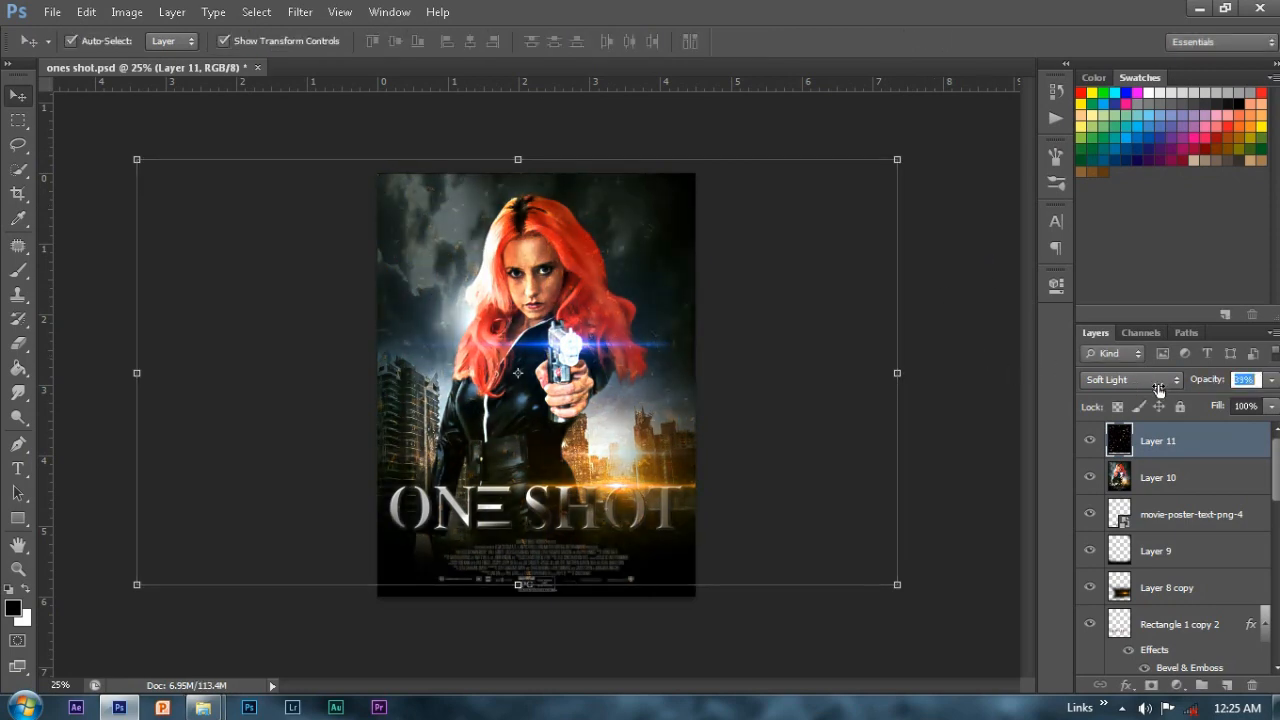
left_click(983, 358)
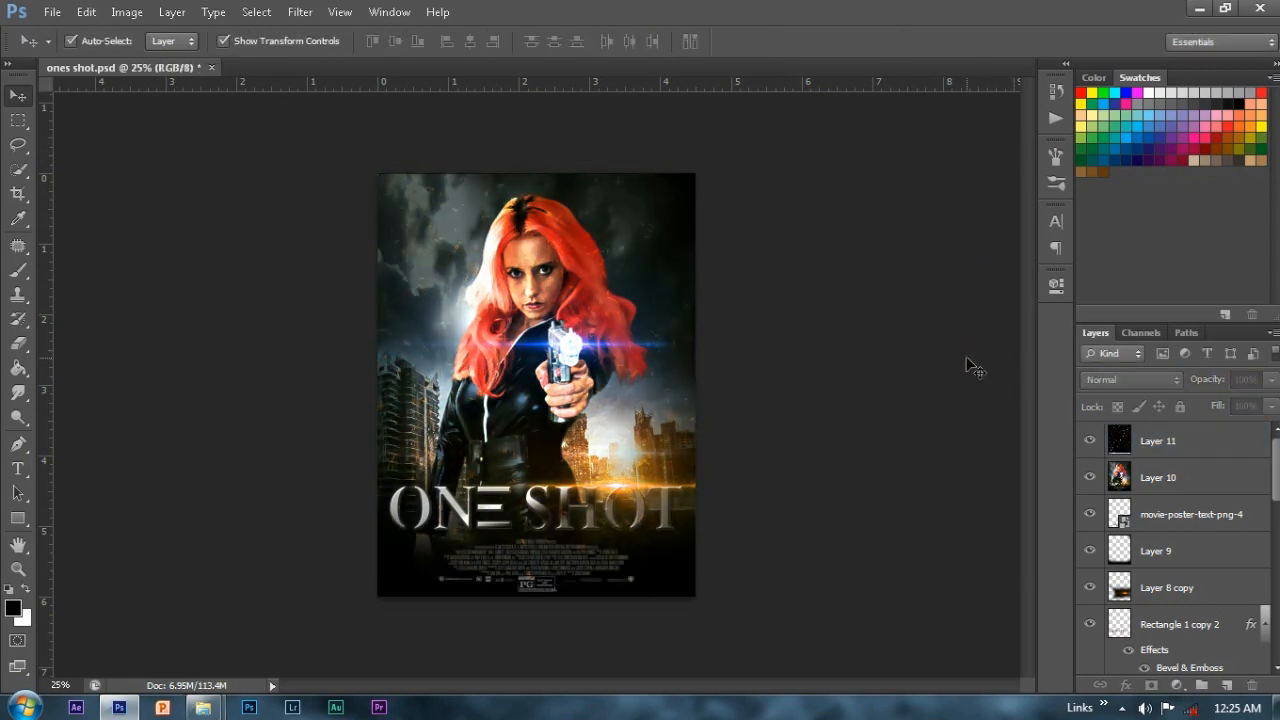
Step: Apply a Motion Blur to the sparks layer with an angle of -85° and a distance of 27 pixels
left_click(1167, 455)
key("b")
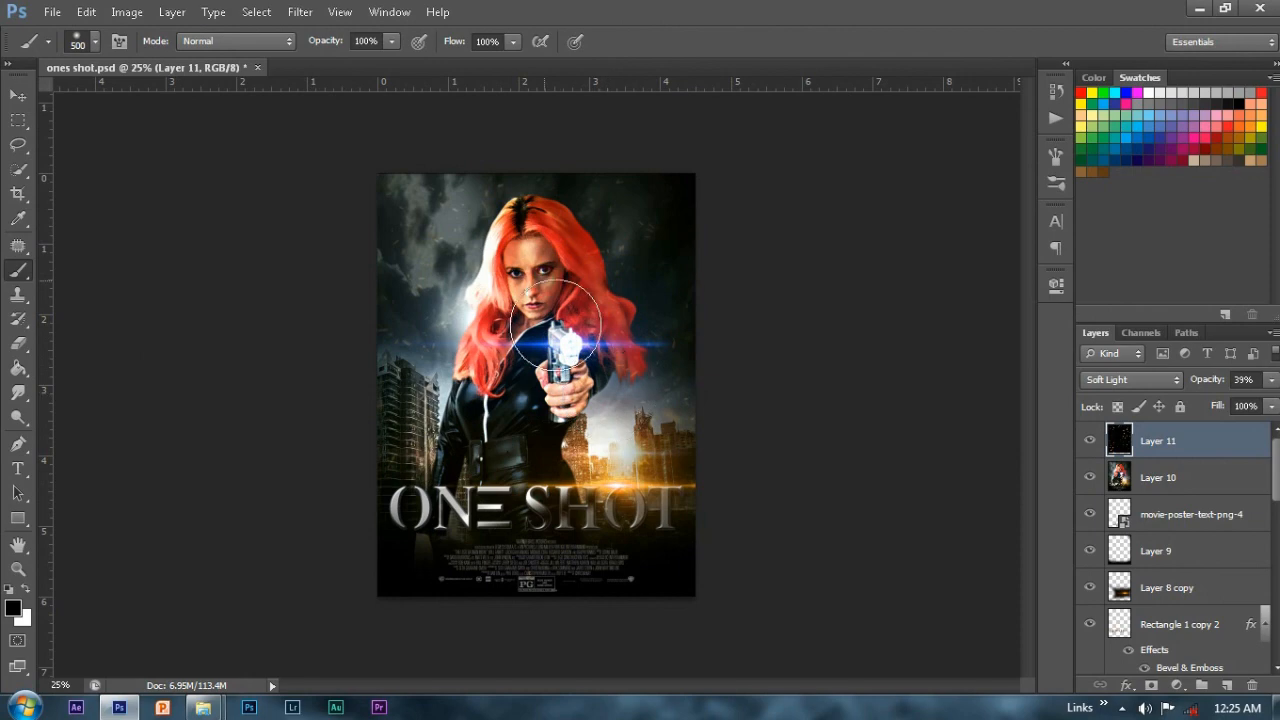
left_click(300, 12)
mouse_move(338, 204)
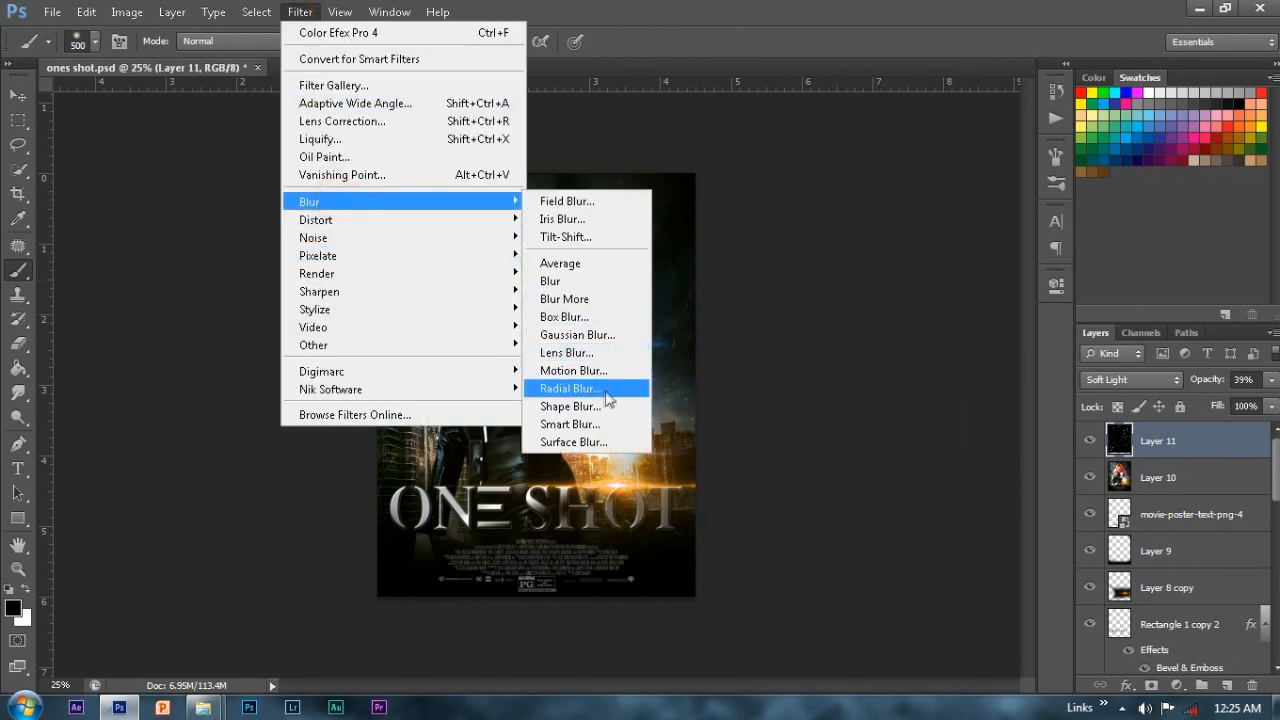
left_click(606, 368)
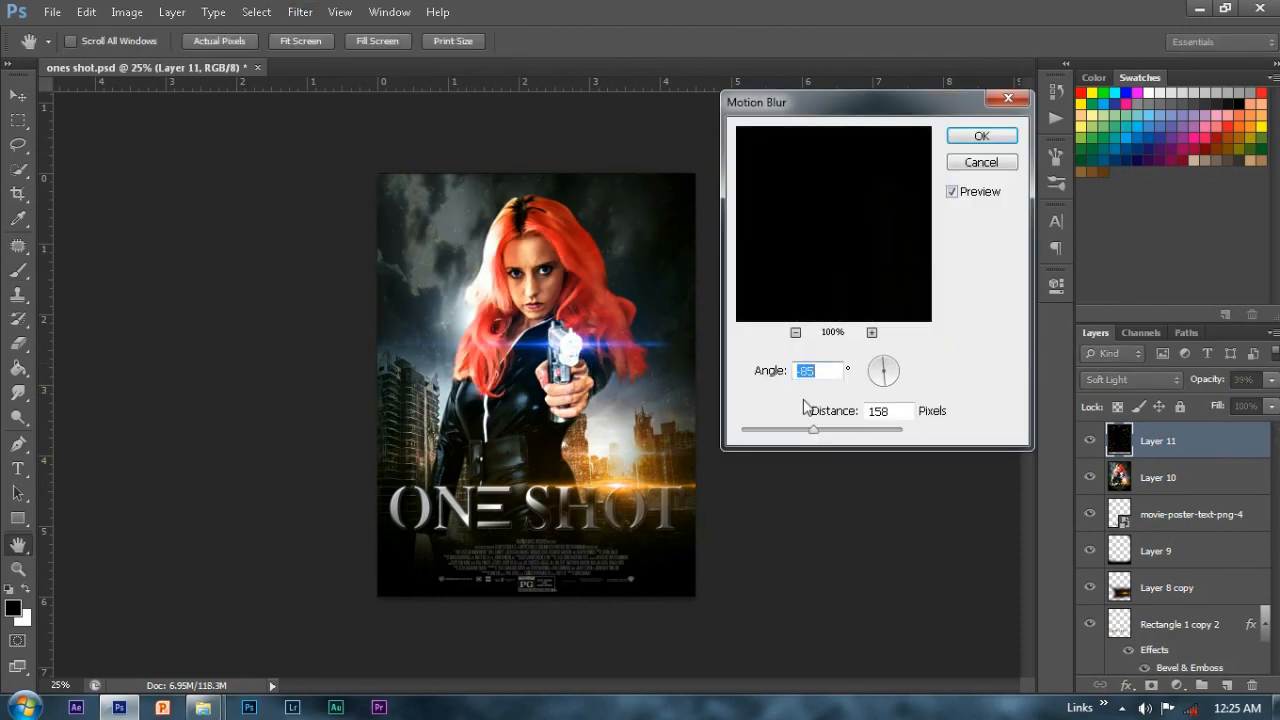
left_click_drag(813, 432, 775, 437)
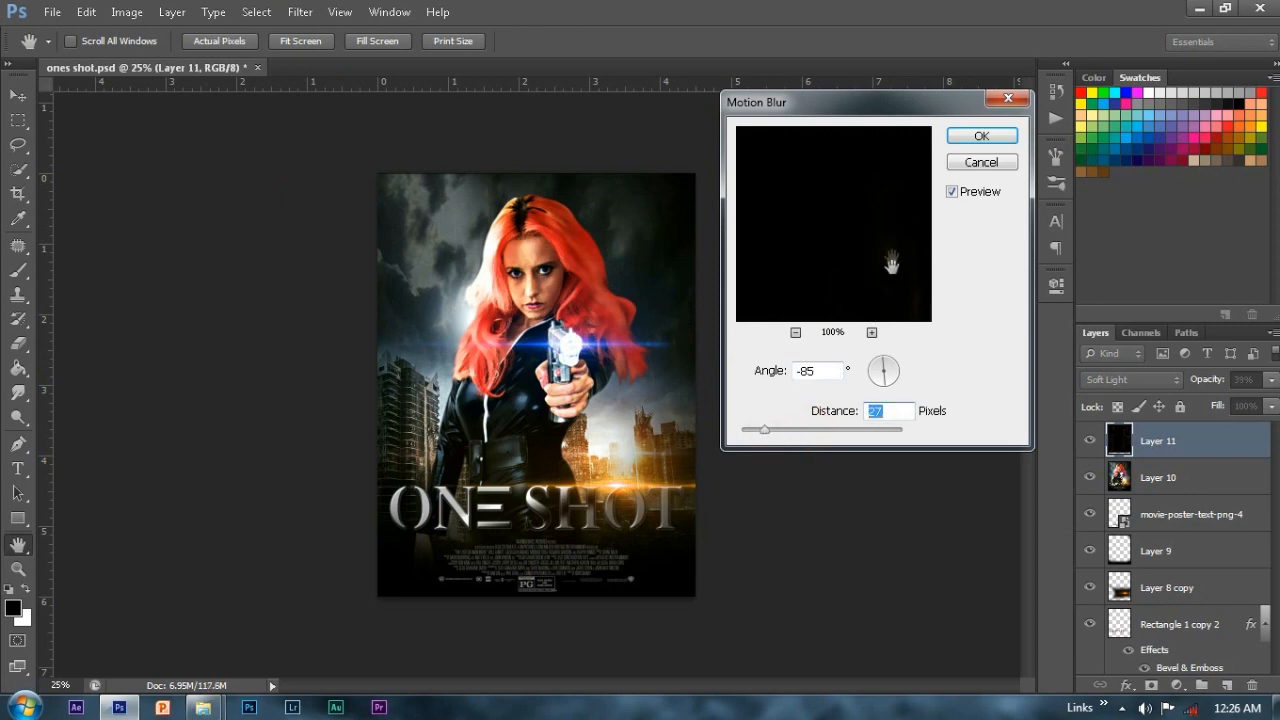
left_click(981, 136)
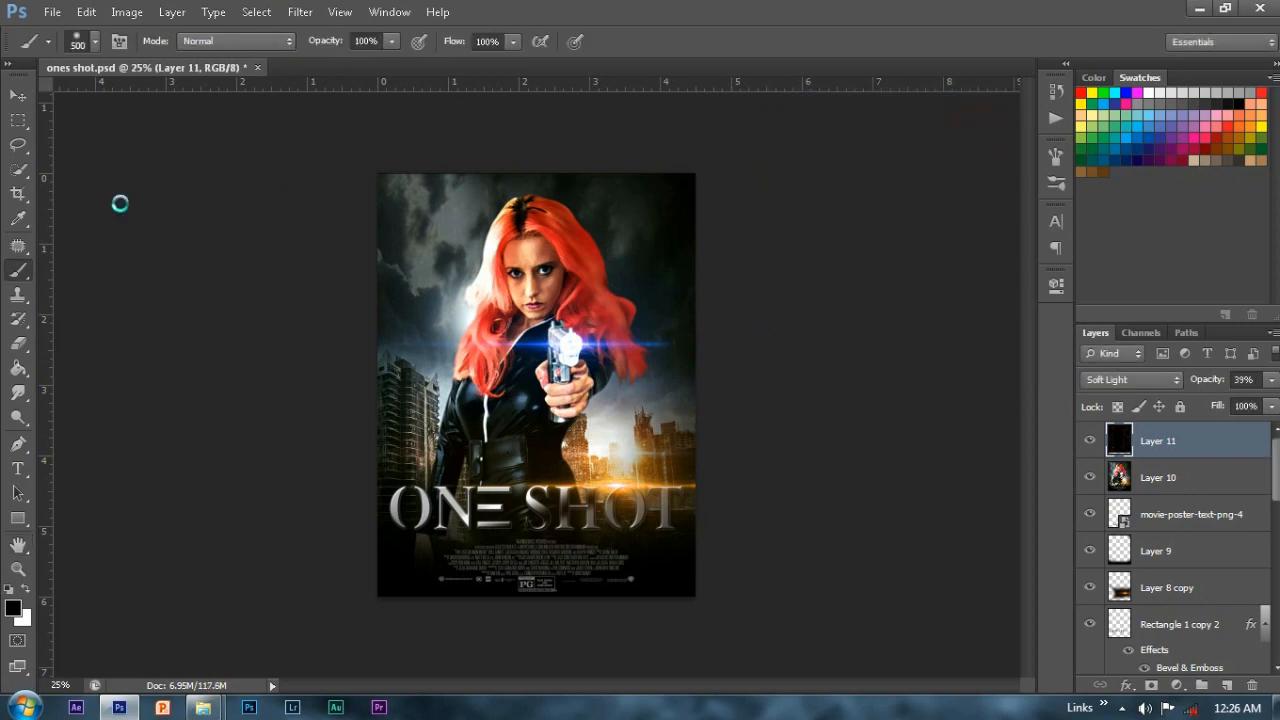
Step: Examine the blurred sparks up close and the composition of the whole poster
left_click(17, 97)
left_click(127, 200)
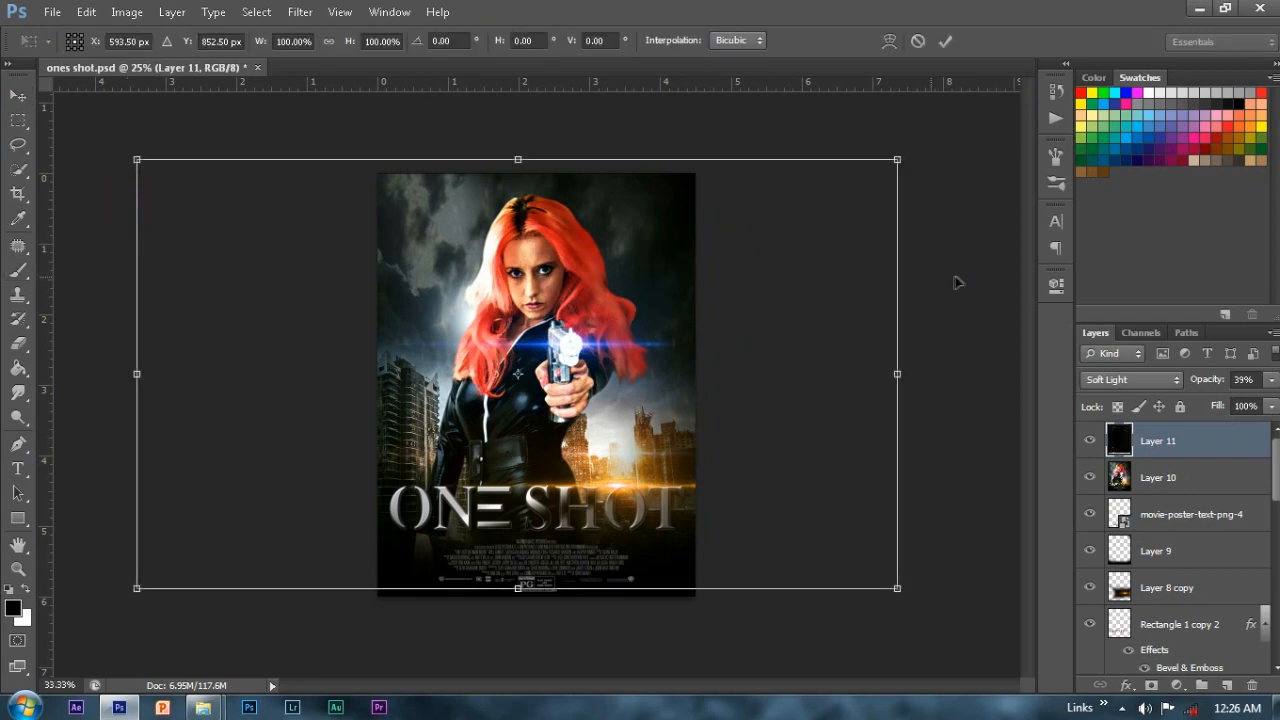
key("ctrl+plus")
key("ctrl+plus")
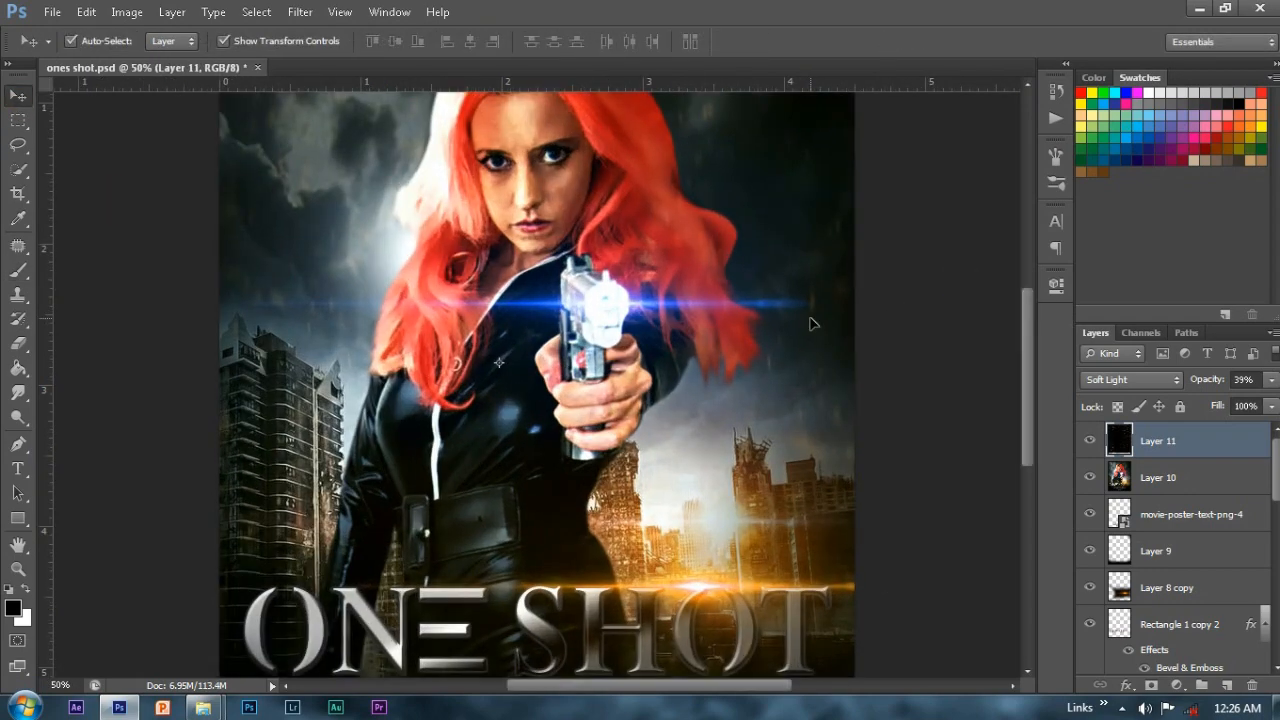
key("ctrl+minus")
key("ctrl+minus")
key("ctrl+minus")
left_click(900, 293)
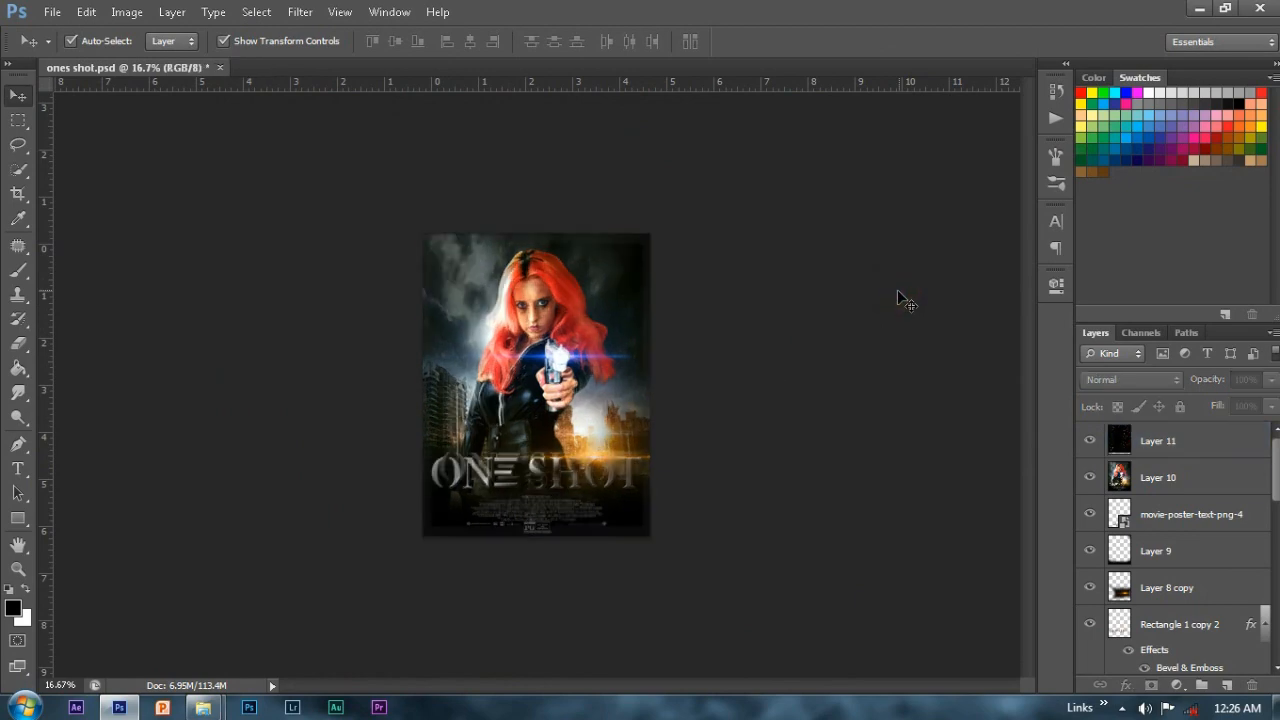
key("ctrl+plus")
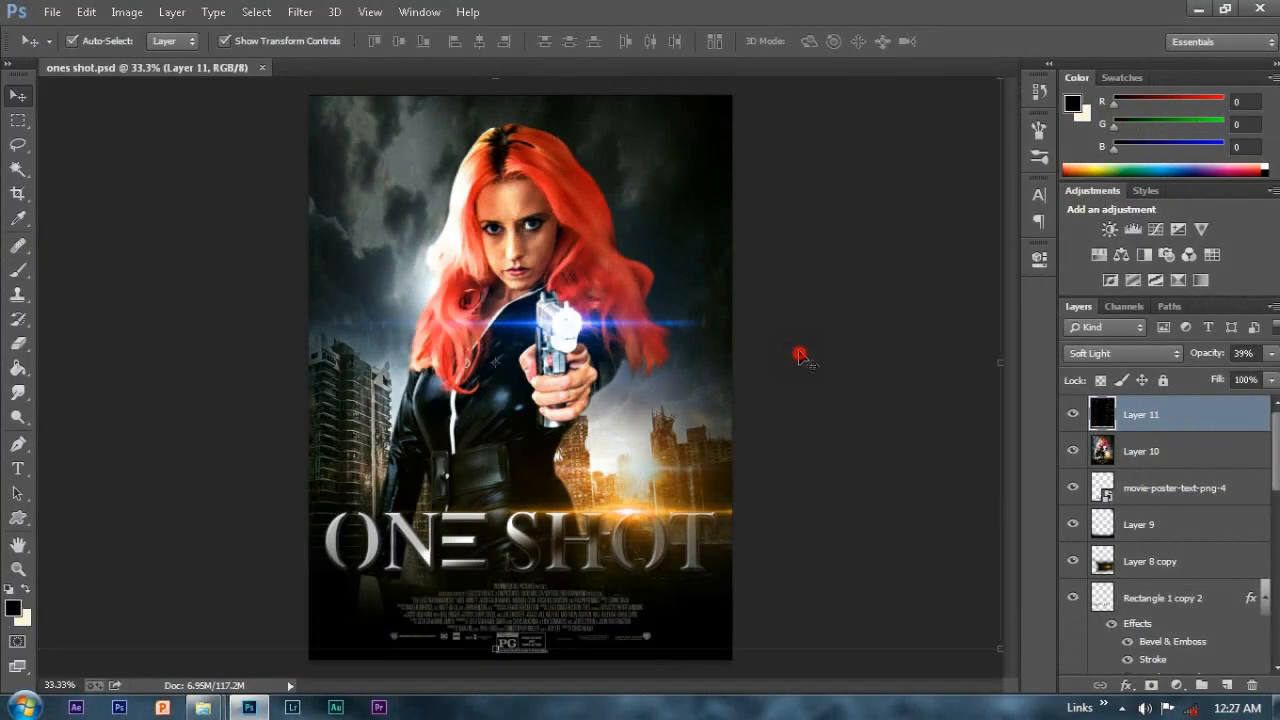
Step: Stamp all visible layers into a new layer above the sparks layer and open it in the Camera Raw Filter
left_click(803, 354)
left_click(1169, 415)
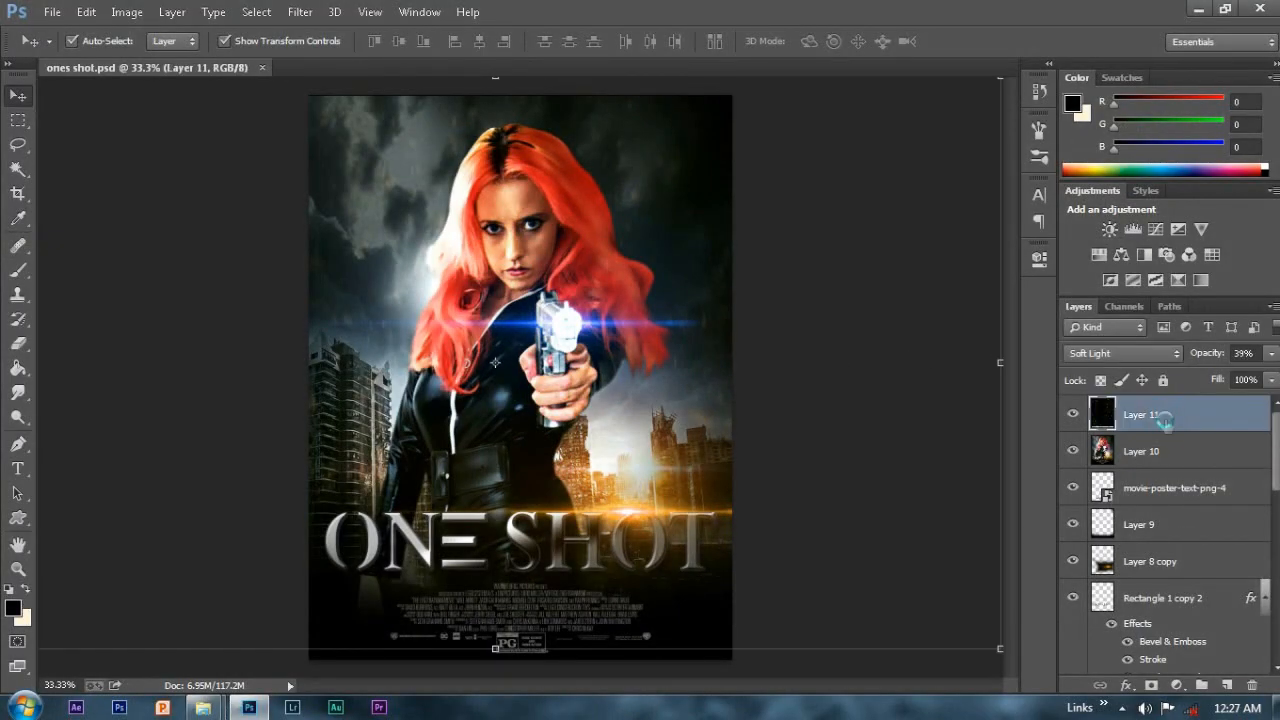
key("ctrl+shift+alt+e")
left_click(300, 12)
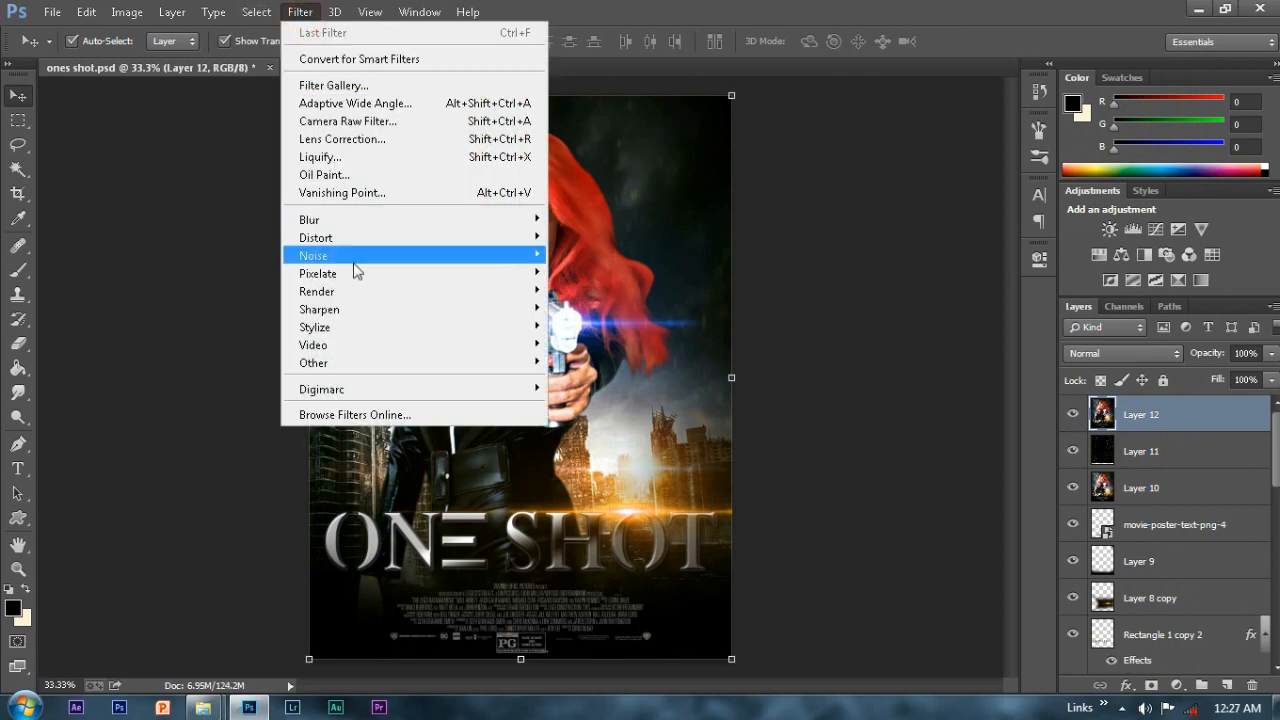
left_click(365, 121)
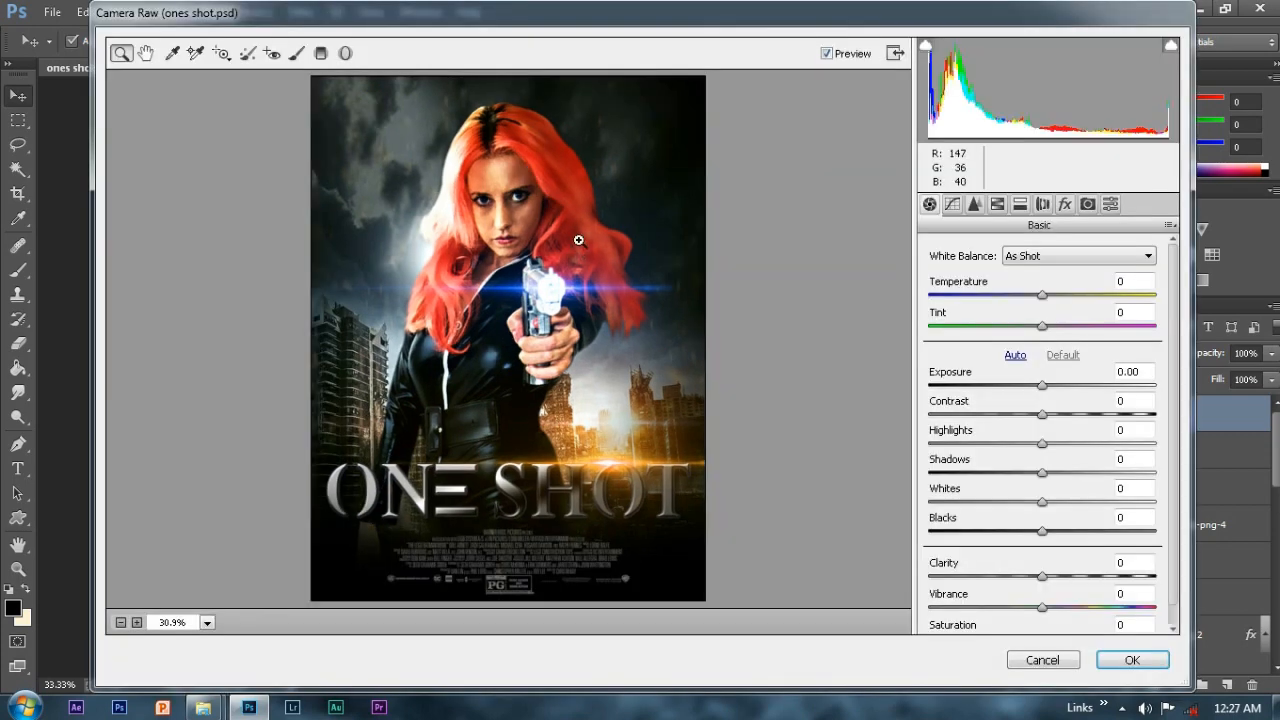
Step: Try a cool cyan white balance on the merged poster with temperature -58 and tint -26
left_click_drag(1042, 298, 1083, 343)
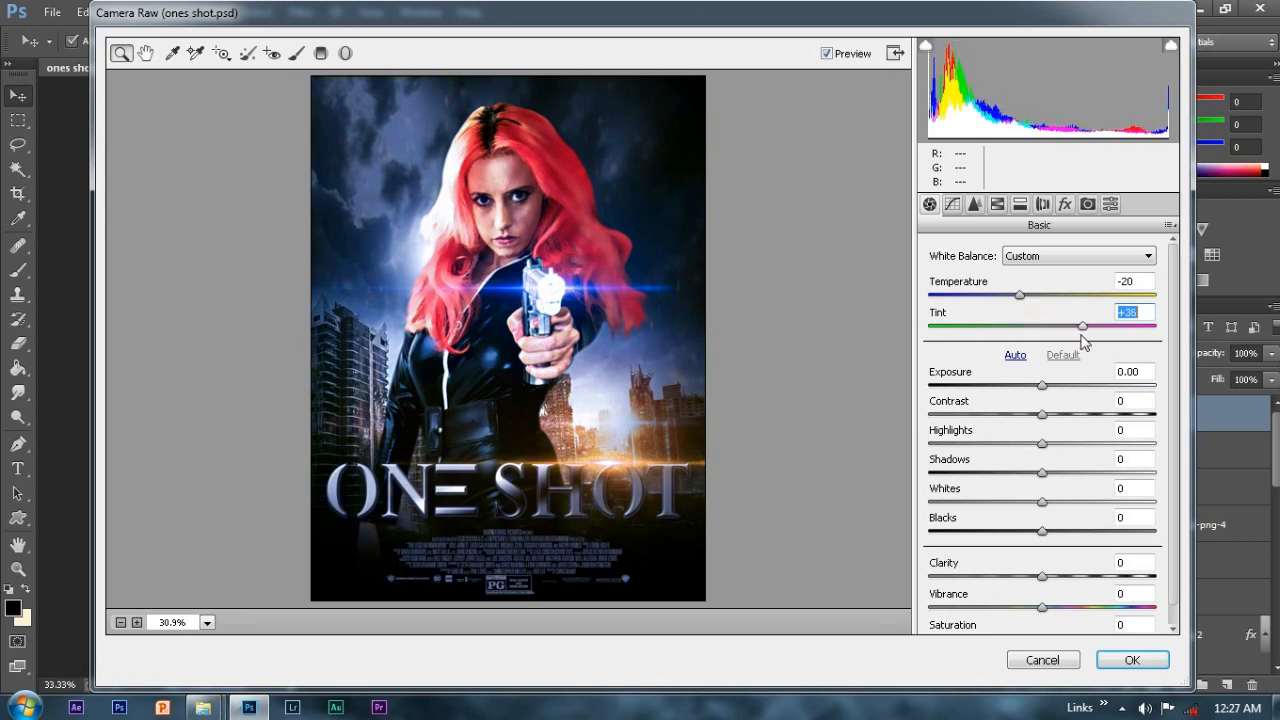
left_click_drag(1081, 326, 1026, 343)
left_click_drag(1020, 297, 974, 310)
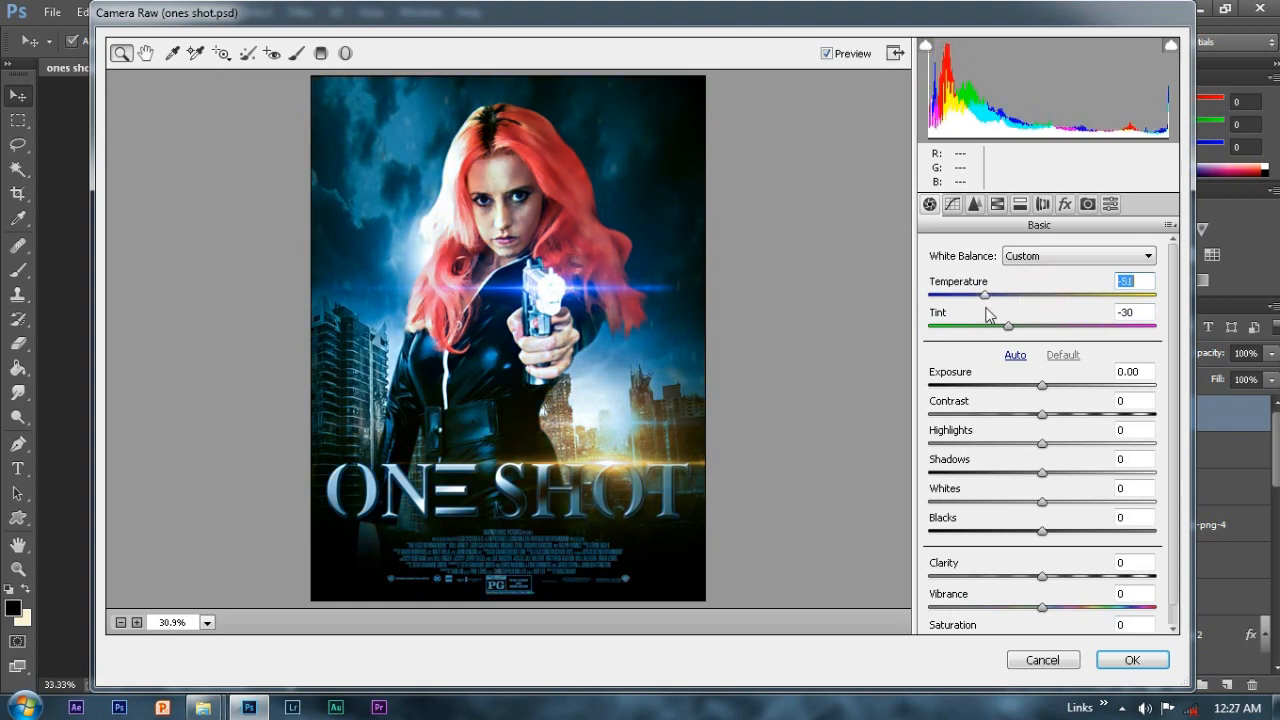
left_click_drag(1012, 334, 977, 300)
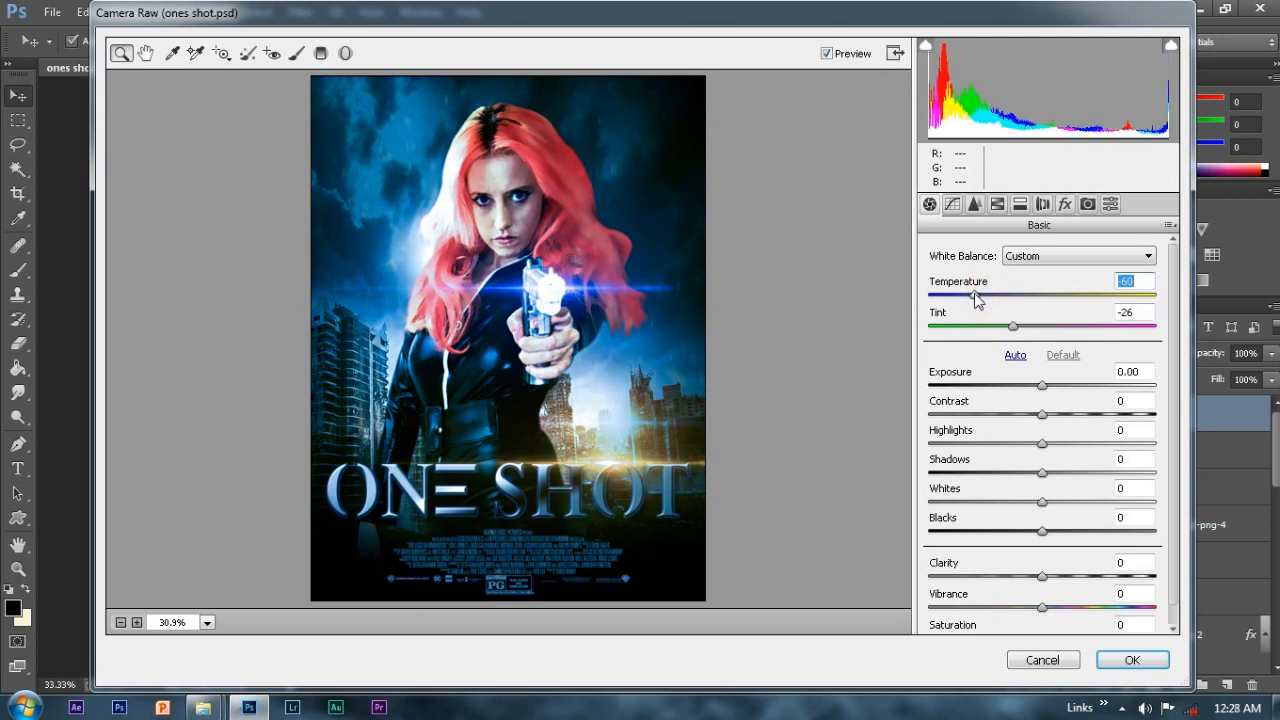
Step: Set Exposure to +0.15, Contrast +13, Highlights +11, Shadows -21, Whites +30, Blacks +1 and Clarity +14
left_click_drag(1043, 389, 1038, 500)
left_click(1044, 532)
left_click_drag(1046, 580, 1060, 578)
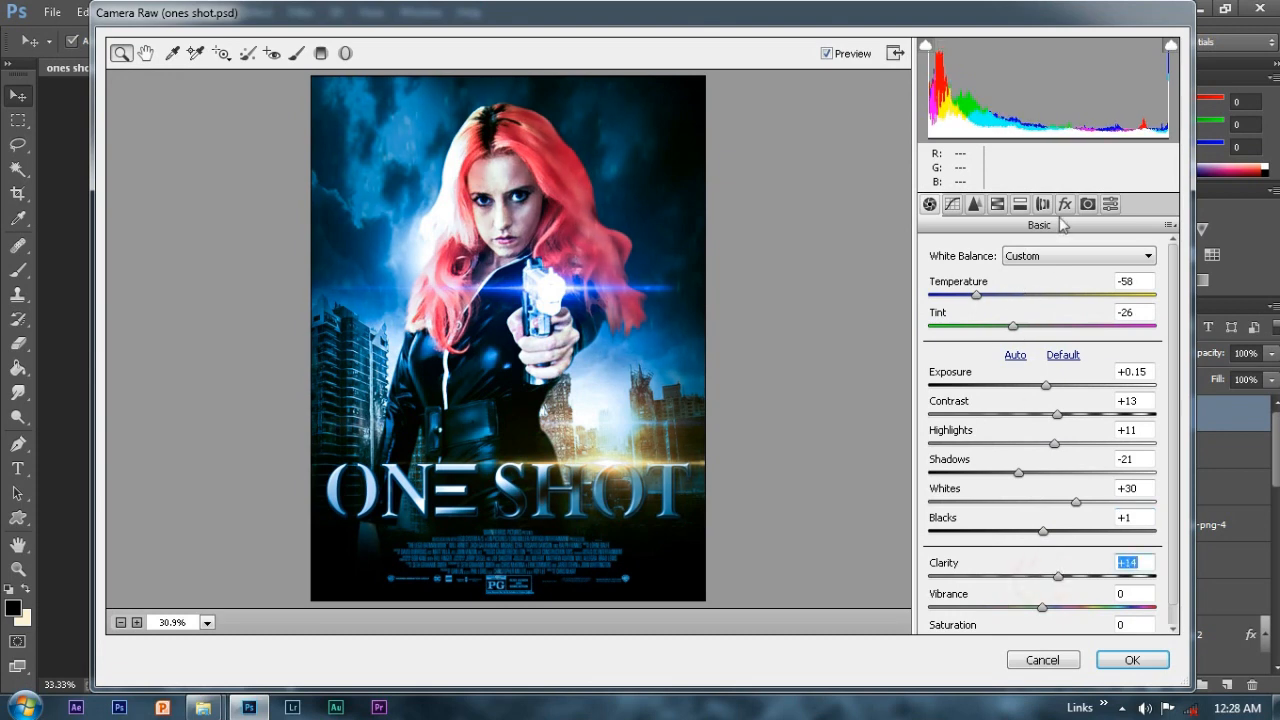
Step: Add a post-crop vignette of -16, set the temperature to -45 and tint to -4, and apply the Camera Raw adjustments
left_click(1064, 204)
mouse_move(1049, 447)
left_mouse_down()
mouse_move(1020, 449)
mouse_move(1046, 449)
mouse_move(1034, 446)
left_mouse_up()
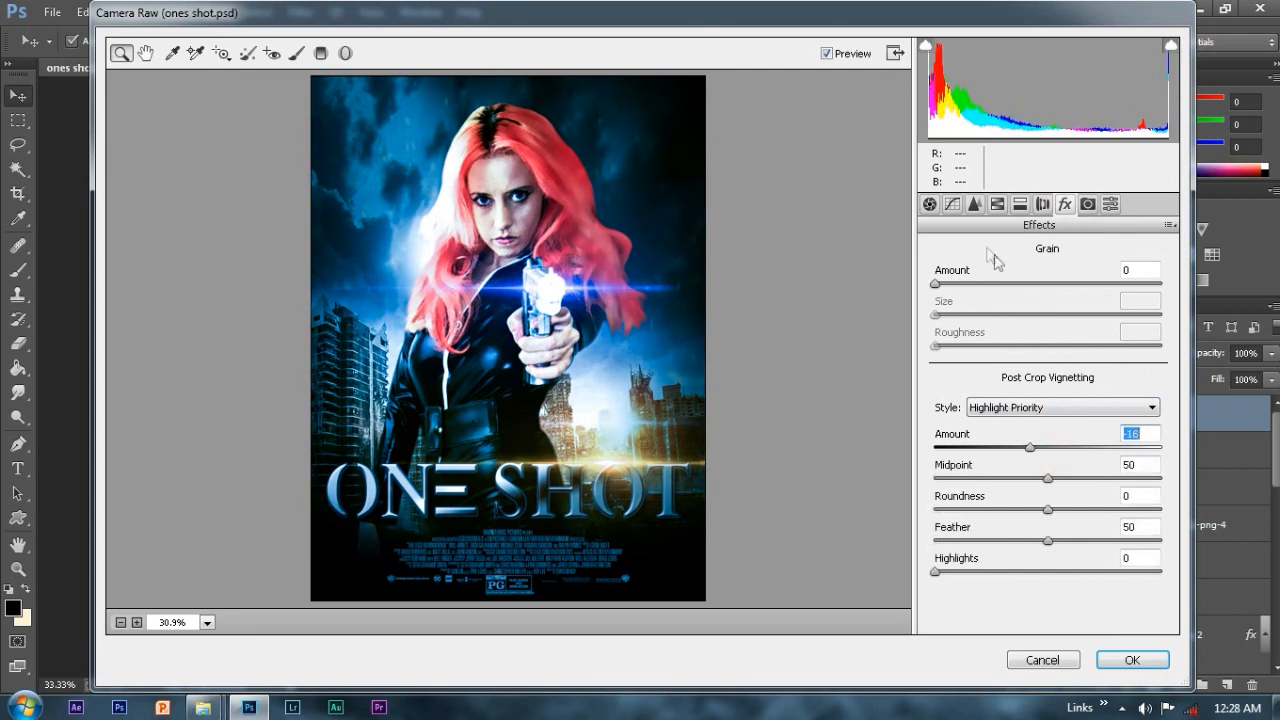
left_click(929, 204)
left_click_drag(1016, 332, 1042, 329)
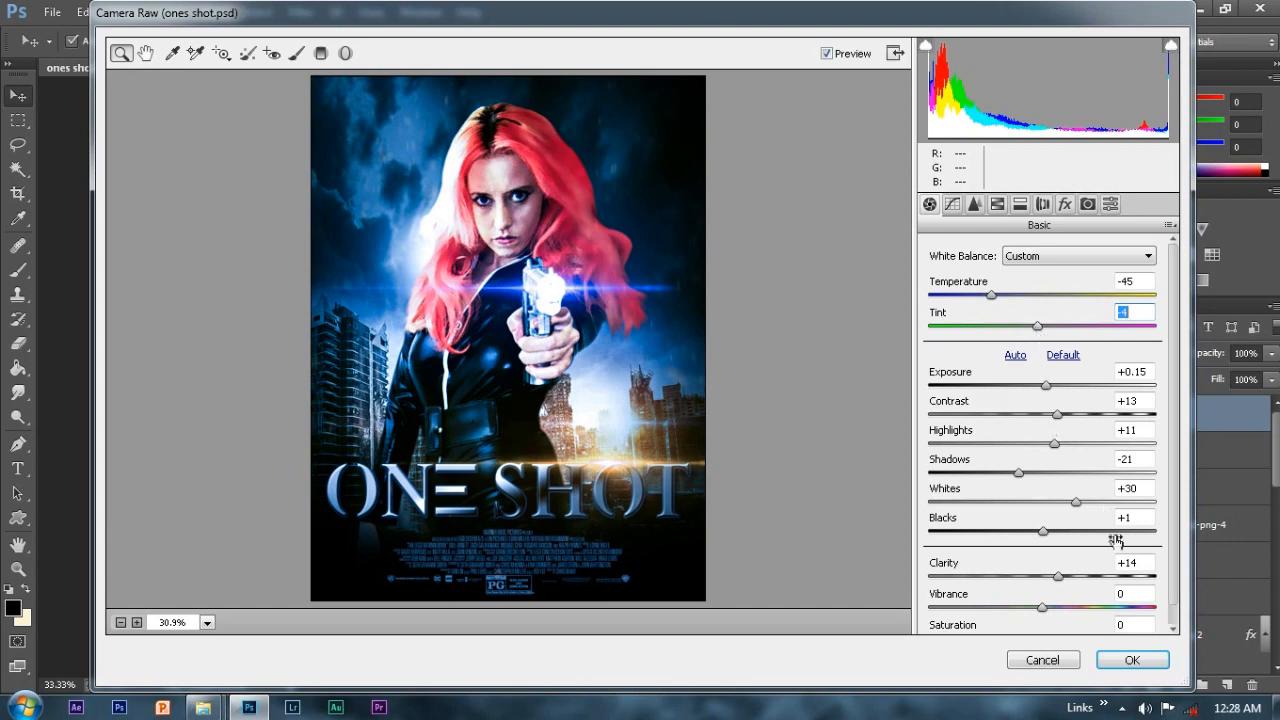
left_click(1130, 660)
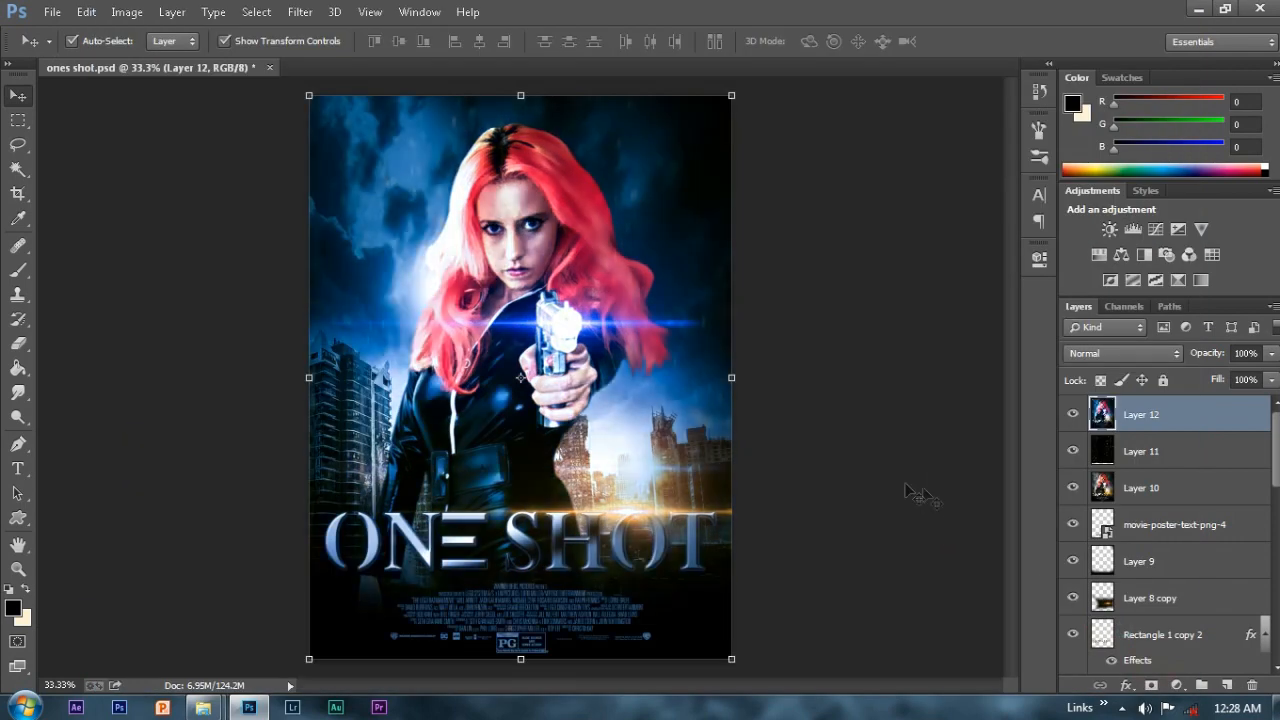
left_click(858, 432)
key("ctrl+minus")
key("ctrl+plus")
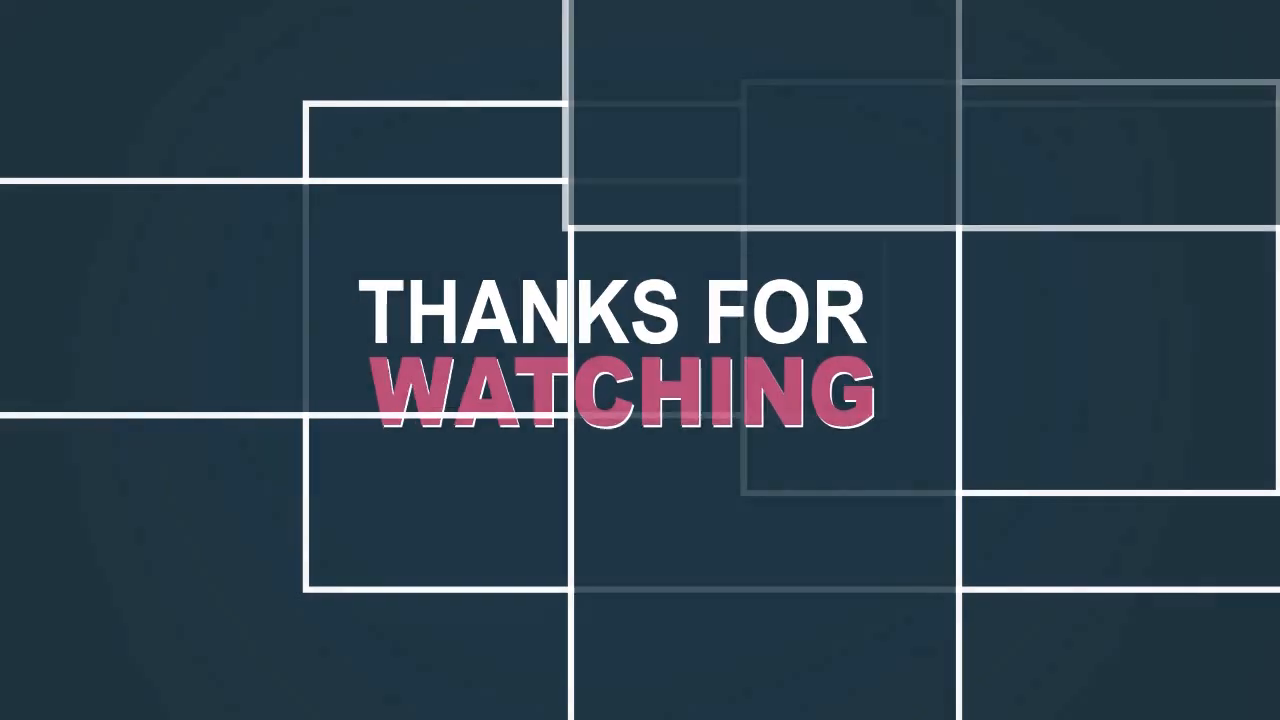